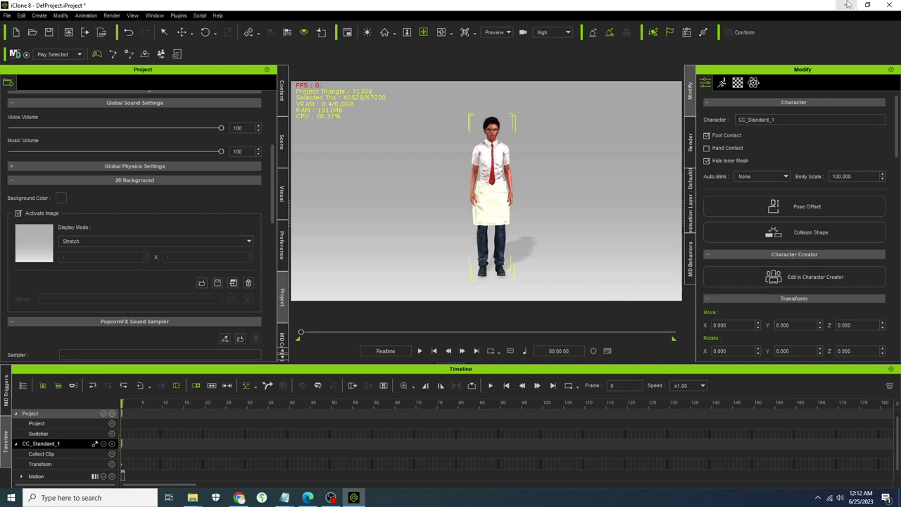
Step: Duplicate the waiter character twice to form an evenly spaced row of three, and select the original waiter
drag(494, 188, 466, 188)
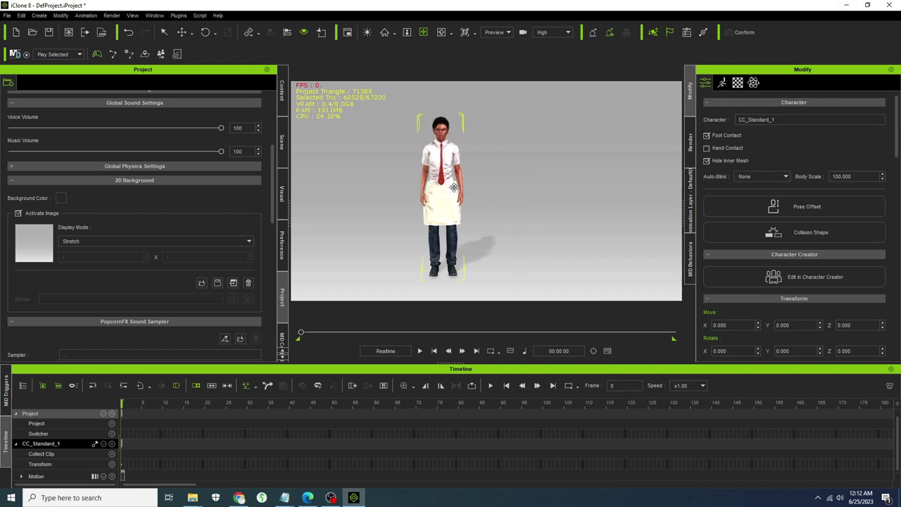
right_click(450, 197)
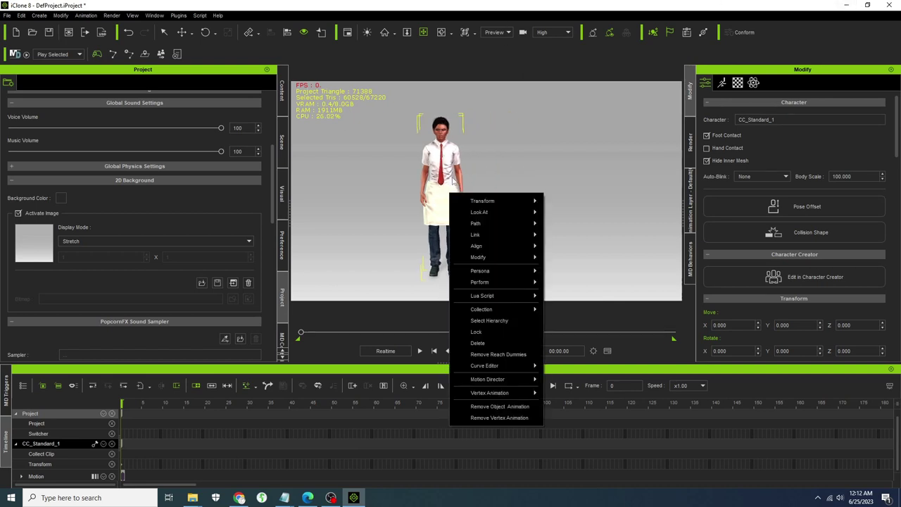
click(180, 34)
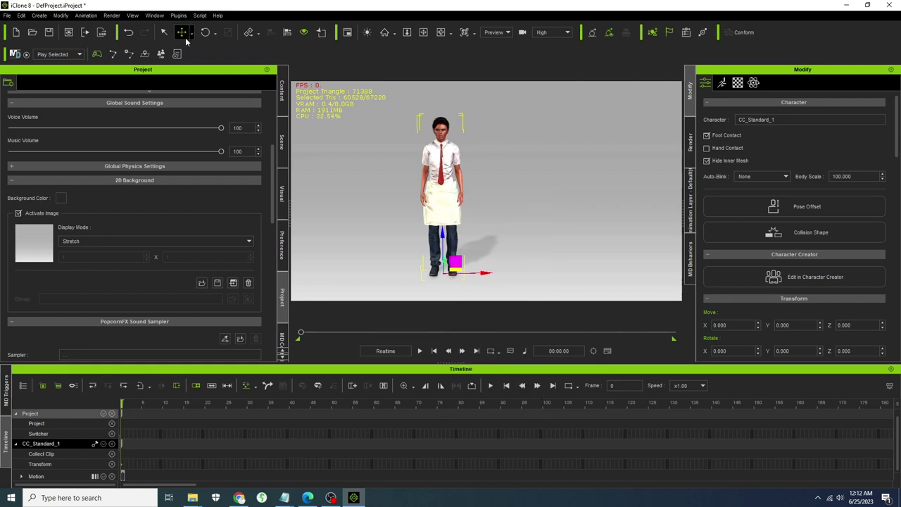
ctrl+drag(511, 271, 618, 270)
middle_drag(532, 212, 411, 211)
click(385, 186)
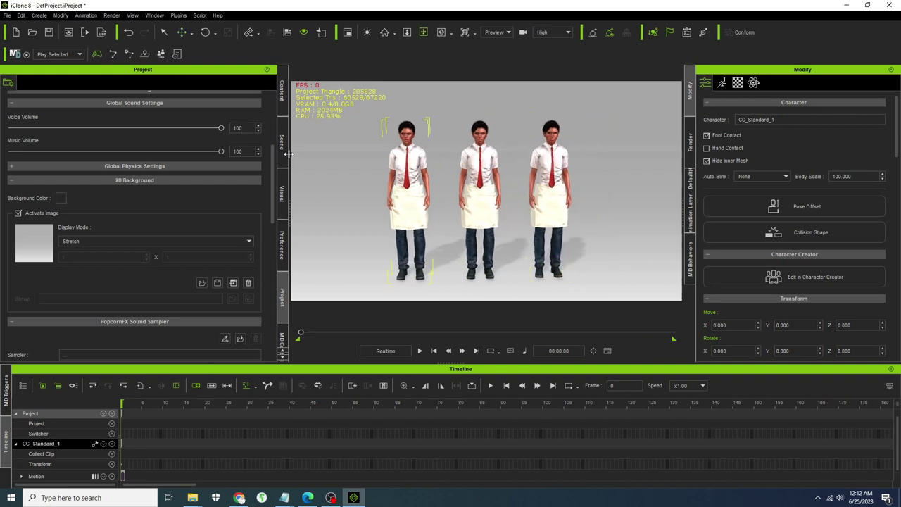
Step: Show the prop templates in the content library and clear the "wai" search filter
click(283, 93)
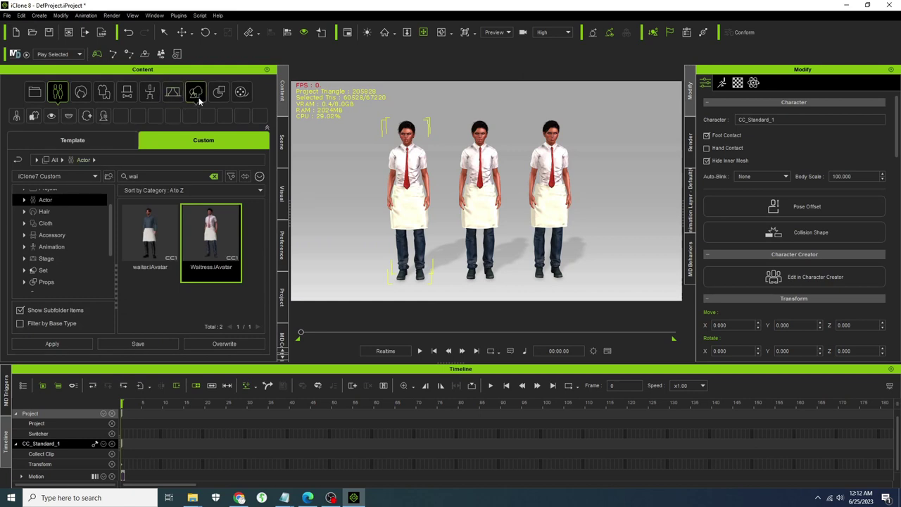
click(219, 93)
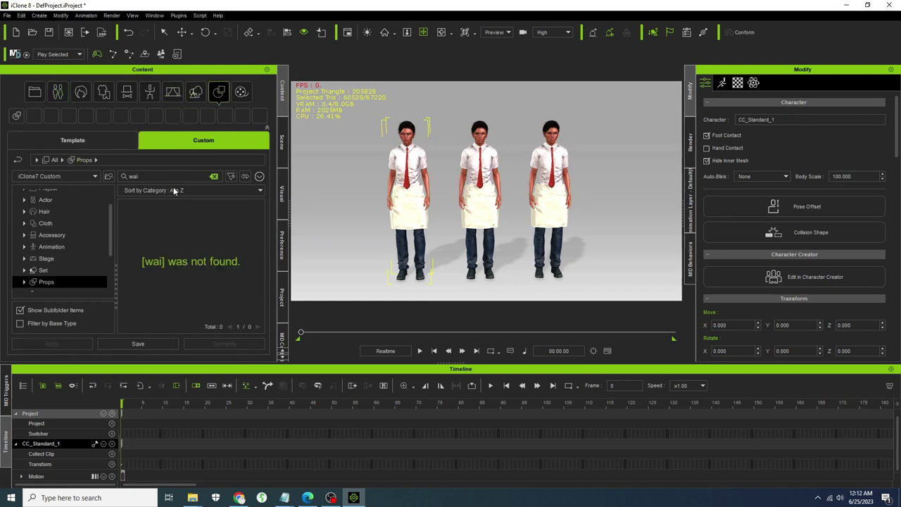
click(213, 177)
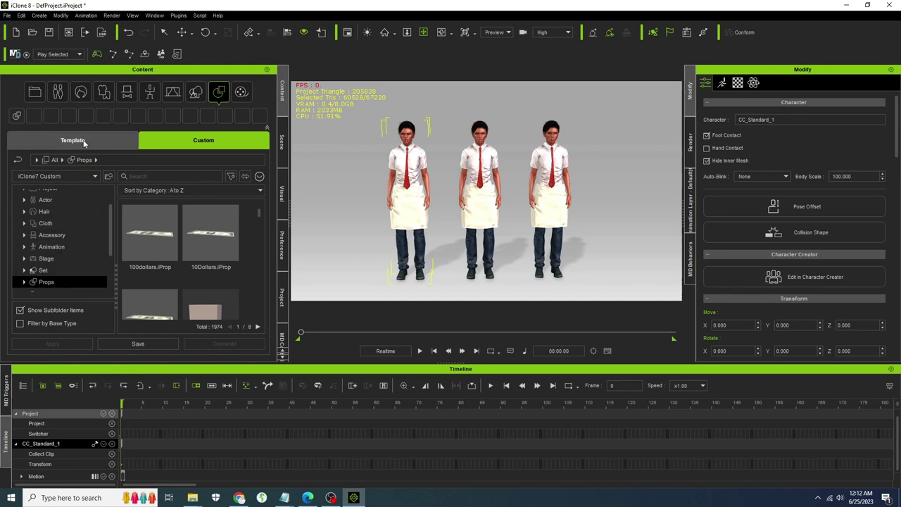
click(26, 281)
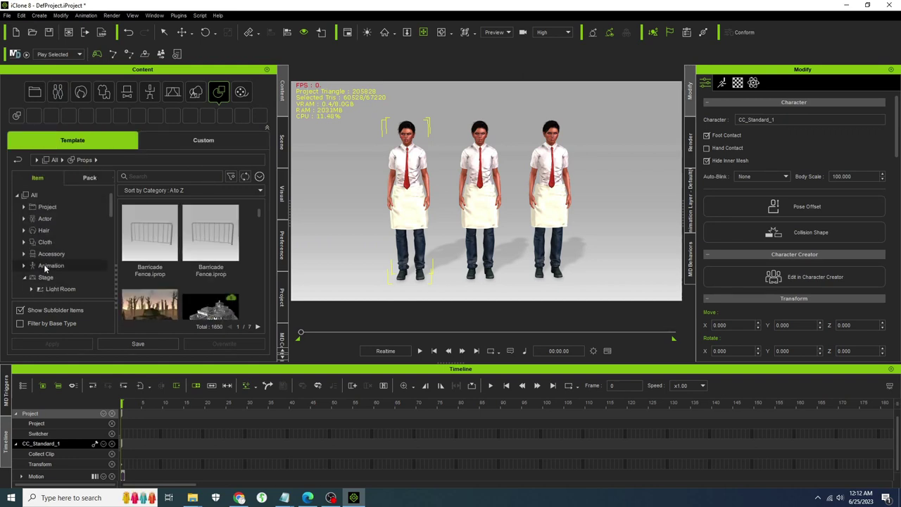
Step: Expand the Props template tree down to 3D Blocks and open its Container folder
scroll(46, 263, down, 1)
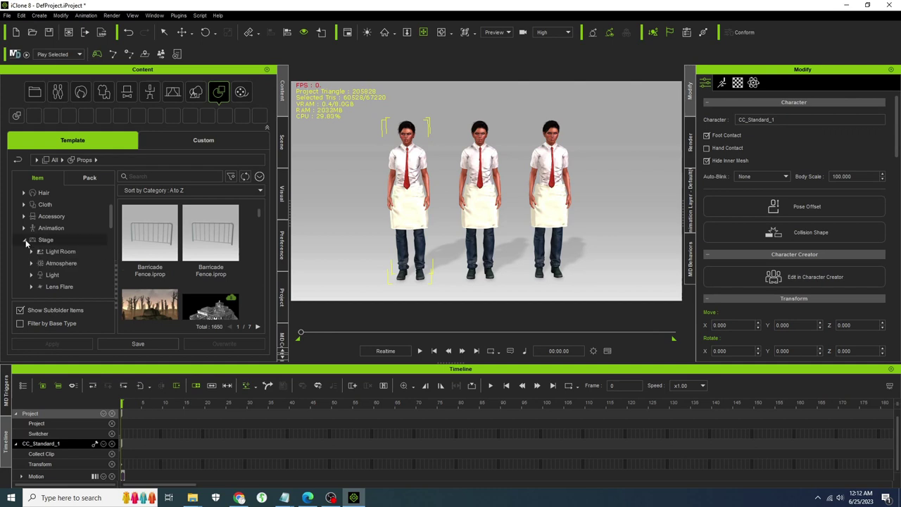
click(26, 240)
scroll(42, 240, down, 1)
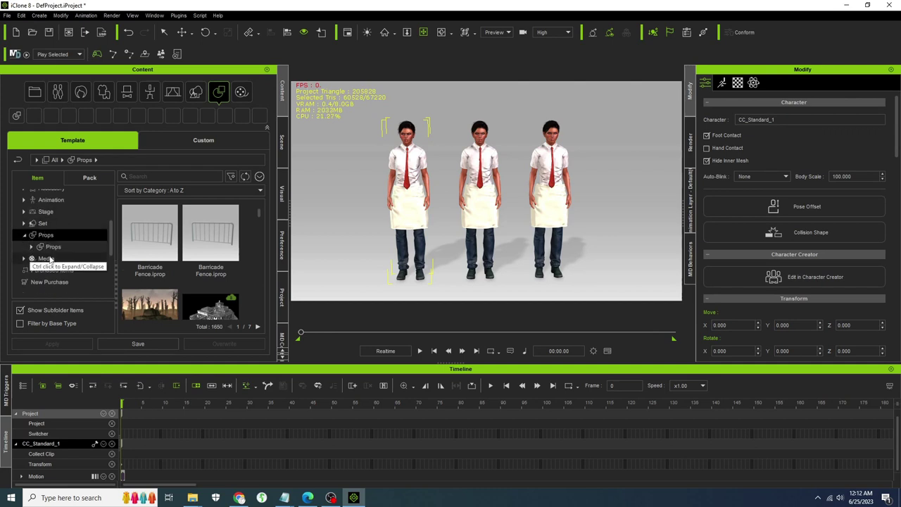
double_click(39, 236)
double_click(40, 238)
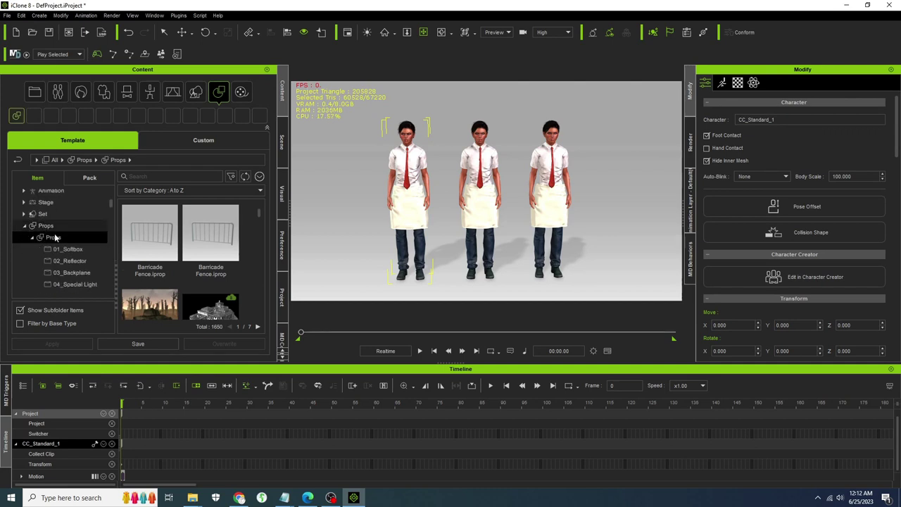
scroll(56, 253, down, 3)
scroll(62, 255, down, 1)
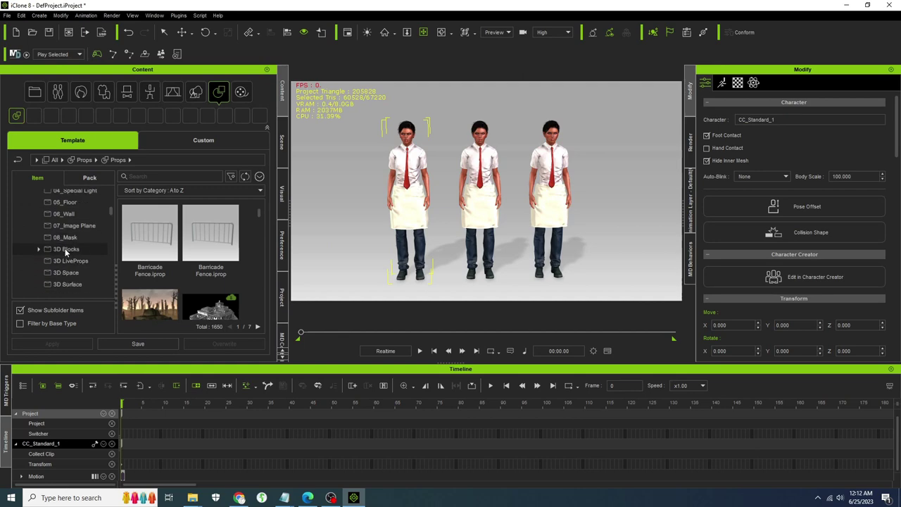
double_click(50, 250)
scroll(71, 257, down, 1)
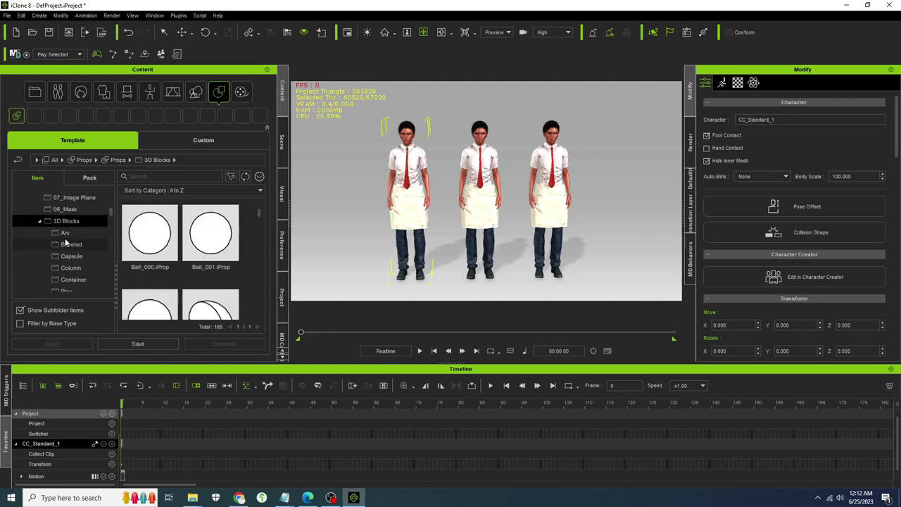
click(106, 267)
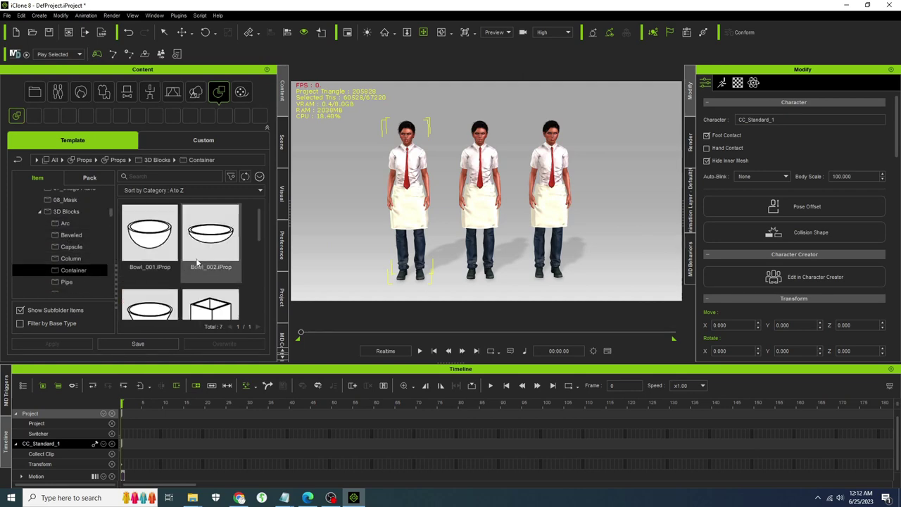
Step: Add the Can_001 container prop to the scene
scroll(194, 264, down, 3)
scroll(194, 263, down, 2)
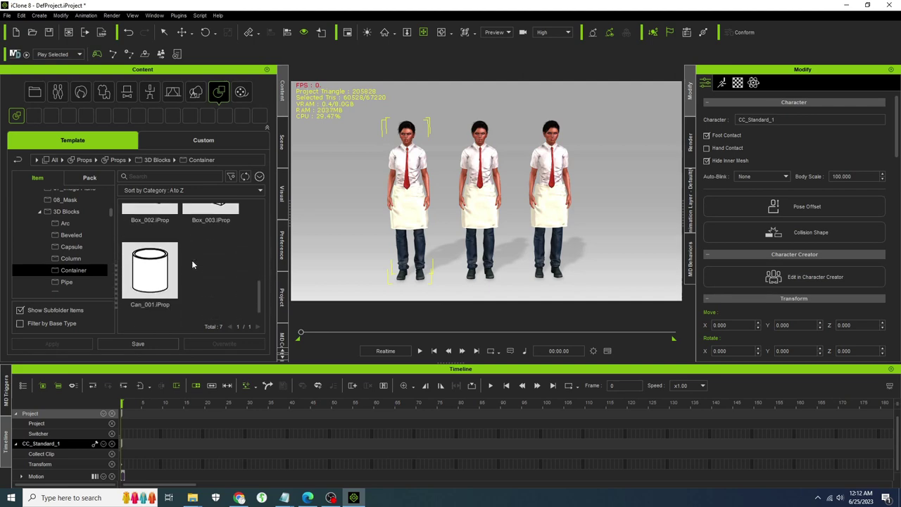
double_click(158, 276)
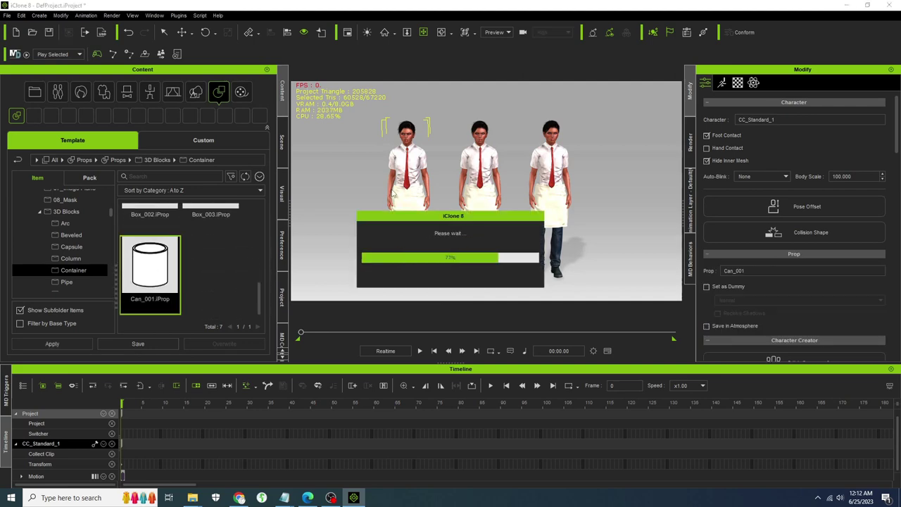
Step: Scale the can into a thin tray, about 41 in X and Y and about 1.8 in Z
click(228, 32)
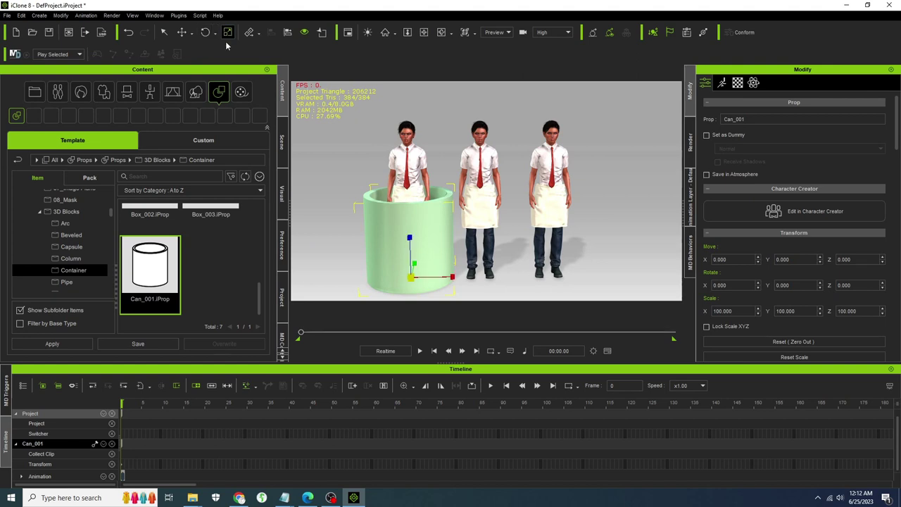
drag(409, 237, 409, 280)
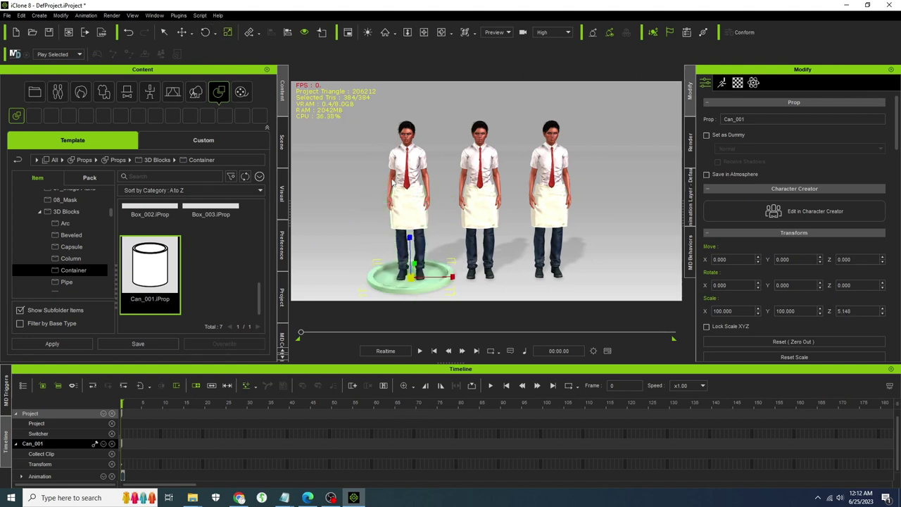
drag(410, 237, 398, 287)
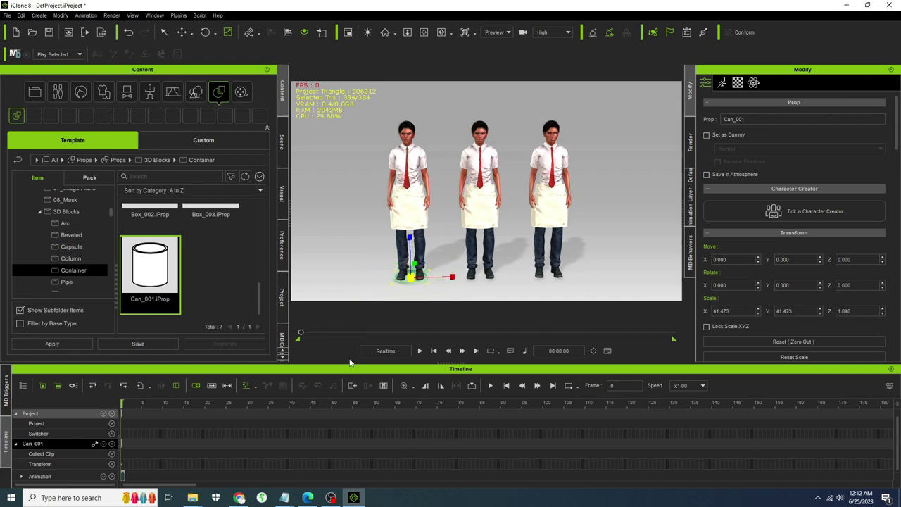
Step: Try raising the tray to about Z 122 and shifting it to the waiter's hand side, and undo both moves
click(183, 33)
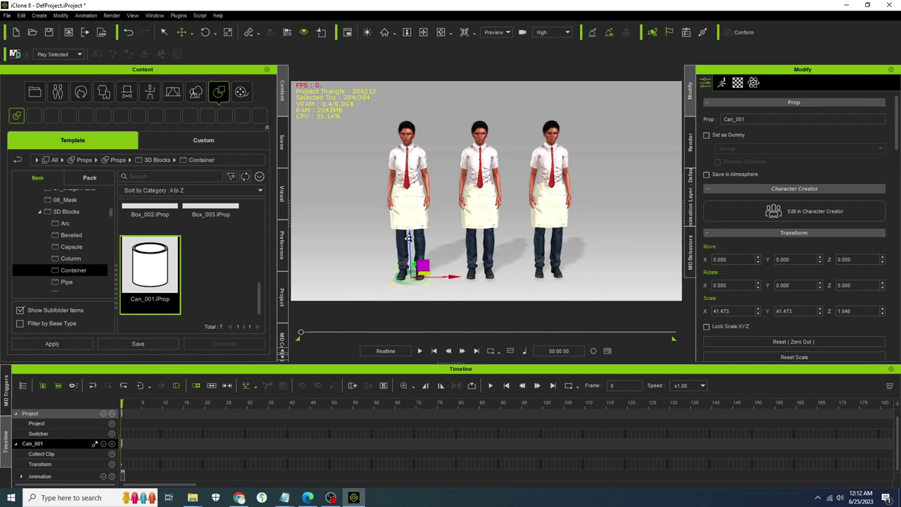
drag(408, 239, 399, 183)
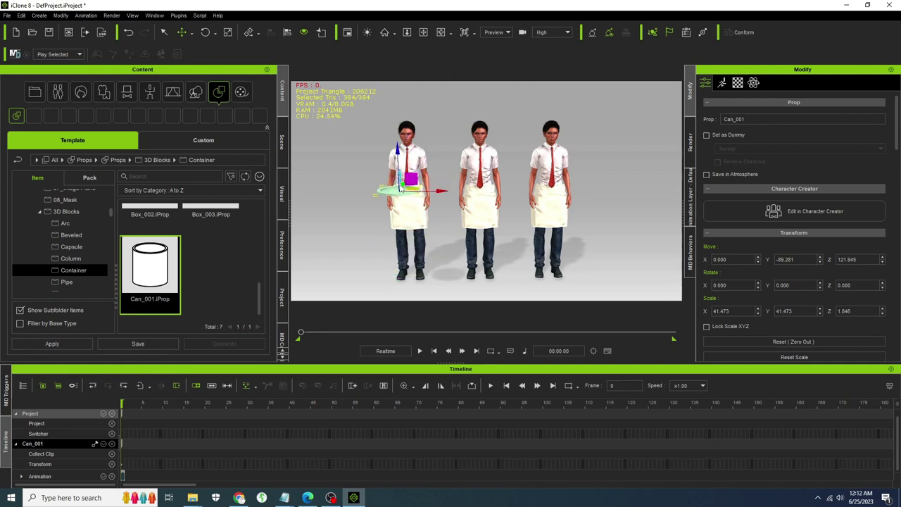
key(ctrl+z)
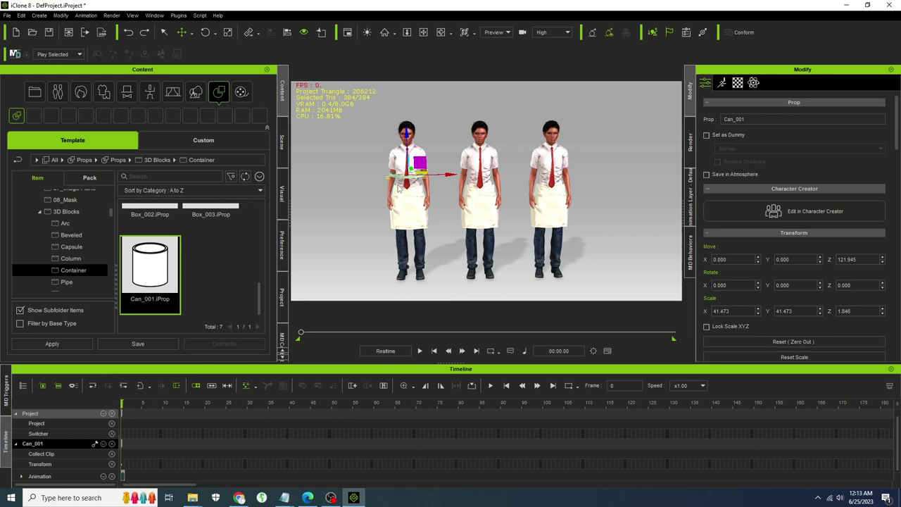
key(ctrl+z)
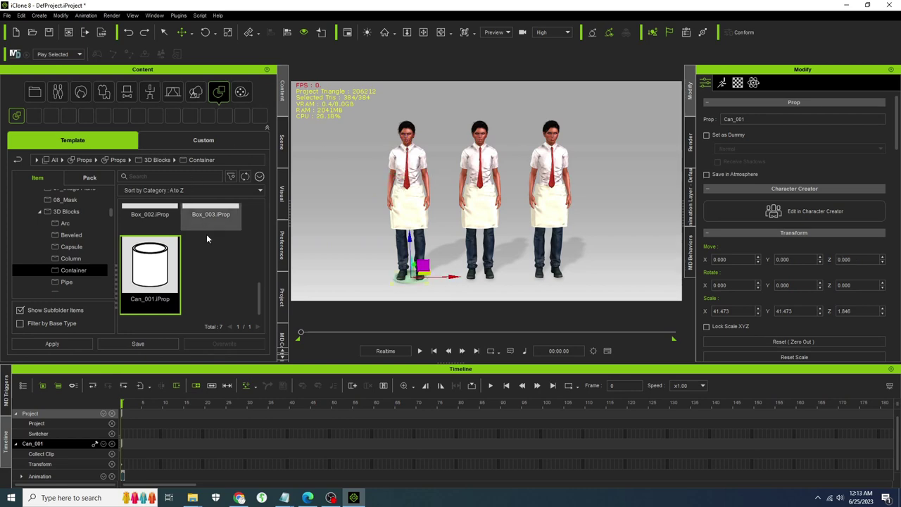
Step: Add the Bowl_003 container prop to the scene
scroll(214, 243, up, 1)
scroll(215, 243, up, 2)
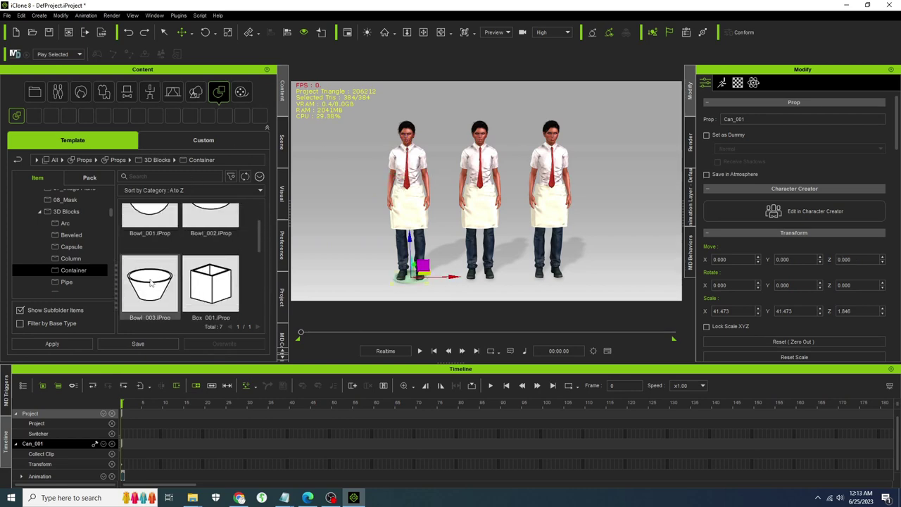
double_click(153, 281)
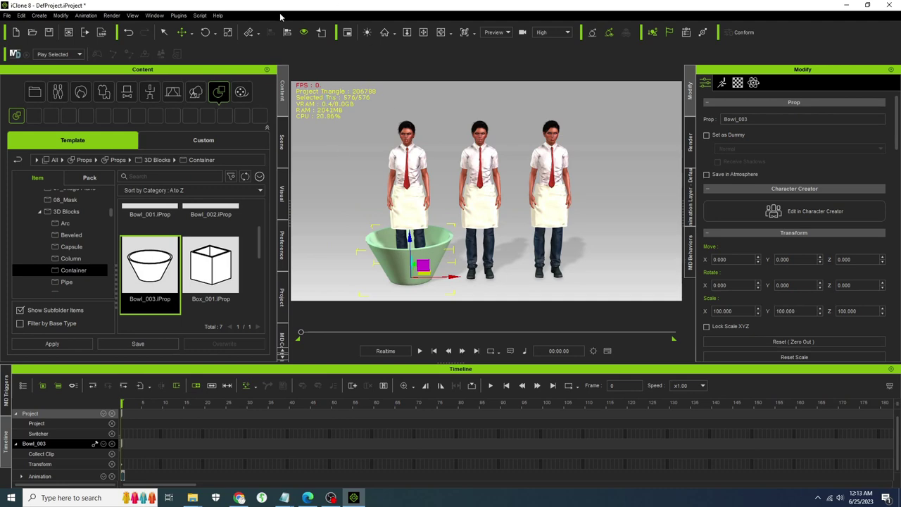
Step: Scale the bowl into a small tall cup, about 10 in X and Y and about 33 in Z
click(228, 32)
drag(411, 237, 406, 127)
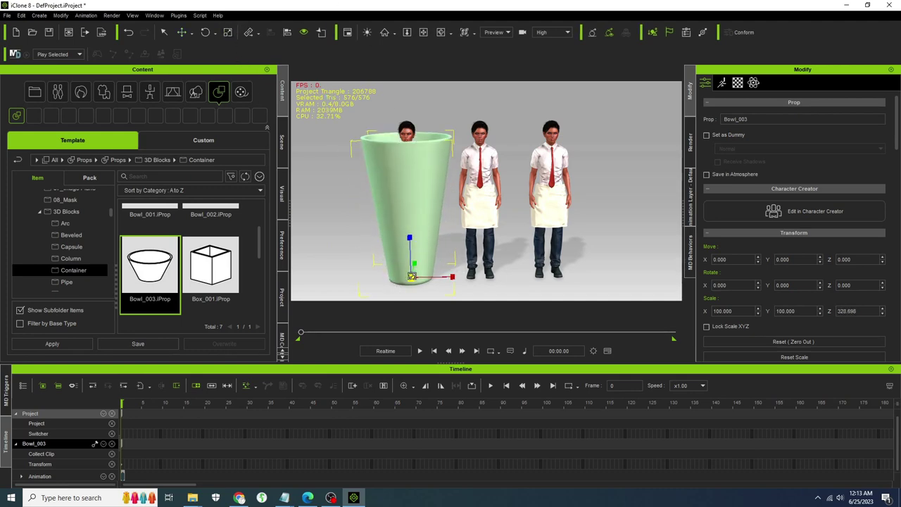
drag(411, 277, 308, 494)
Step: Duplicate the cup three times and spread the copies across the tray at the waiter's feet
scroll(412, 292, up, 3)
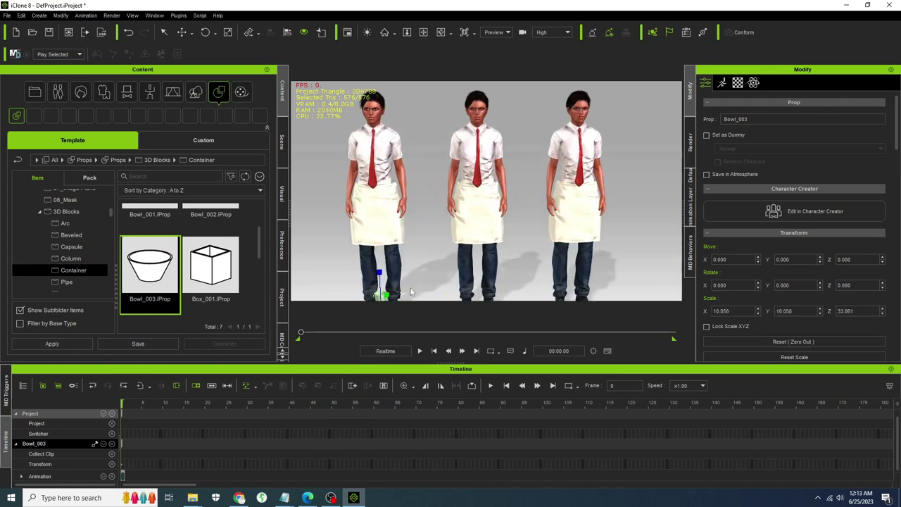
middle_drag(411, 276, 459, 275)
scroll(424, 148, up, 3)
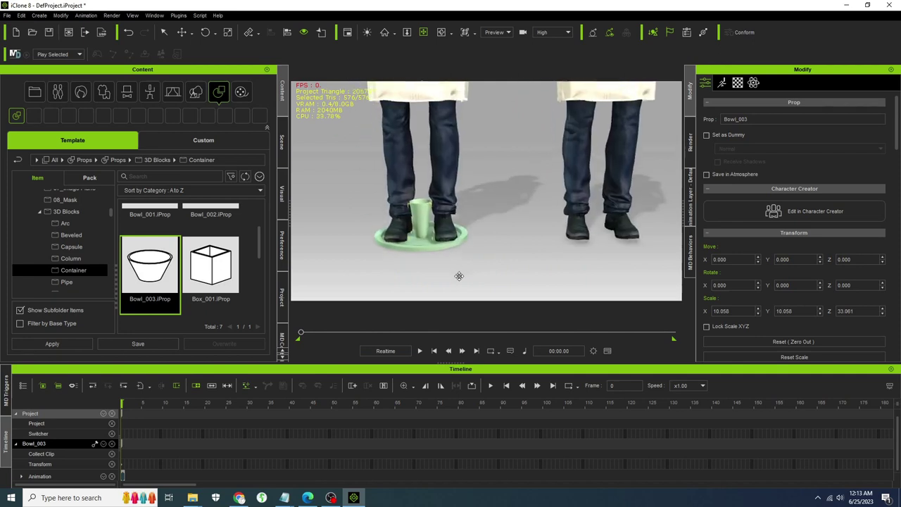
click(181, 33)
drag(463, 240, 424, 224)
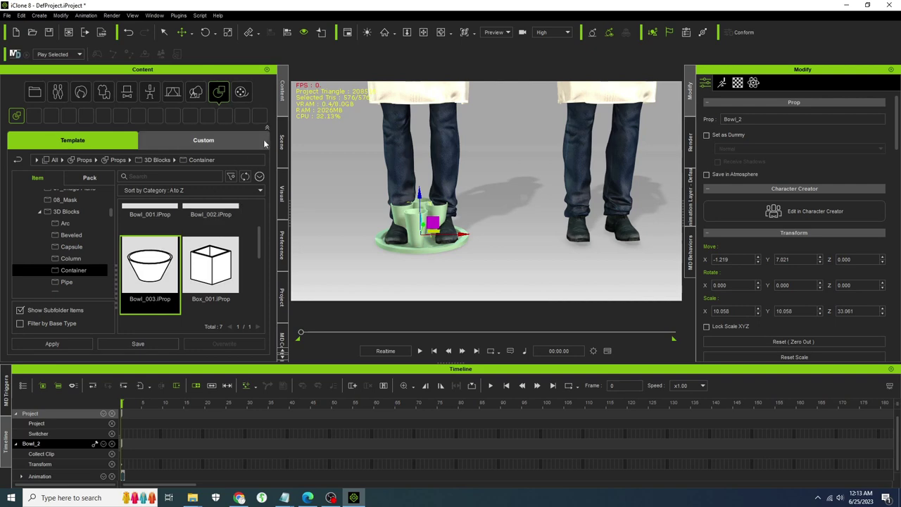
Step: Select Bowl_003, Bowl_0, Bowl_1 and Bowl_2 in the scene list and attach them to the Can_001 tray as parent
click(283, 141)
shift+click(88, 285)
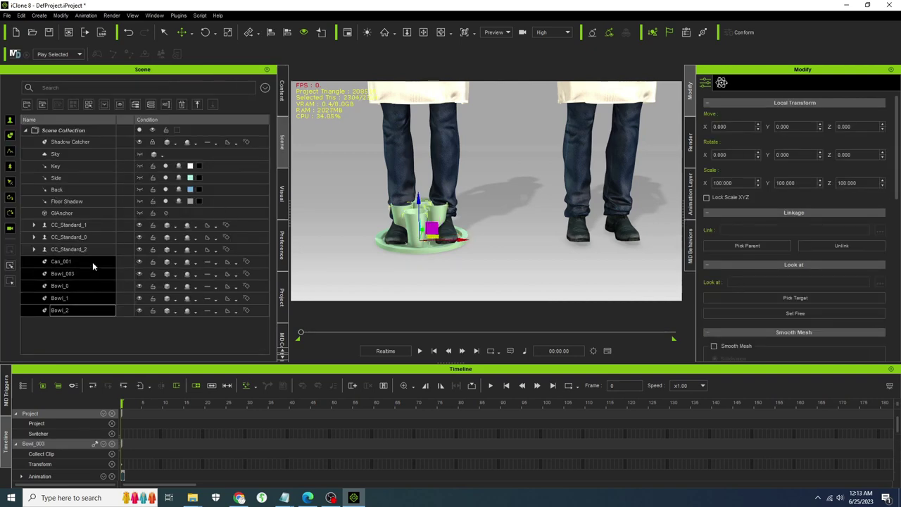
scroll(729, 274, down, 5)
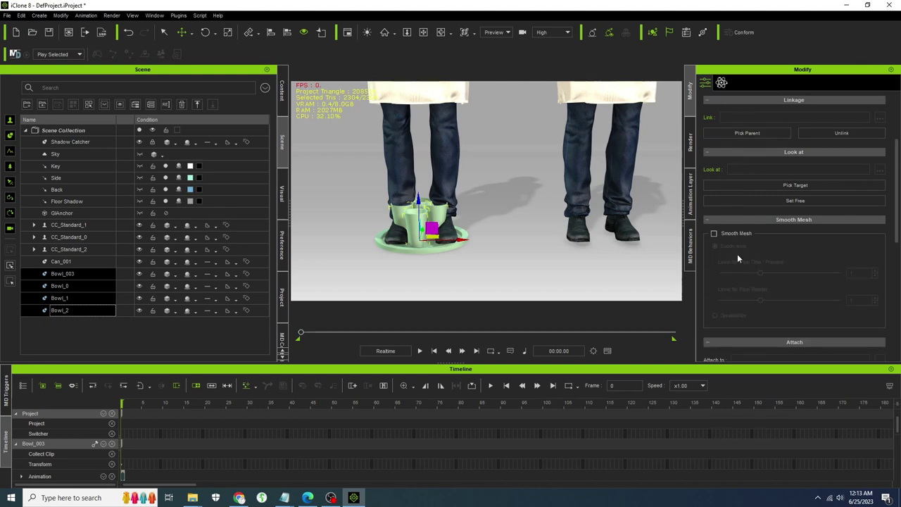
click(747, 235)
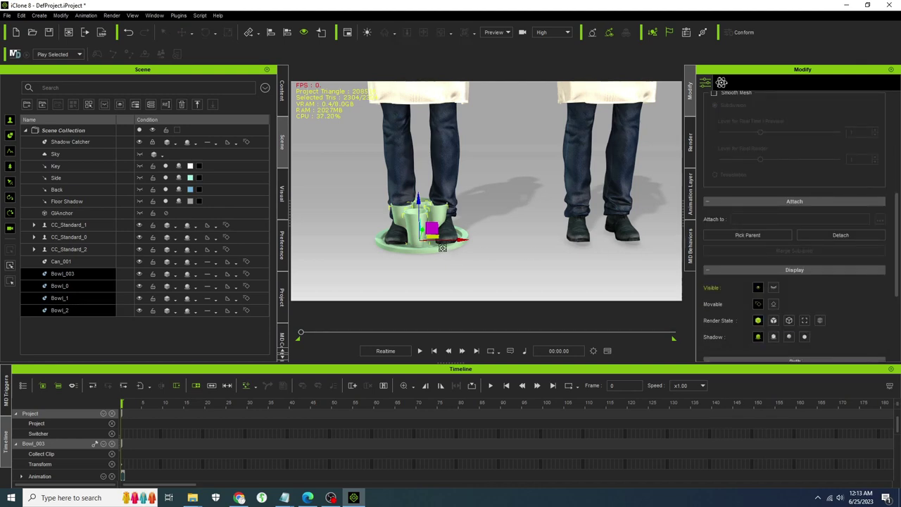
click(436, 252)
click(434, 252)
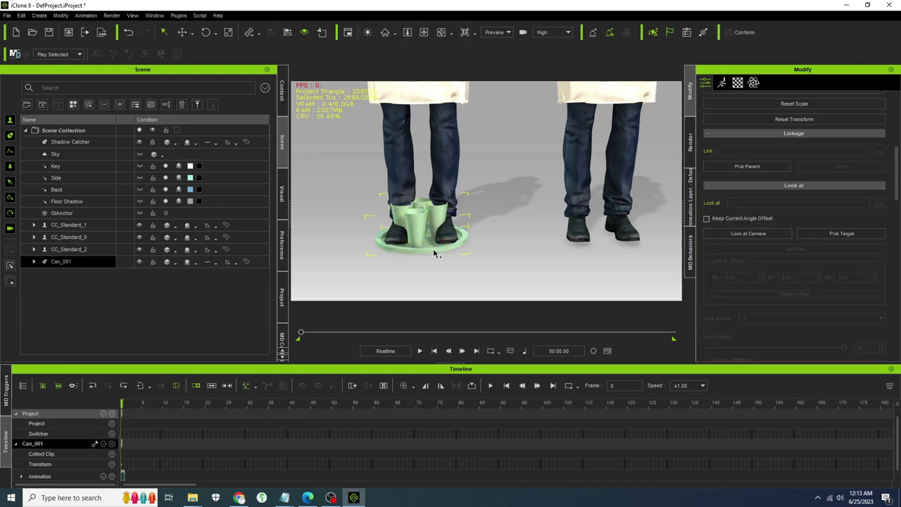
Step: Raise the Can_001 tray with its cups to waist height and move it forward in front of the first waiter
middle_drag(449, 211, 441, 236)
scroll(441, 236, down, 3)
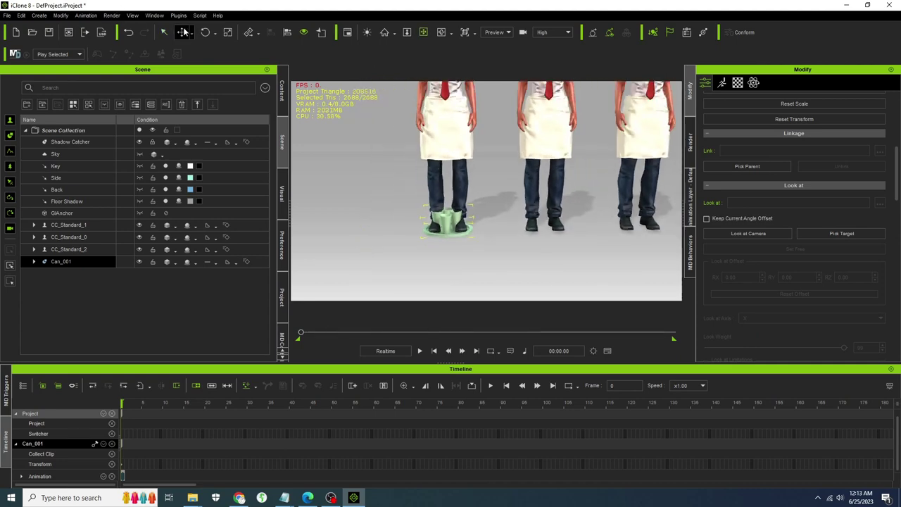
click(182, 32)
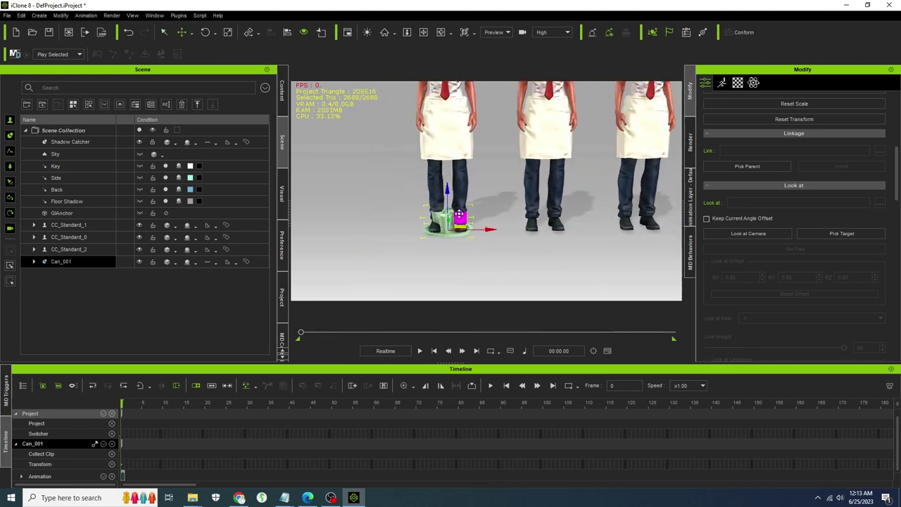
drag(449, 195, 446, 64)
middle_drag(447, 176, 444, 234)
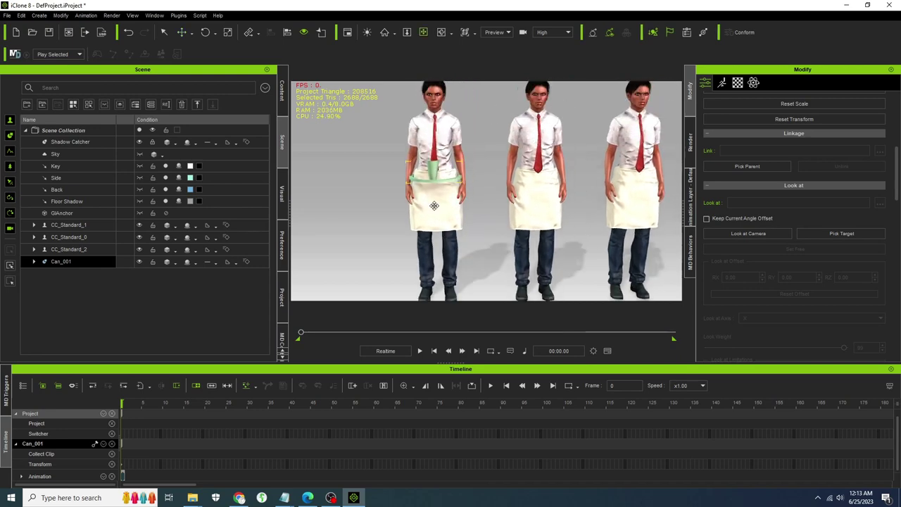
right_drag(434, 205, 392, 221)
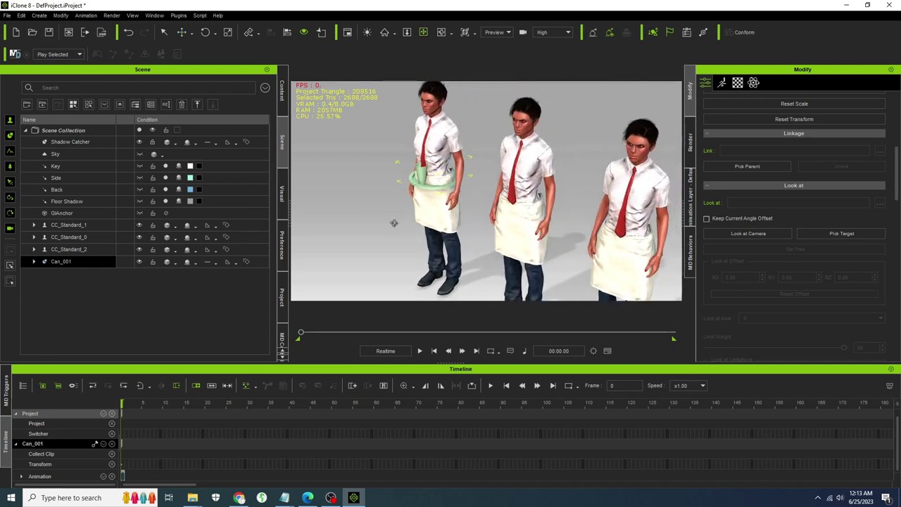
click(182, 31)
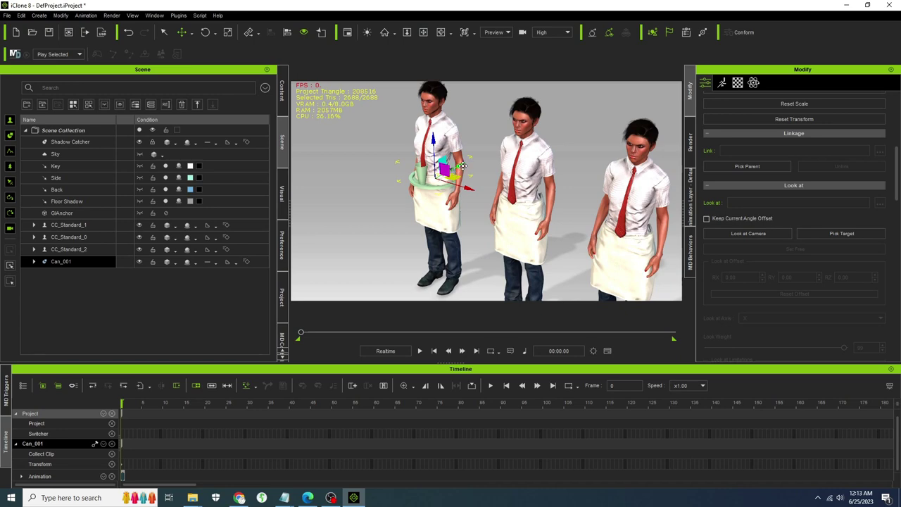
drag(458, 169, 397, 129)
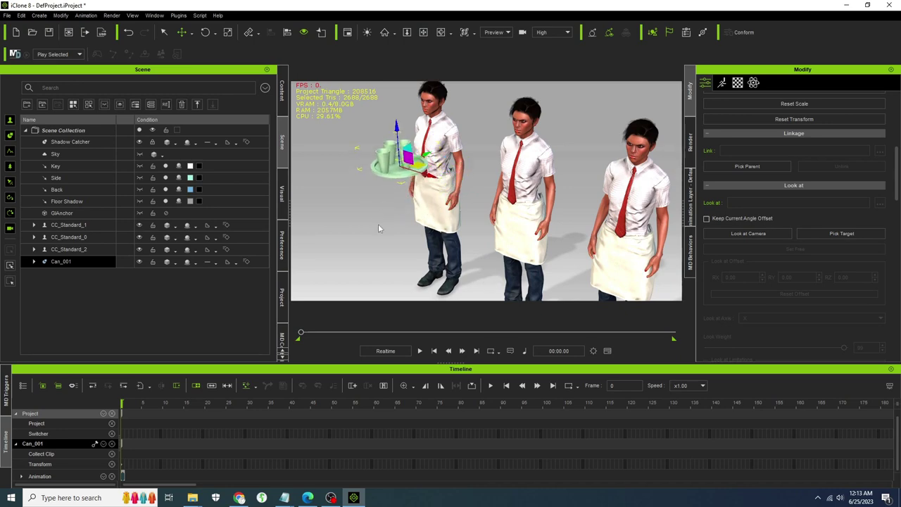
Step: Duplicate the tray with its cups twice along X, placing one copy in front of each of the other two waiters
right_drag(378, 224, 493, 194)
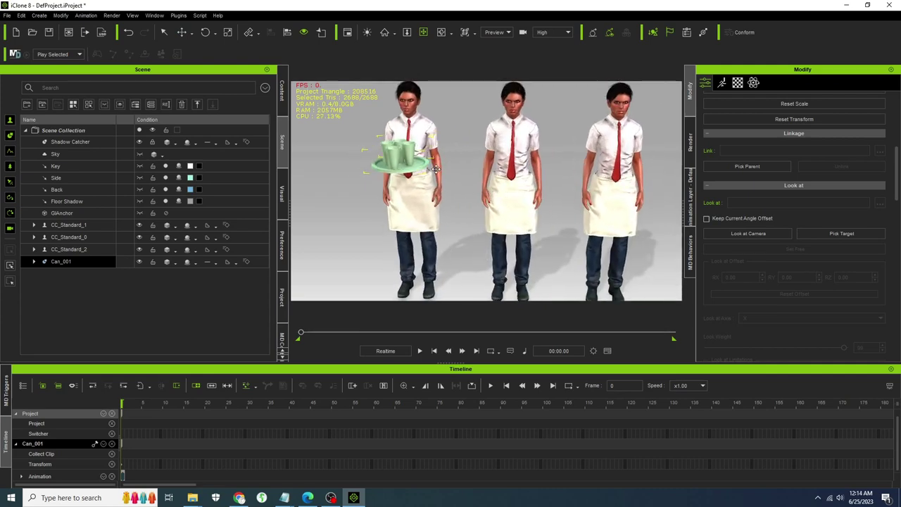
click(182, 32)
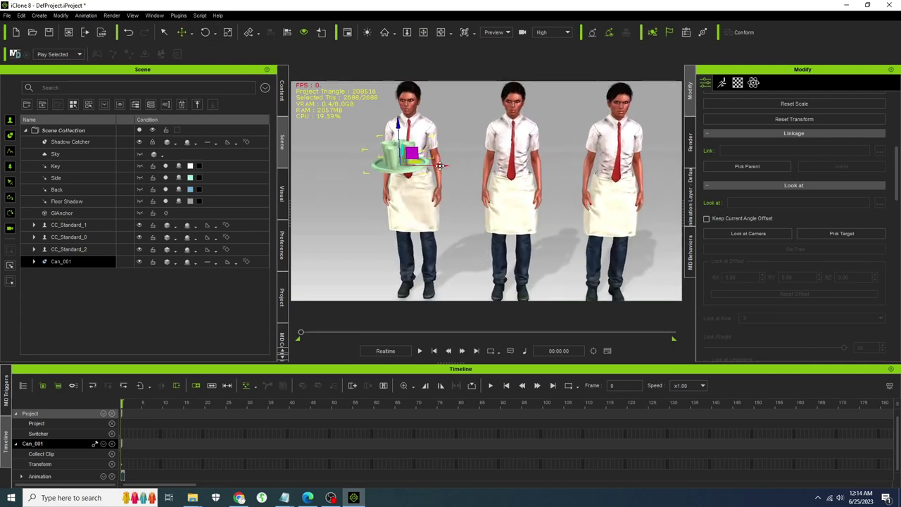
ctrl+drag(439, 167, 646, 169)
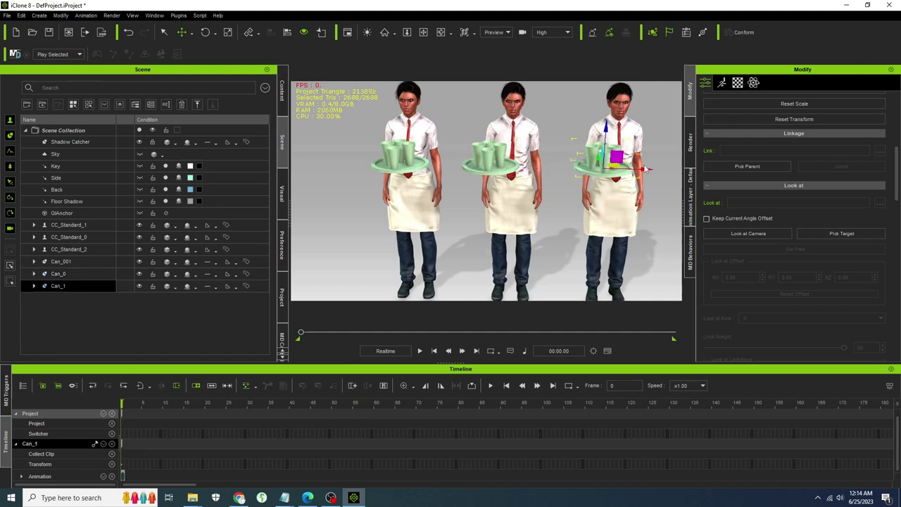
Step: Select the whole CC_Standard_1 waiter and open Edit Motion Layer for his body motion
click(416, 137)
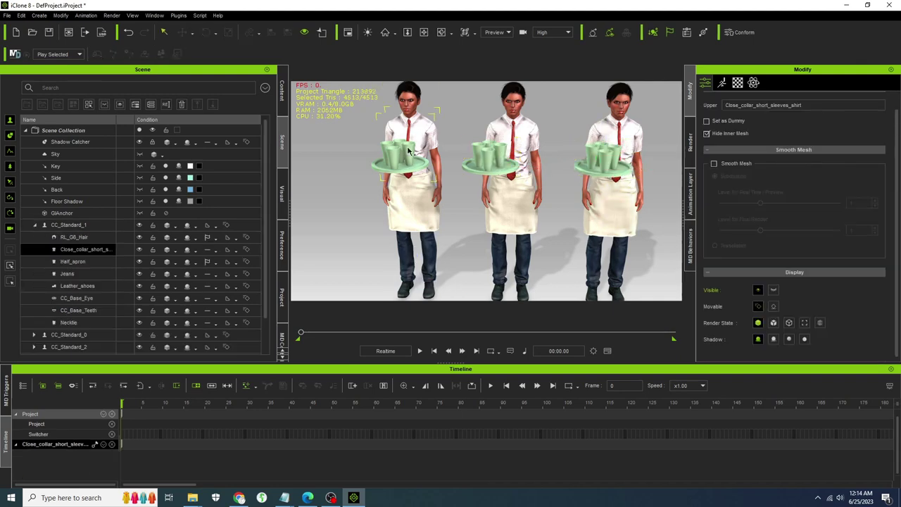
click(414, 104)
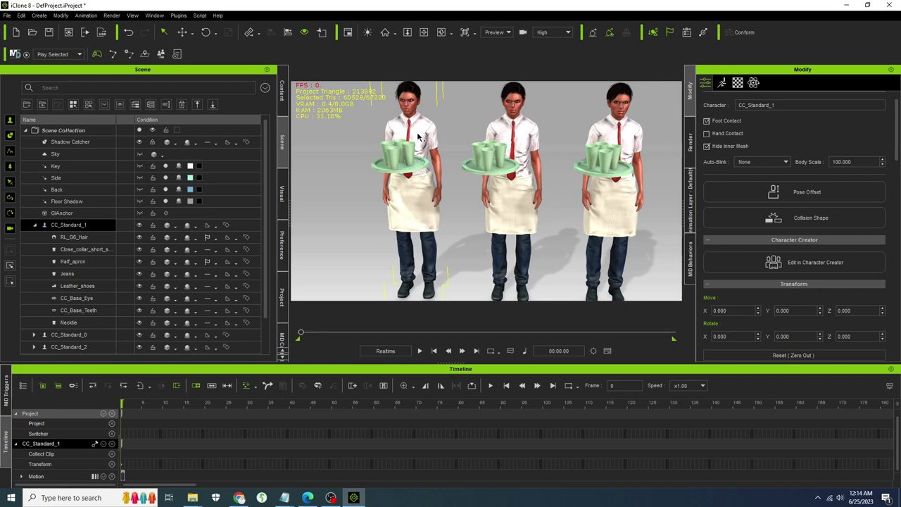
click(722, 84)
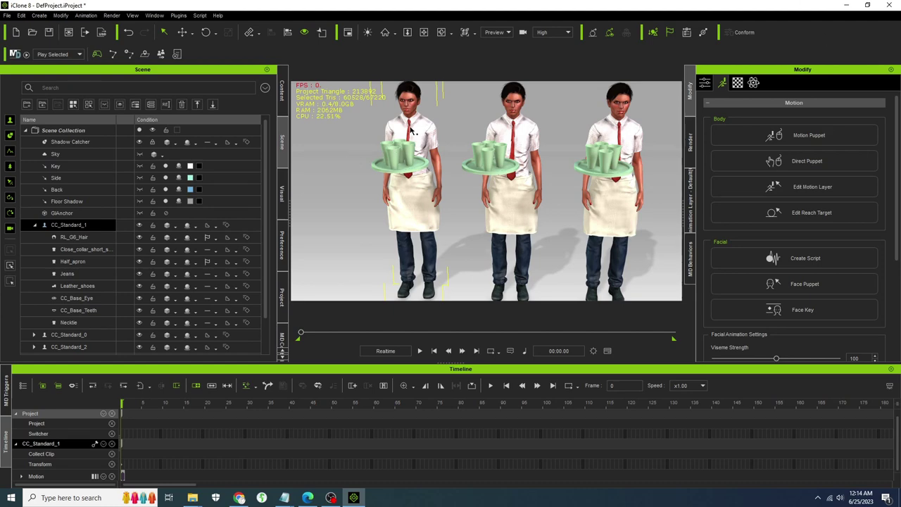
right_drag(413, 131, 612, 145)
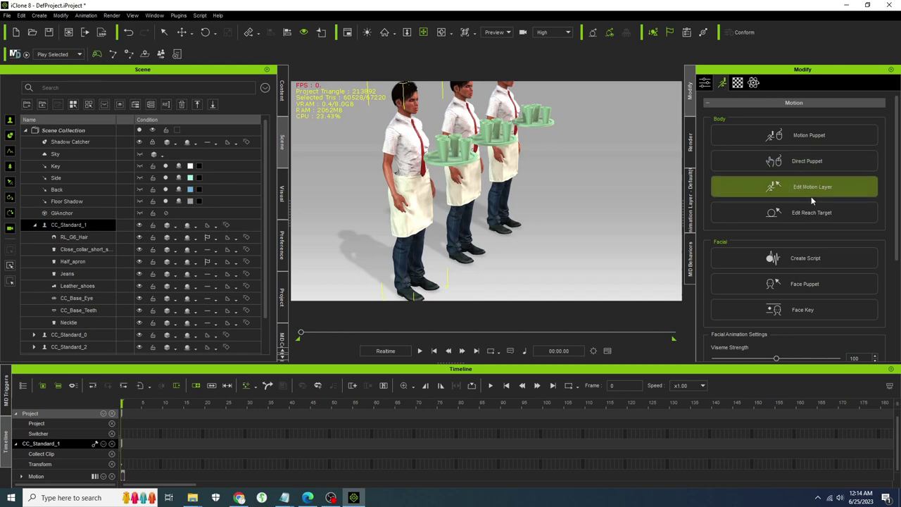
click(813, 188)
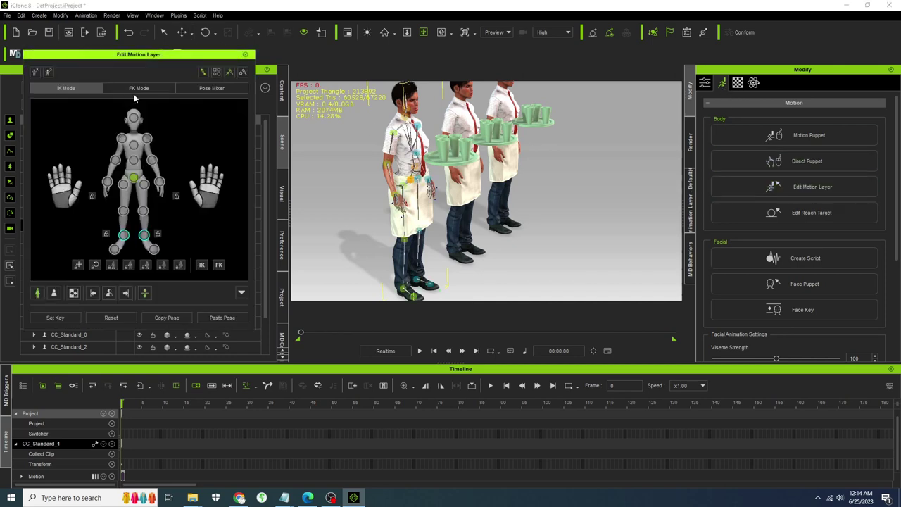
Step: Hide the bone display and move the waiter's right hand up and forward until it reaches beneath the tray
click(215, 33)
click(210, 35)
click(182, 32)
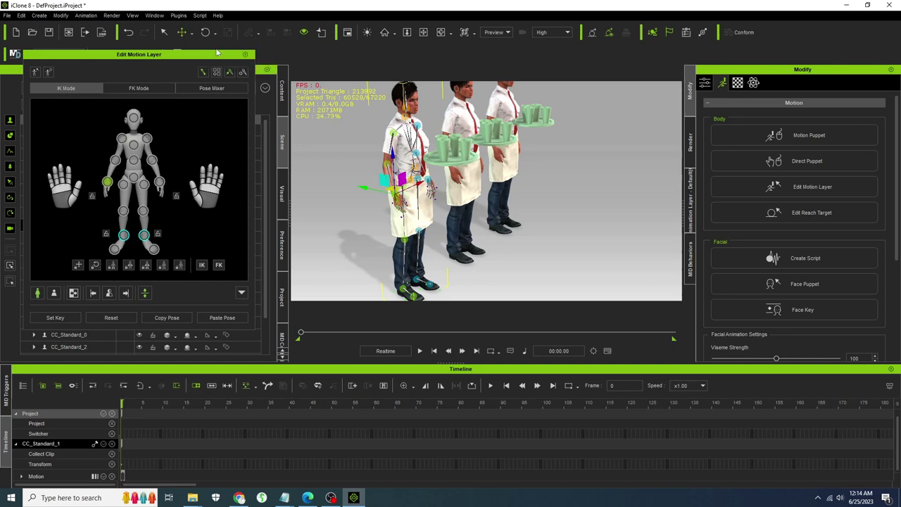
click(231, 73)
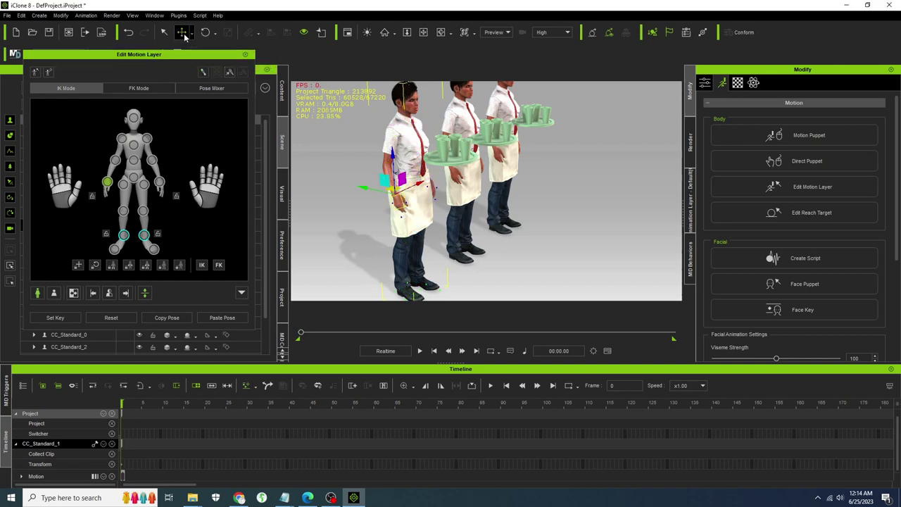
drag(393, 156, 394, 113)
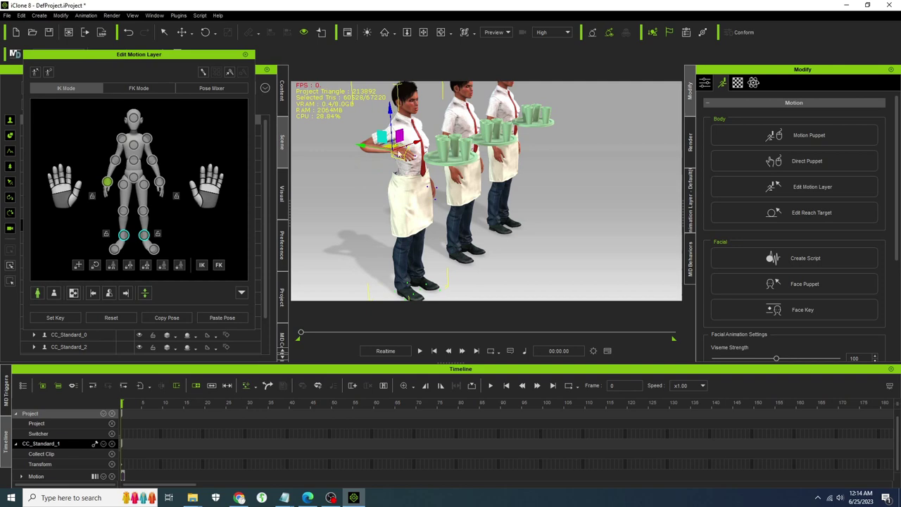
drag(362, 146, 444, 156)
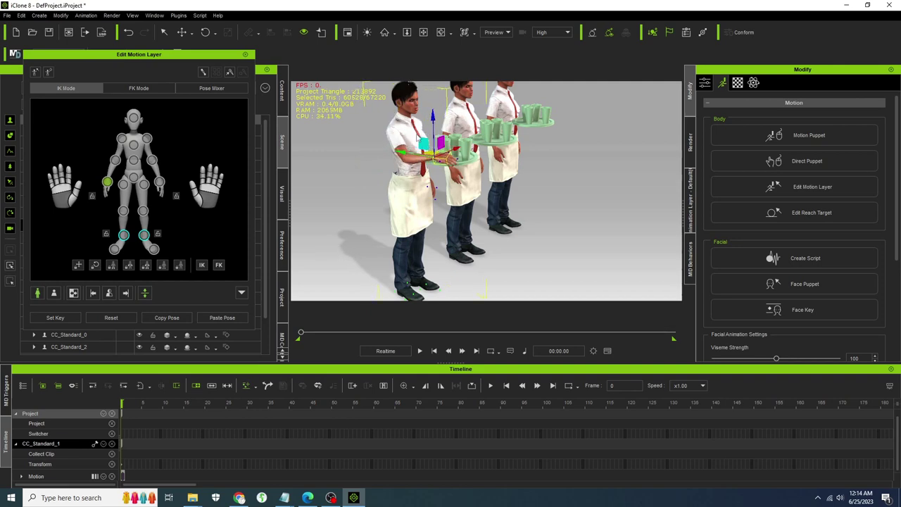
drag(432, 116, 434, 128)
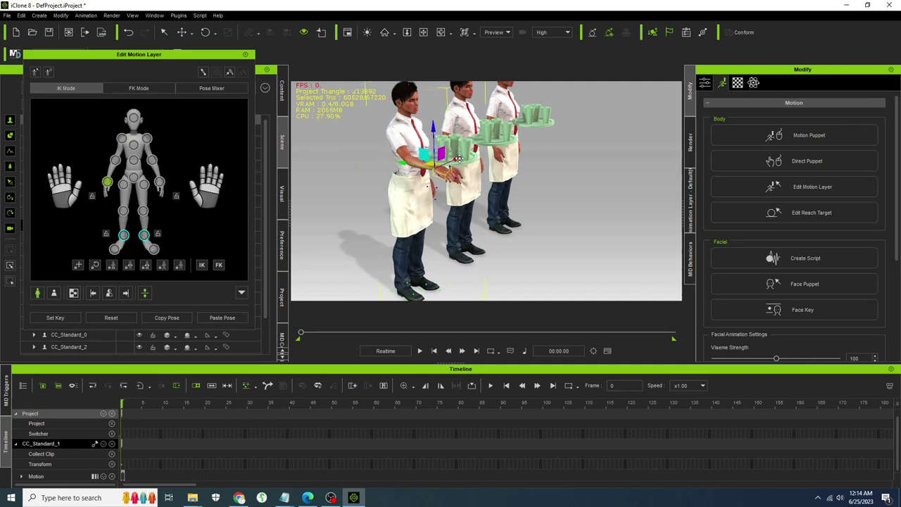
drag(460, 157, 472, 150)
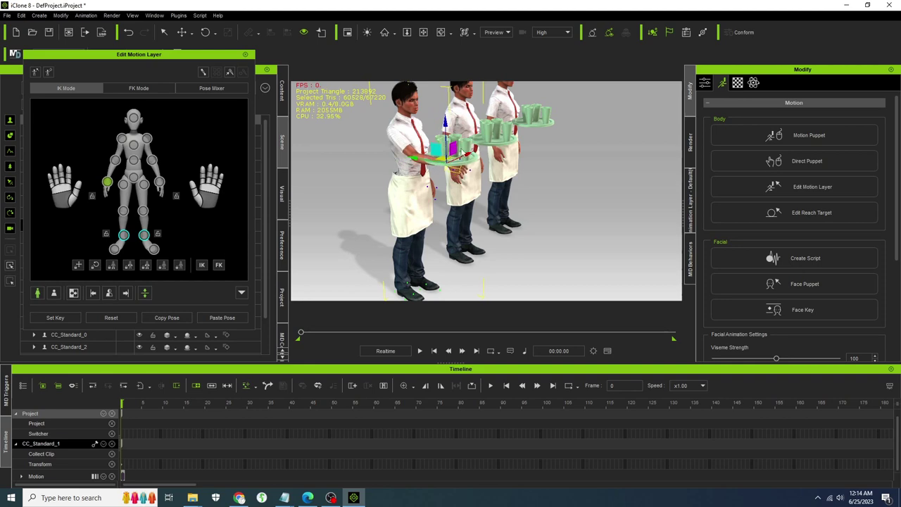
Step: Adjust the right hand's angle and fine-tune its position, lowering it slightly so it sits just under the tray
click(204, 32)
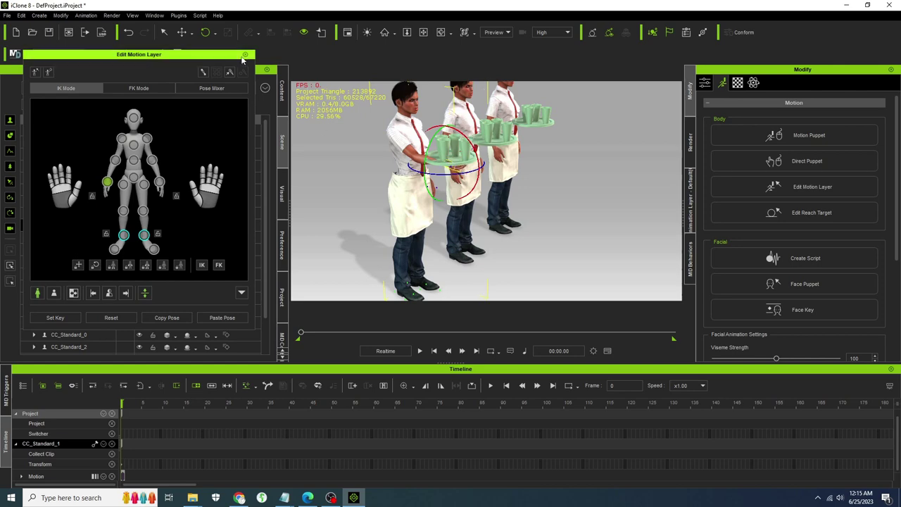
click(182, 32)
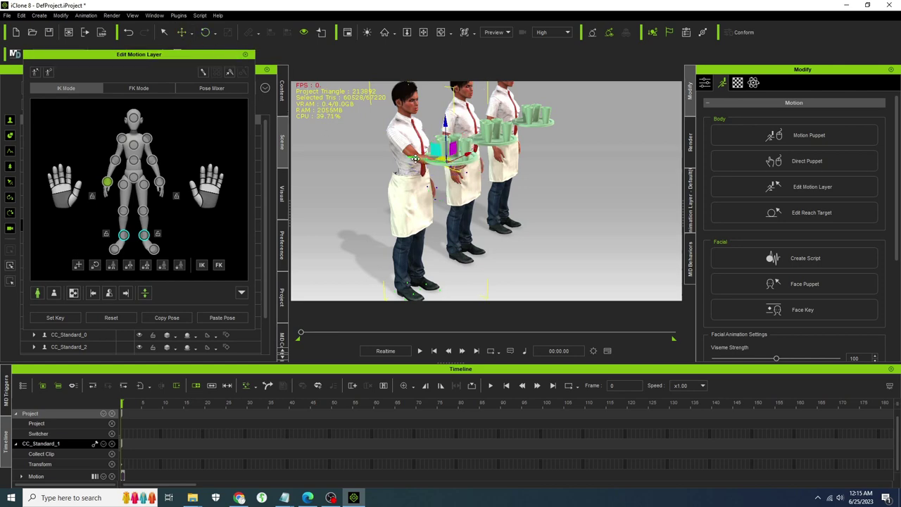
drag(408, 159, 411, 160)
right_drag(564, 181, 313, 174)
scroll(473, 173, up, 3)
middle_drag(445, 159, 451, 226)
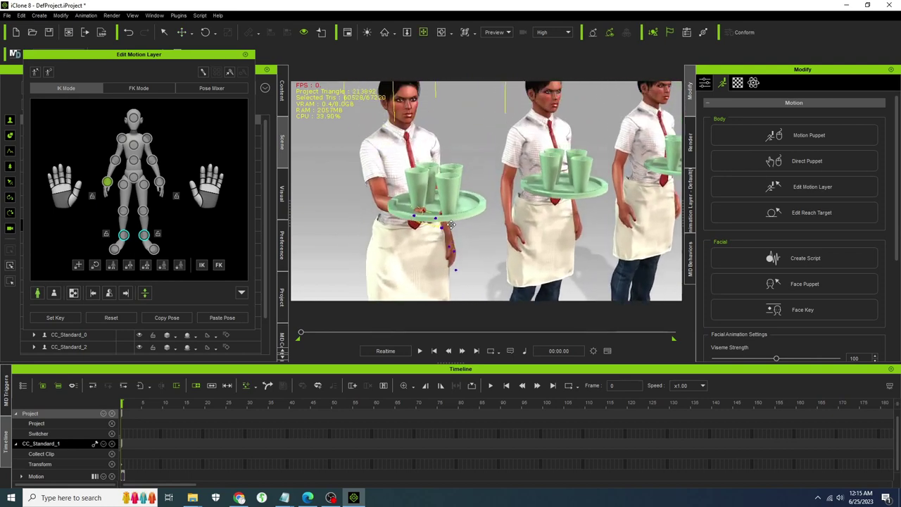
right_drag(444, 225, 410, 169)
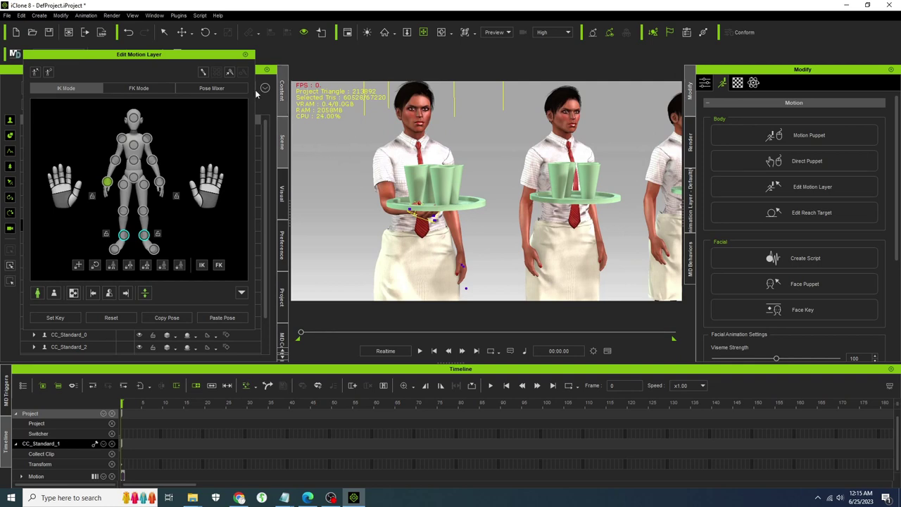
click(182, 32)
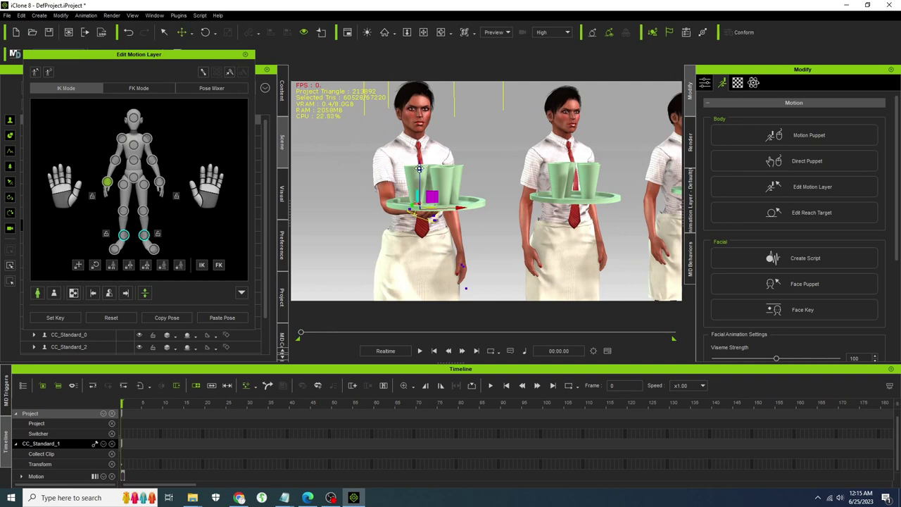
drag(419, 169, 419, 172)
middle_drag(442, 251, 443, 251)
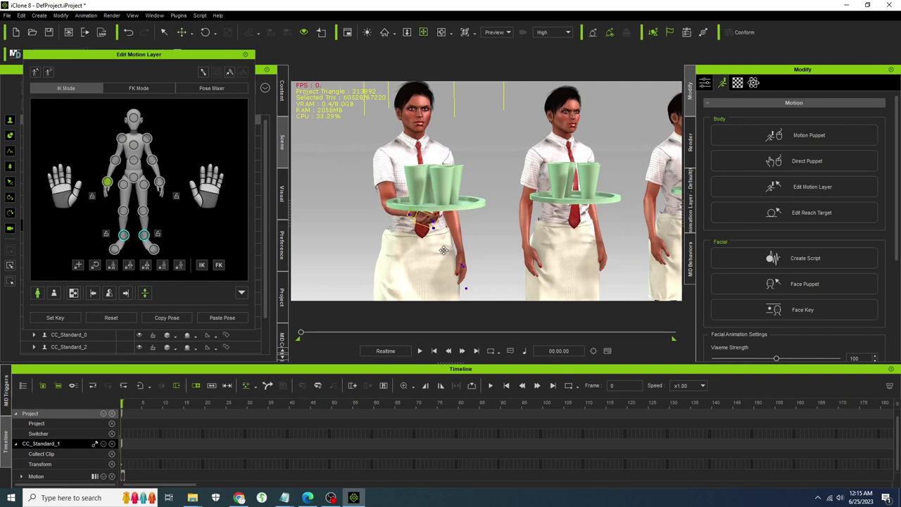
Step: Rotate the waiter's right hand so the palm faces up and supports the underside of the tray
click(62, 189)
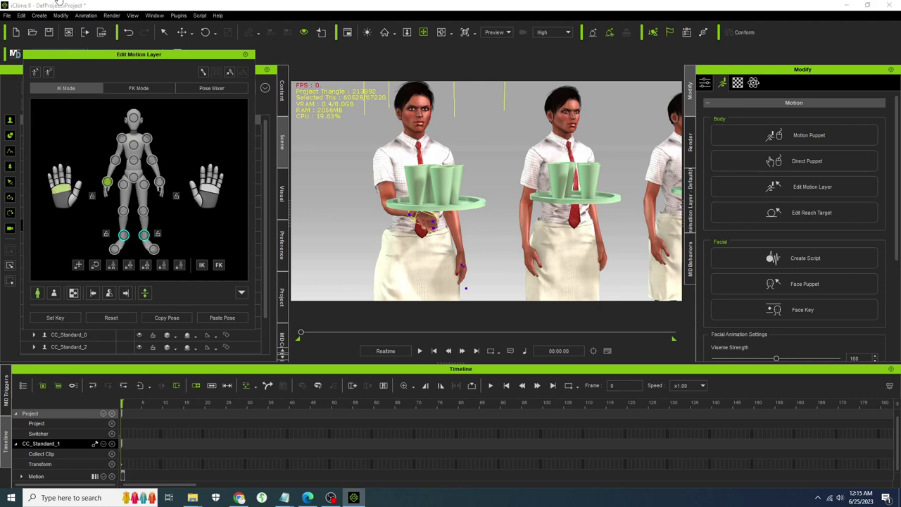
drag(59, 2, 67, 100)
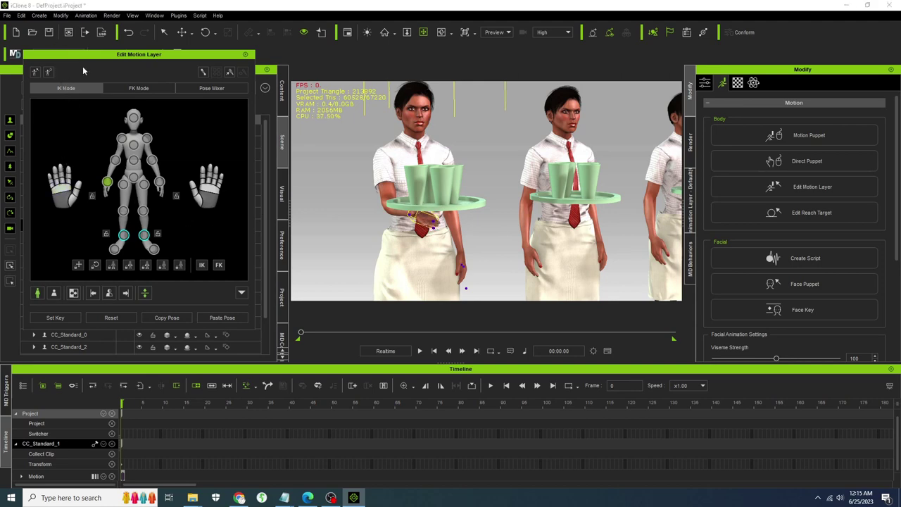
click(205, 32)
drag(425, 191, 425, 187)
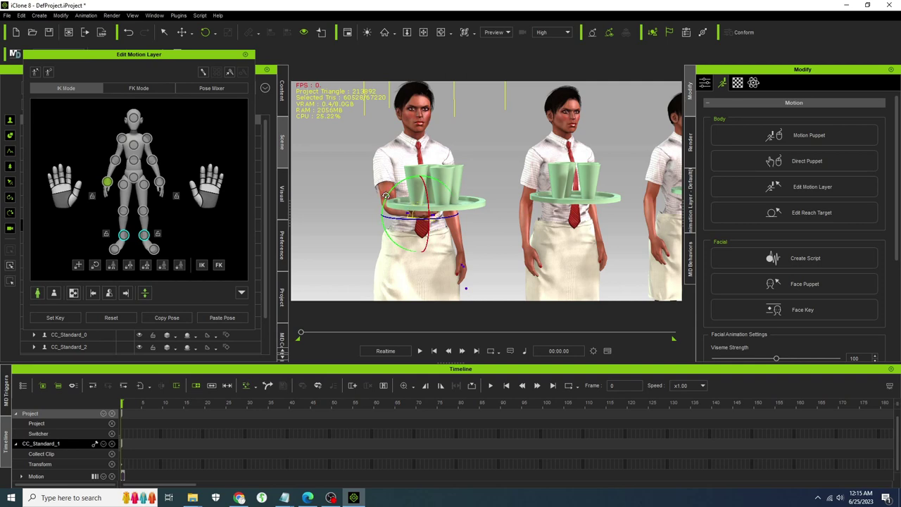
right_drag(389, 204, 235, 167)
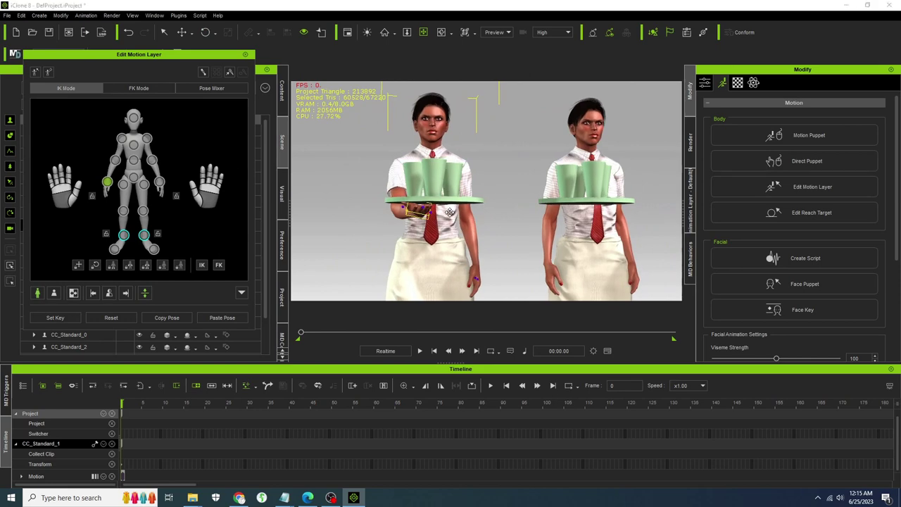
Step: Close the motion layer editor, shift the Can_001 tray to about -5 in X over the waiter's hand, and inspect the fit
click(245, 54)
click(443, 202)
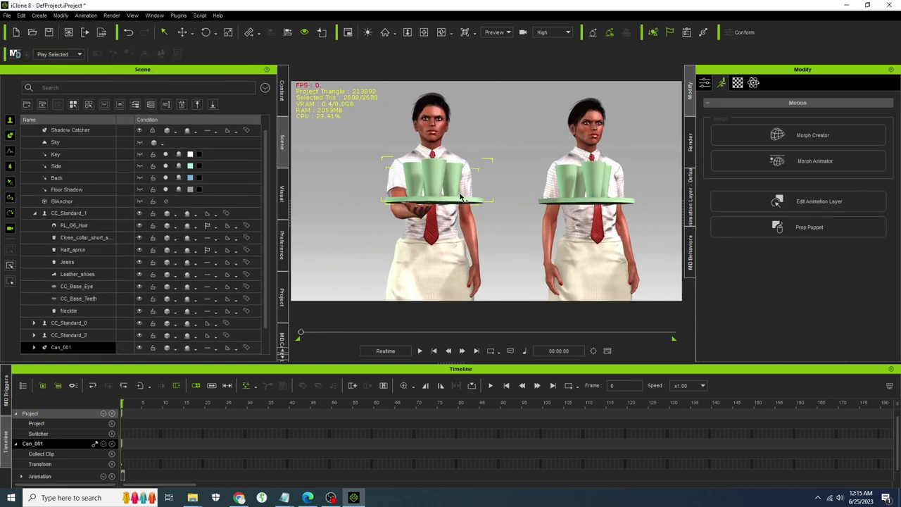
click(706, 84)
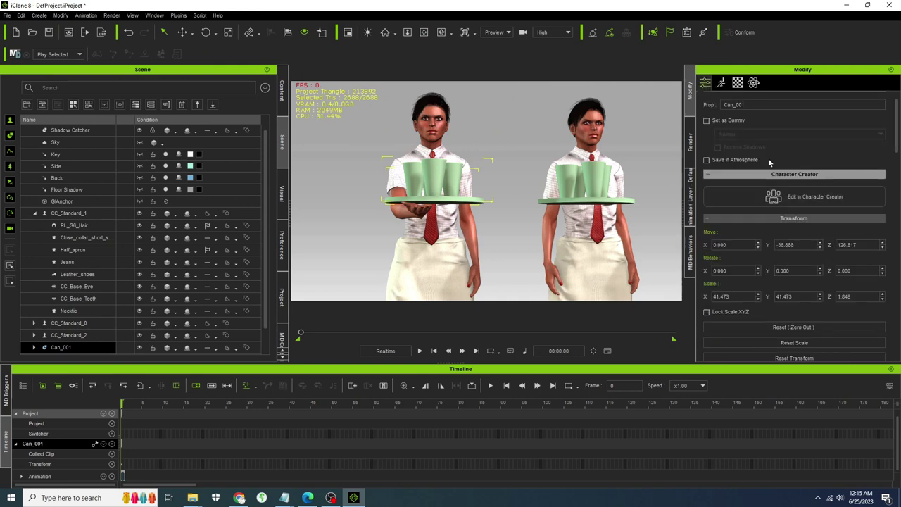
click(181, 33)
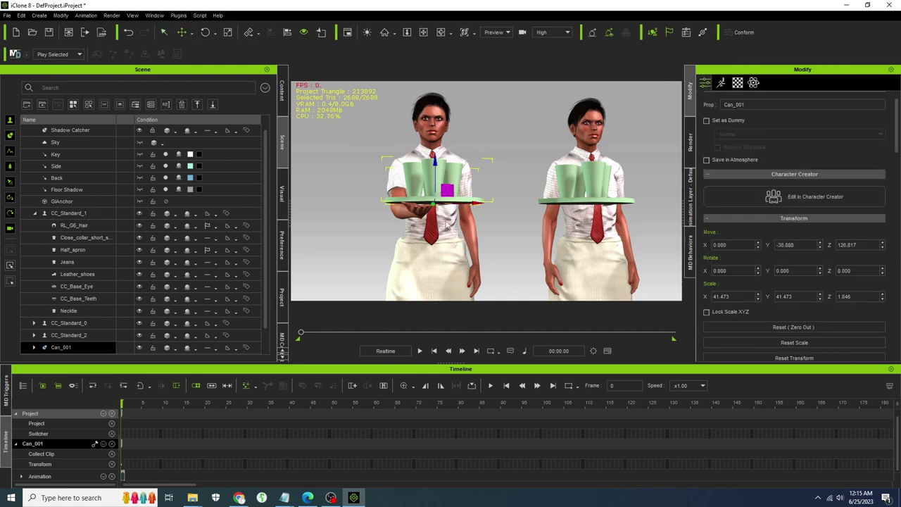
drag(477, 202, 463, 203)
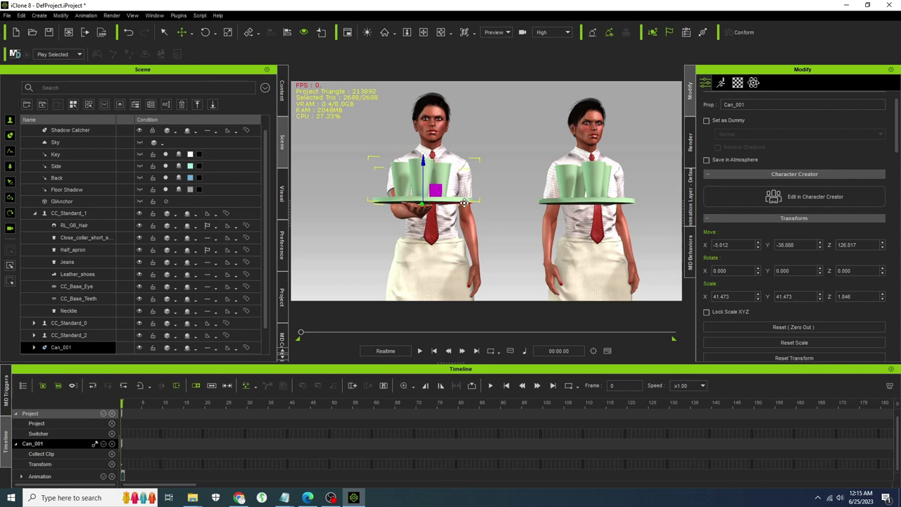
right_drag(376, 123, 471, 282)
scroll(421, 236, up, 5)
middle_drag(402, 246, 531, 207)
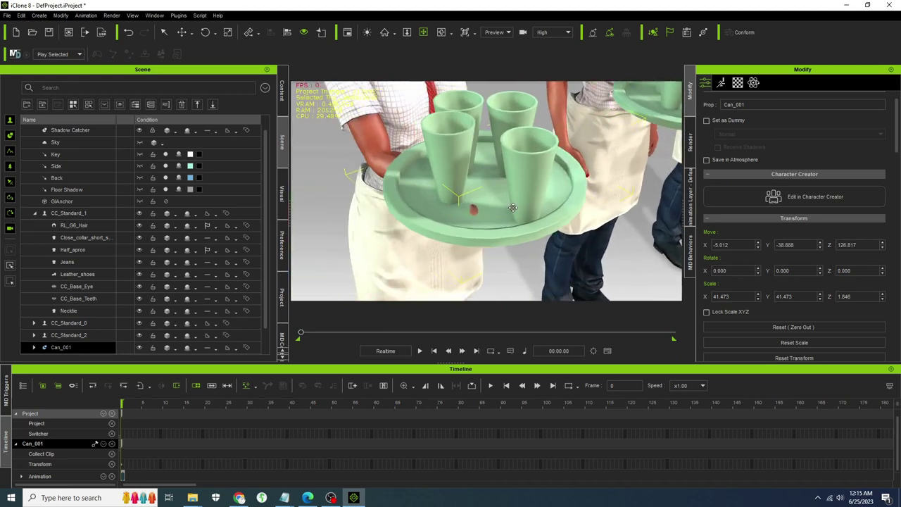
right_drag(532, 208, 530, 79)
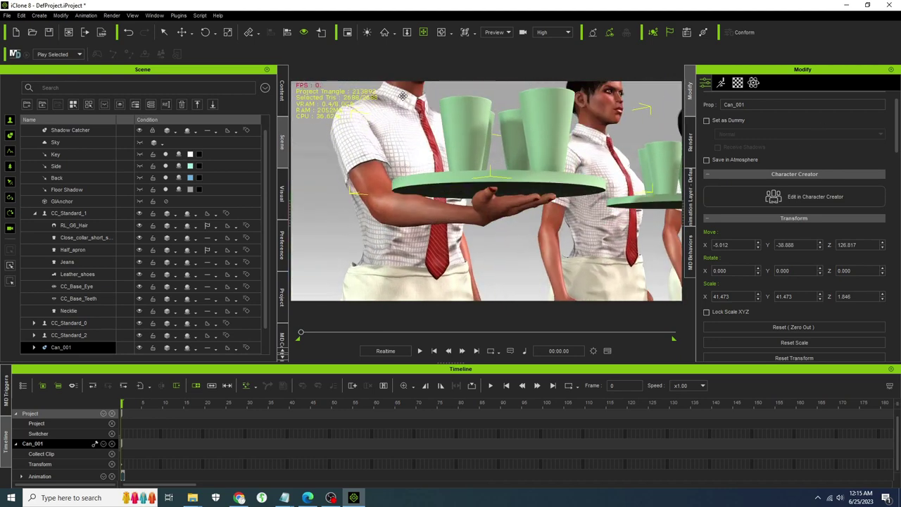
Step: Reopen CC_Standard_1's motion layer editing, select the right hand, and inspect its fit under the tray from several angles
click(407, 89)
click(723, 83)
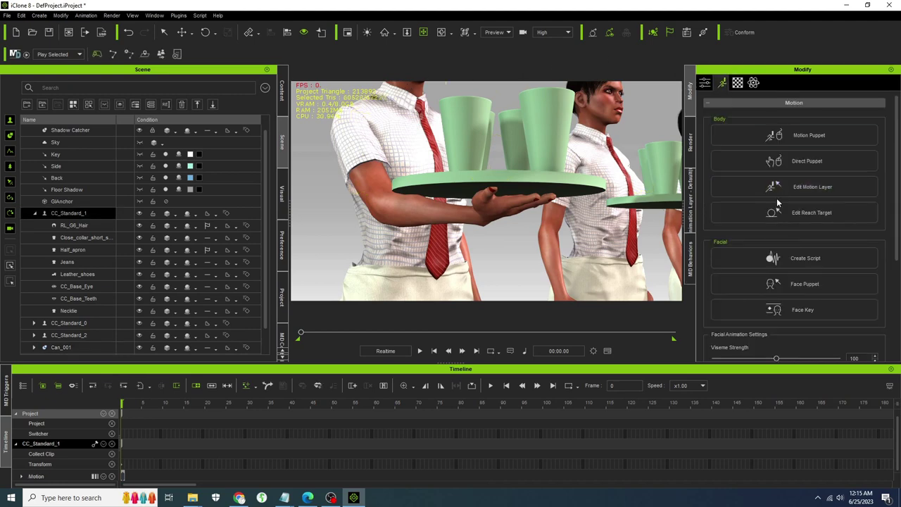
click(808, 189)
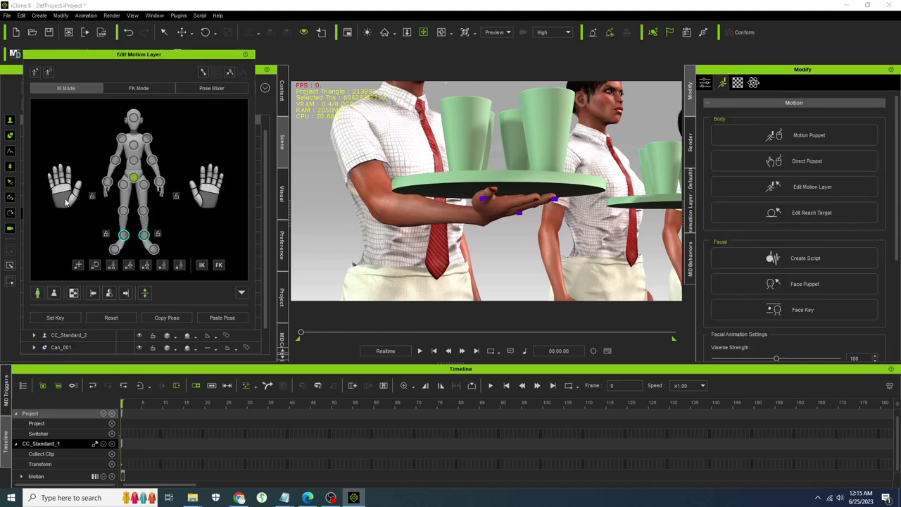
click(72, 201)
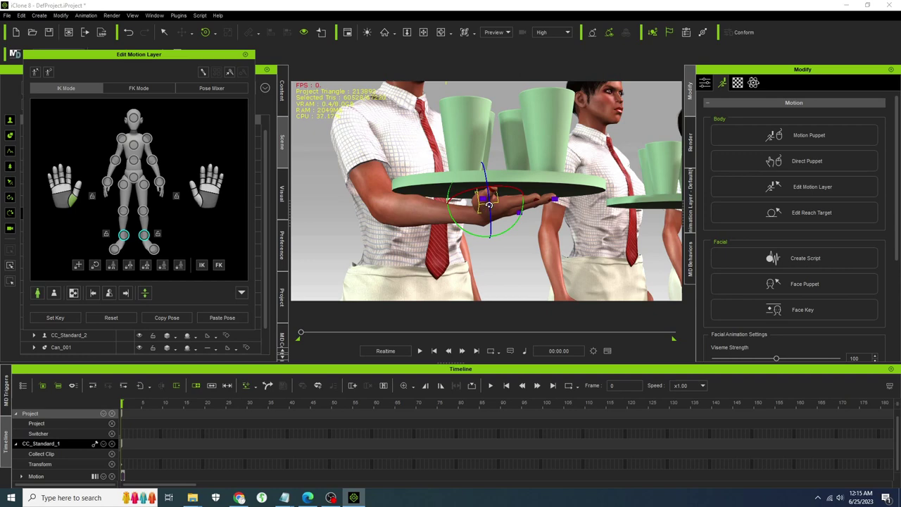
right_drag(491, 204, 483, 225)
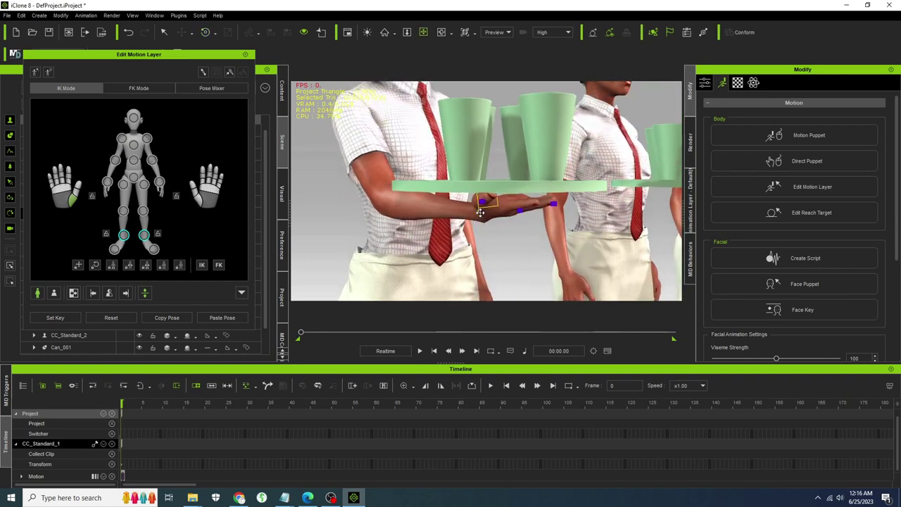
click(208, 32)
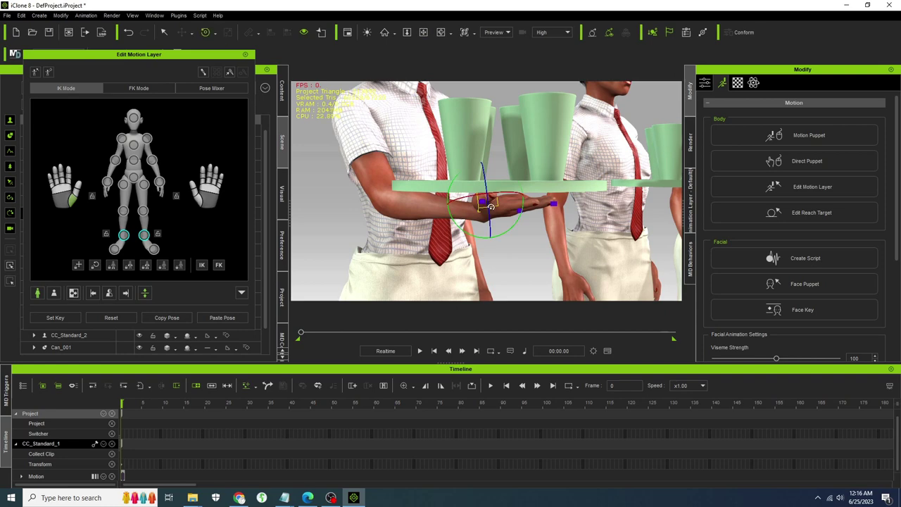
right_drag(490, 206, 485, 204)
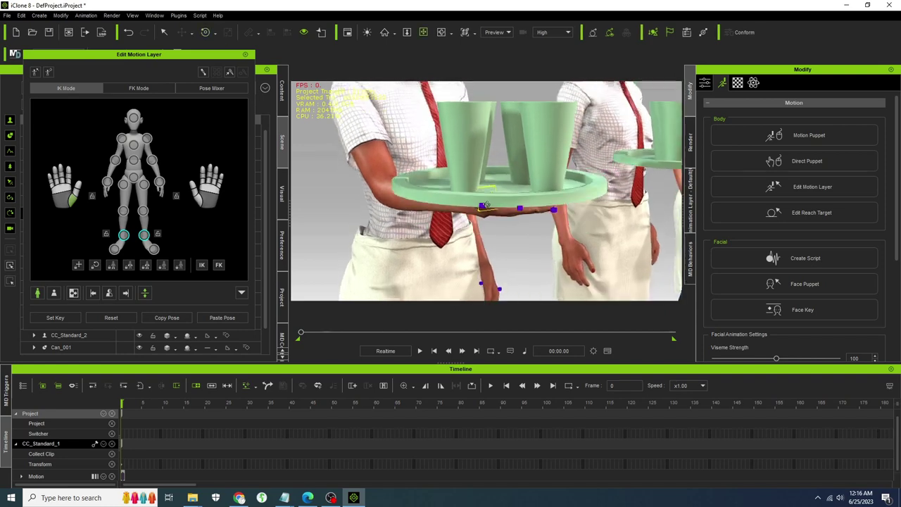
scroll(486, 205, down, 5)
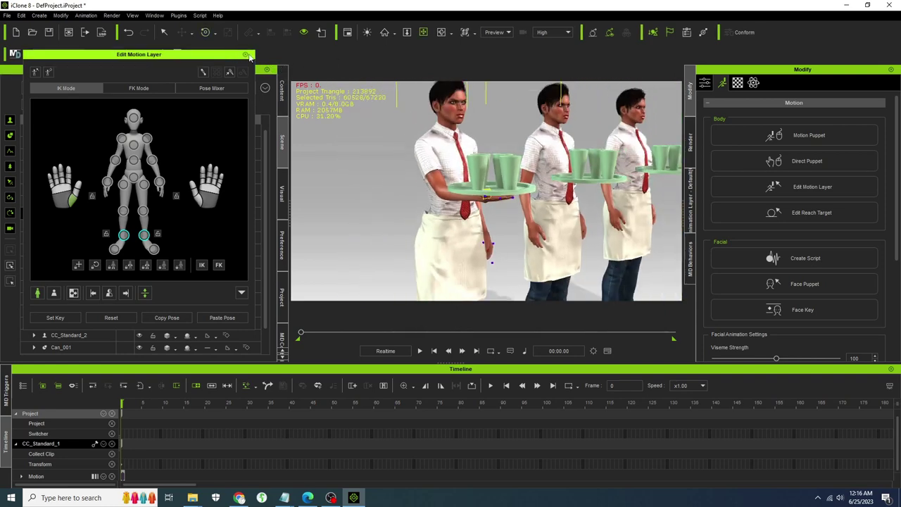
click(246, 55)
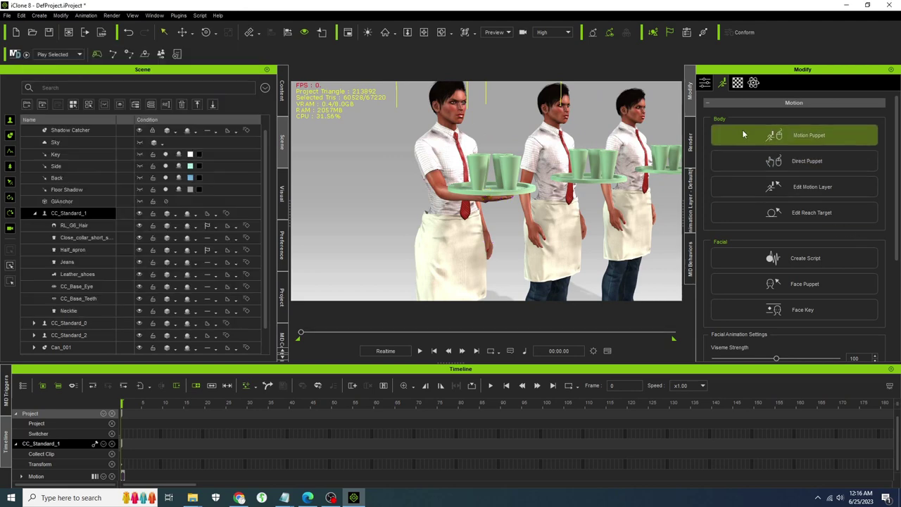
Step: Attach the Can_001 tray to the waiter's right hand bone, CC_Base_R_Hand
click(501, 198)
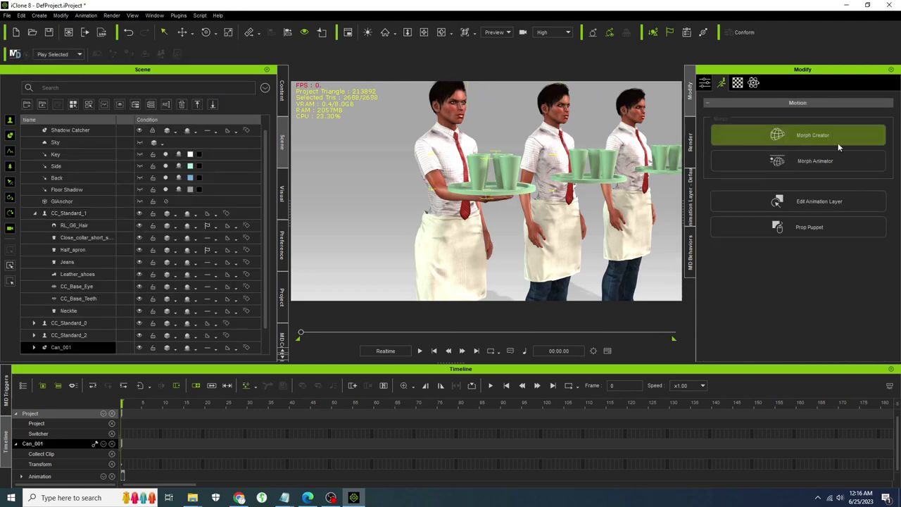
click(704, 83)
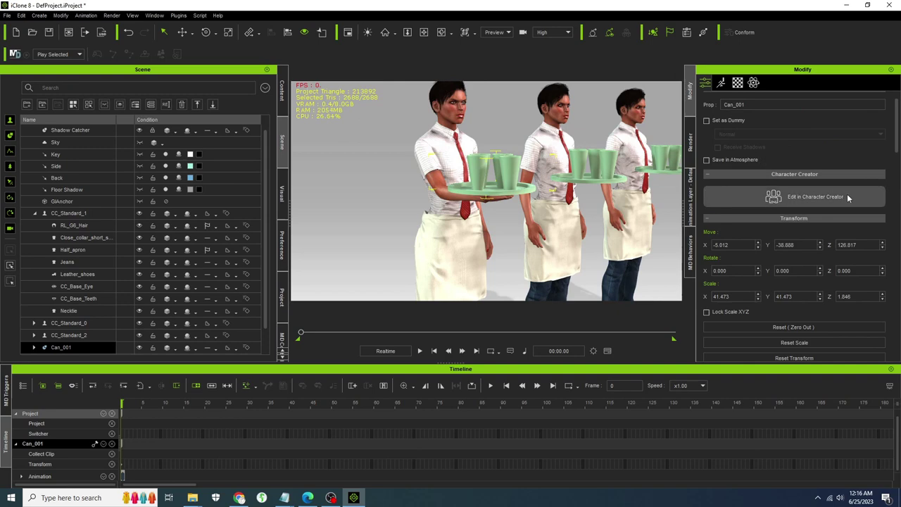
scroll(816, 205, down, 5)
scroll(812, 210, down, 3)
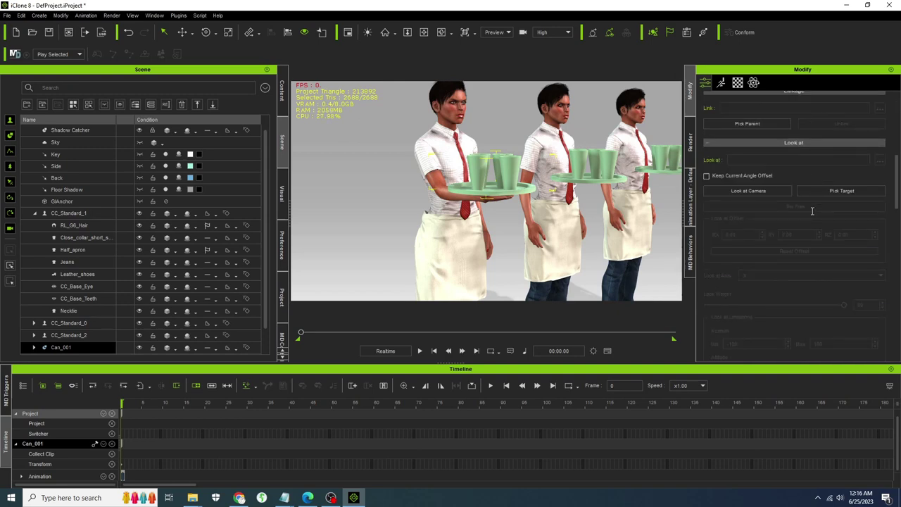
scroll(810, 215, down, 10)
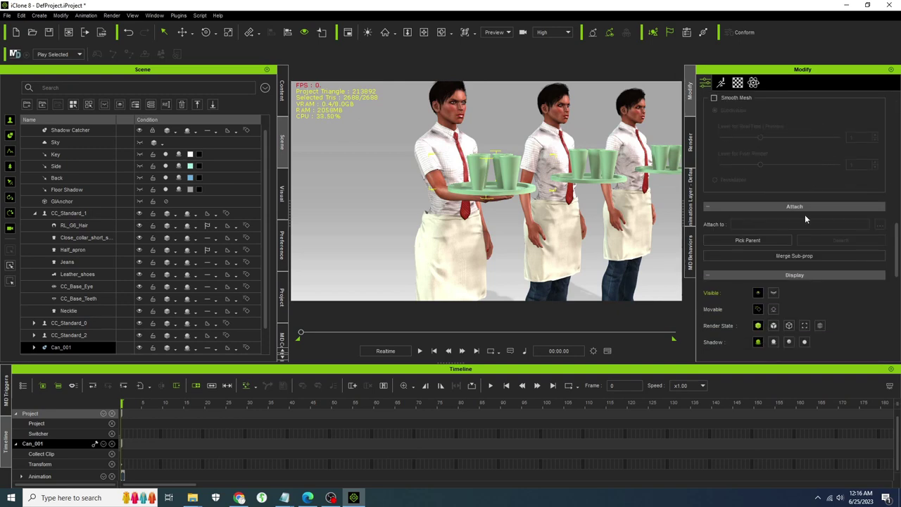
click(744, 240)
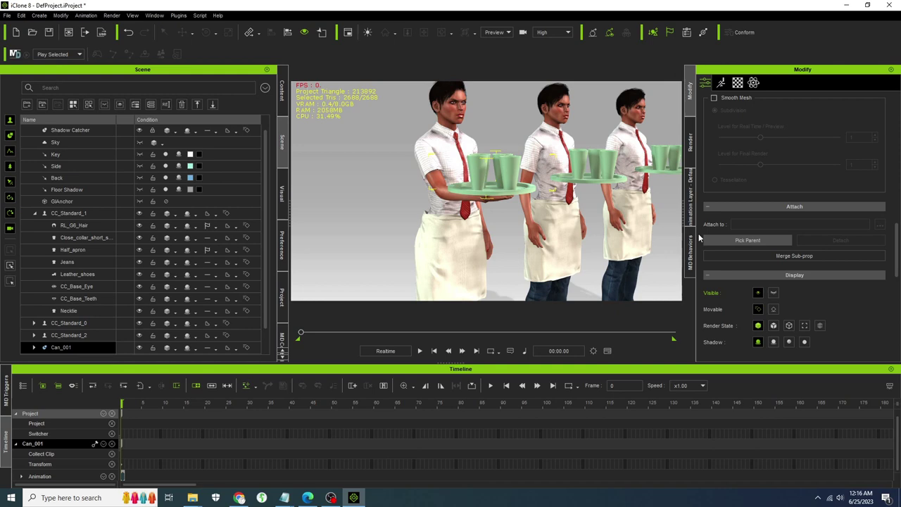
click(487, 199)
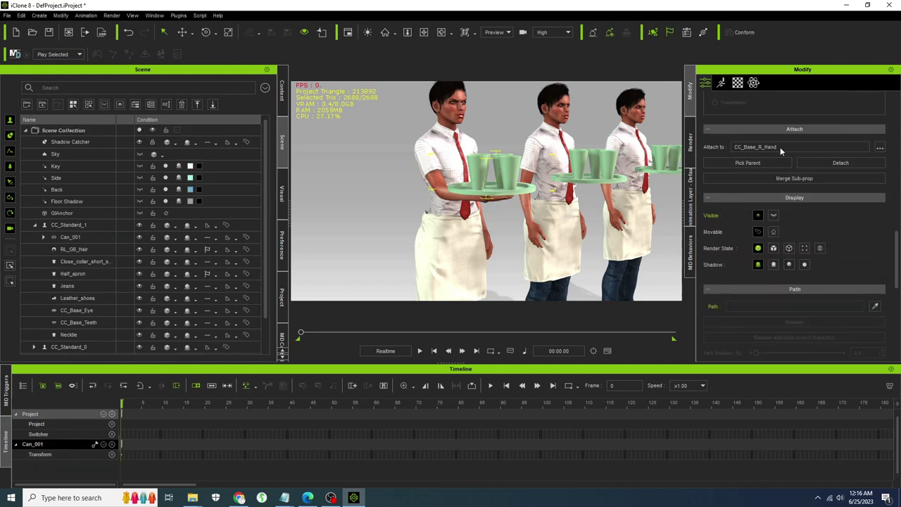
Step: Open Motion Puppet for CC_Standard_1 and choose the second 02_Basic female motion from the Move category
click(513, 164)
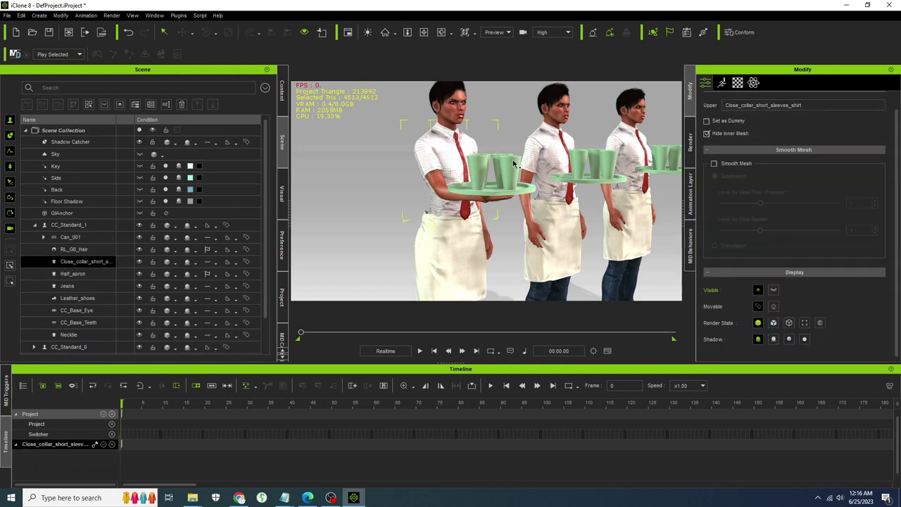
click(459, 118)
scroll(459, 118, down, 3)
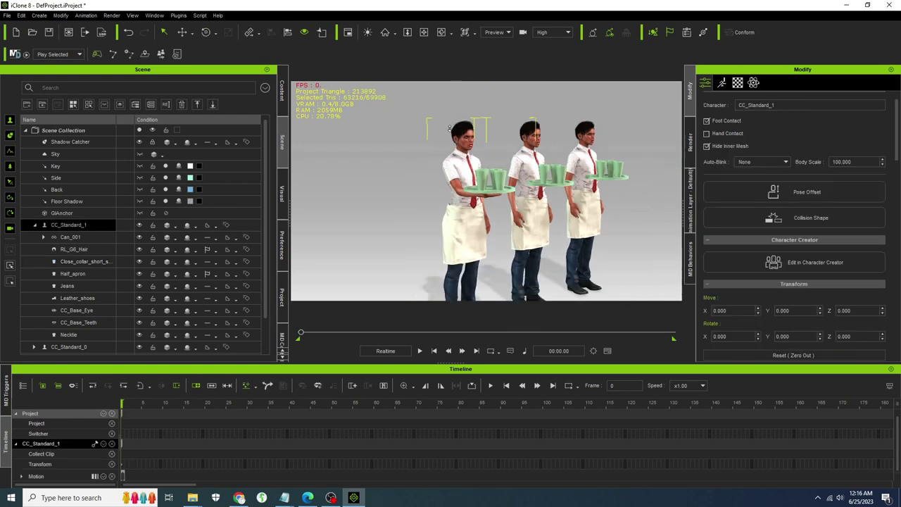
click(725, 84)
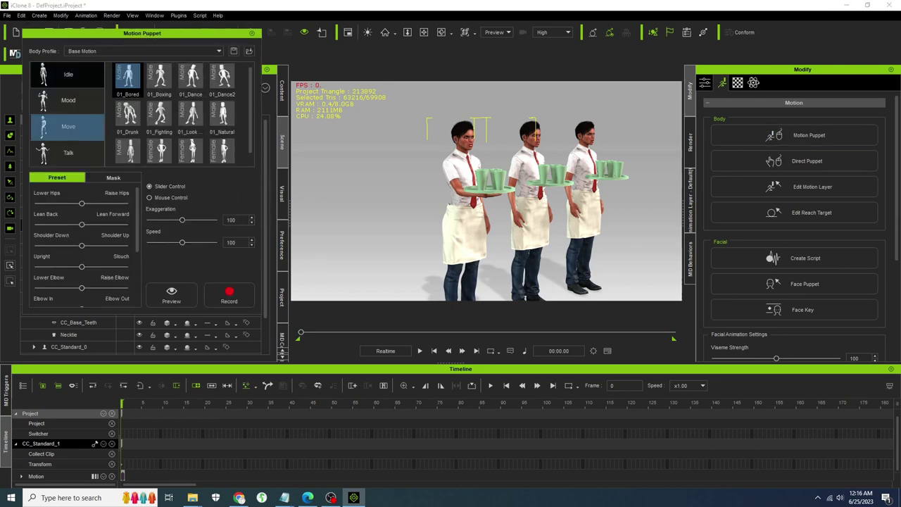
click(68, 127)
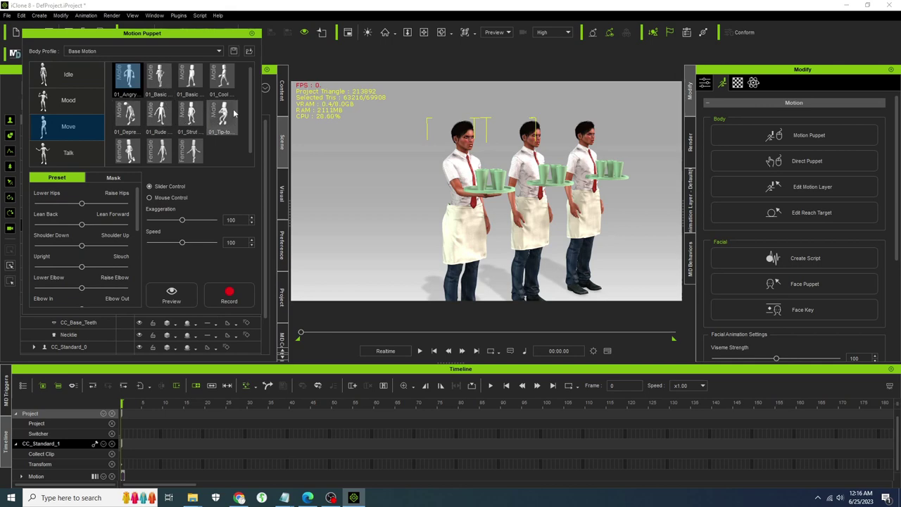
scroll(188, 123, down, 1)
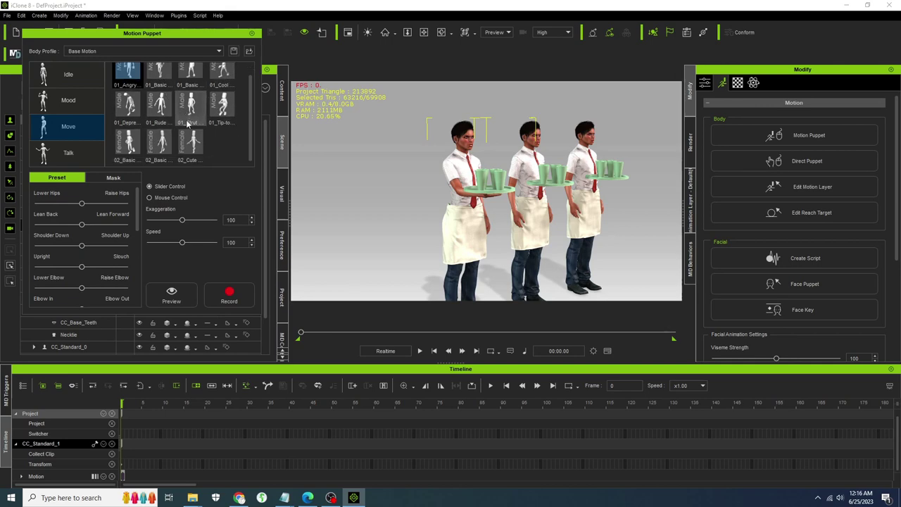
scroll(166, 139, up, 1)
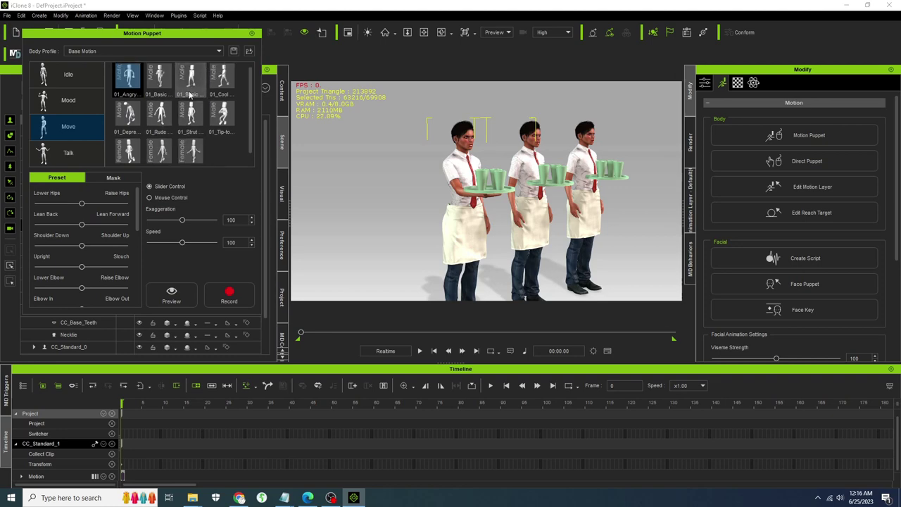
scroll(192, 95, down, 1)
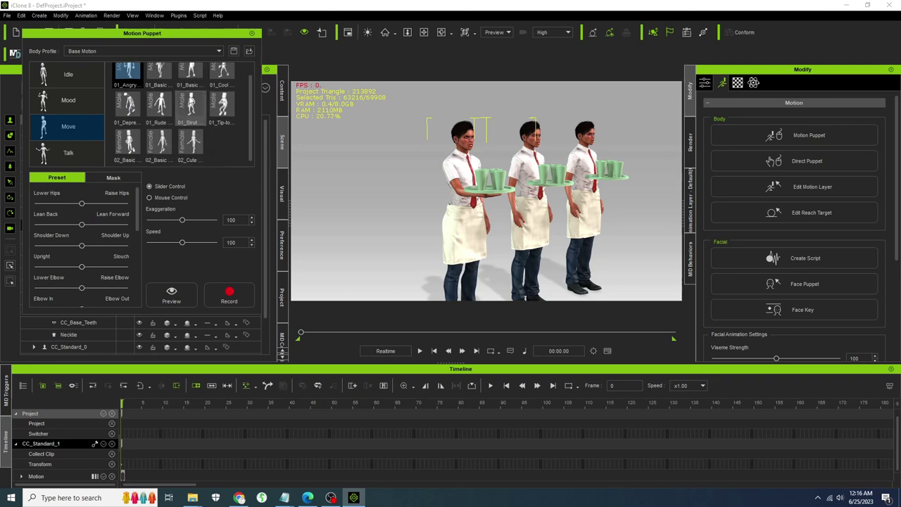
click(164, 141)
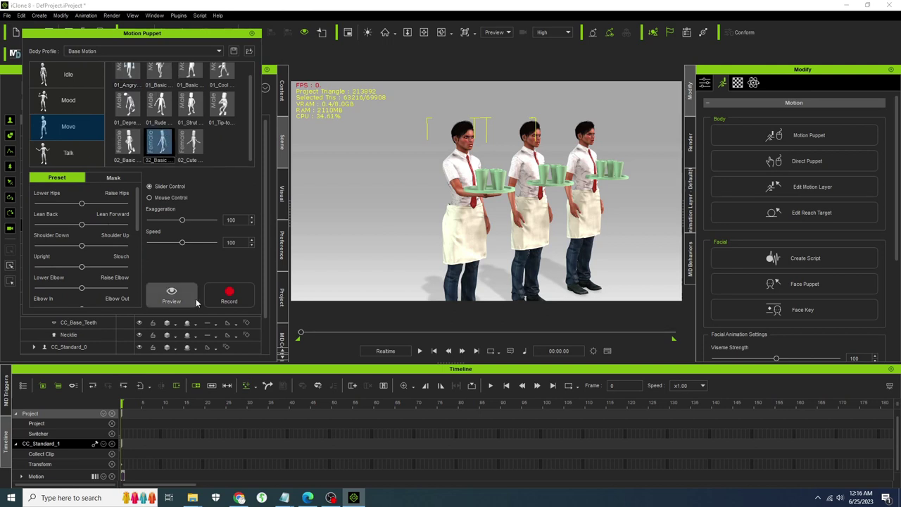
Step: Mask the right arm out of the puppet motion and preview the walk on the waiter
click(113, 179)
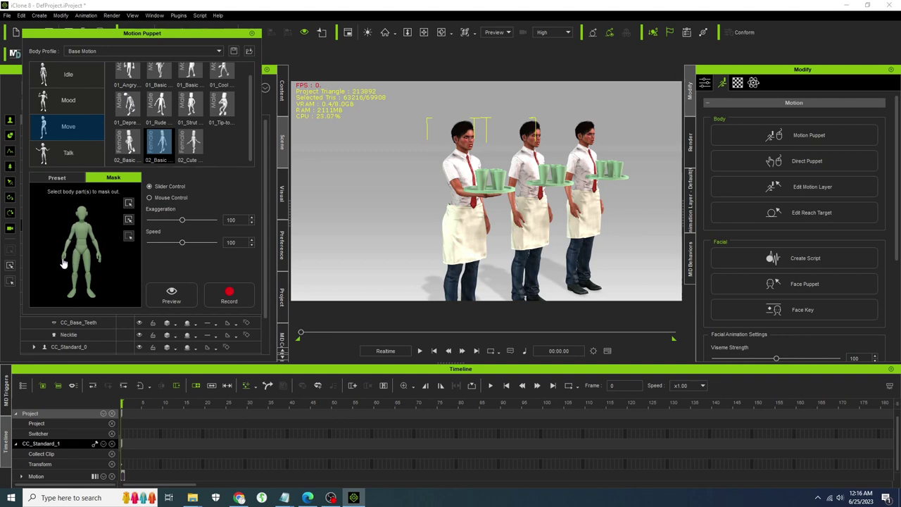
click(171, 294)
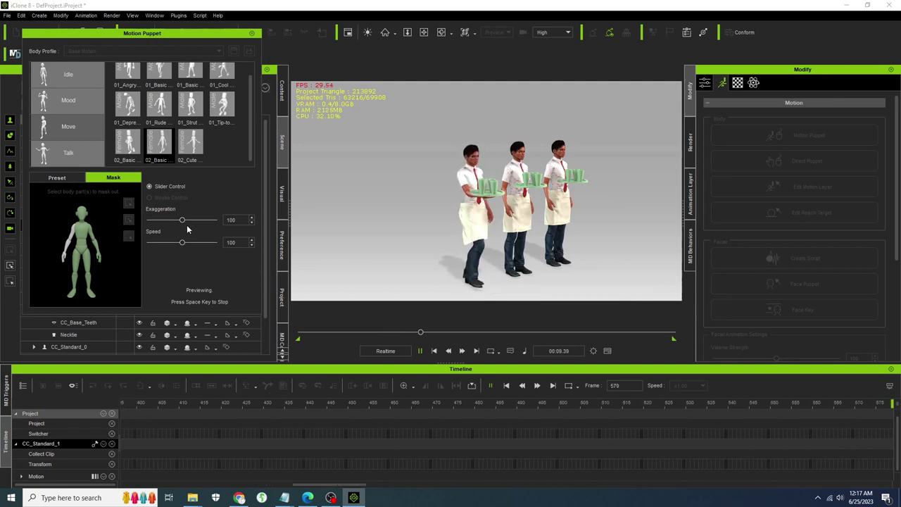
key(space)
Step: Record the masked walk motion onto CC_Standard_1 up to about frame 453 and close Motion Puppet
click(230, 293)
key(space)
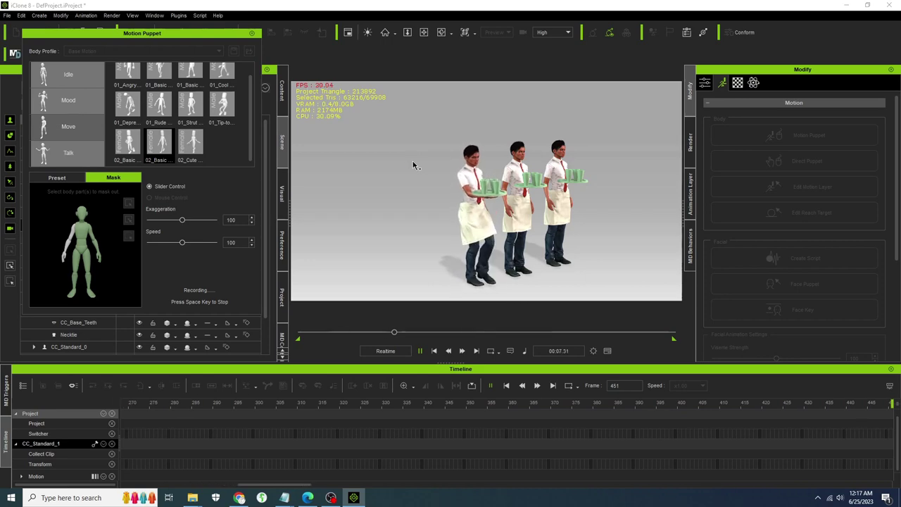
key(space)
click(252, 33)
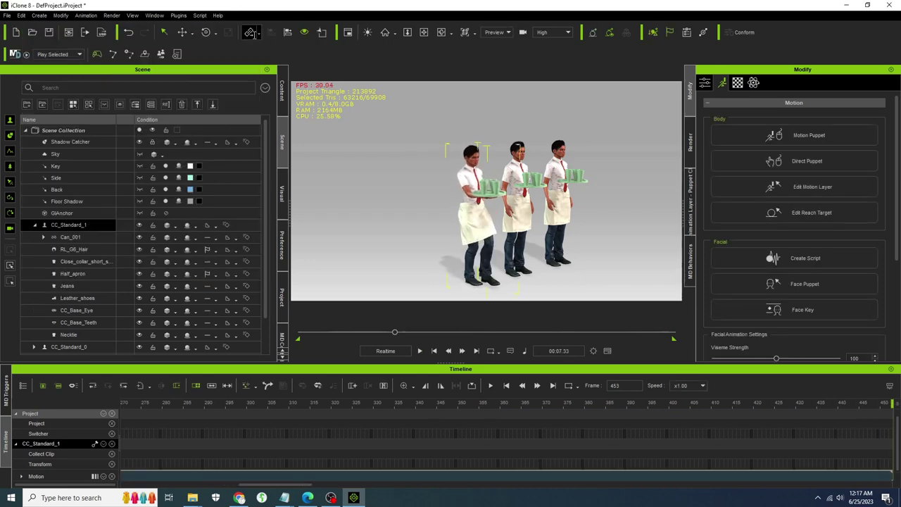
Step: Key CC_Standard_1's transform at frame 323 by moving the waiter forward ahead of the other two, and play the animation from the start
right_drag(605, 198, 522, 263)
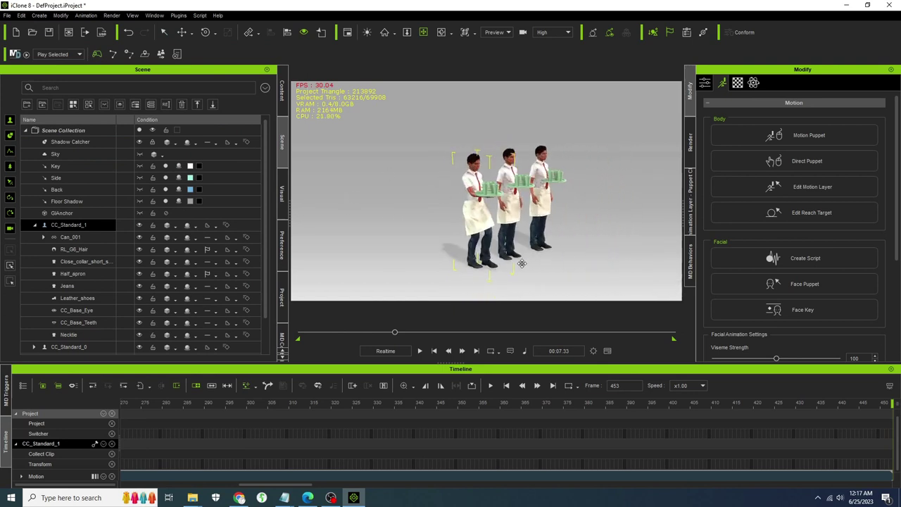
scroll(485, 246, up, 2)
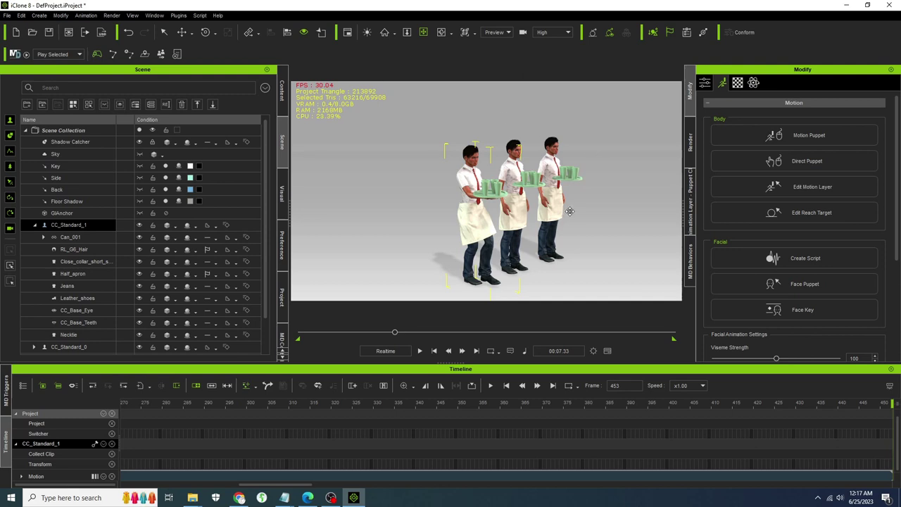
right_drag(497, 197, 353, 186)
drag(481, 172, 385, 158)
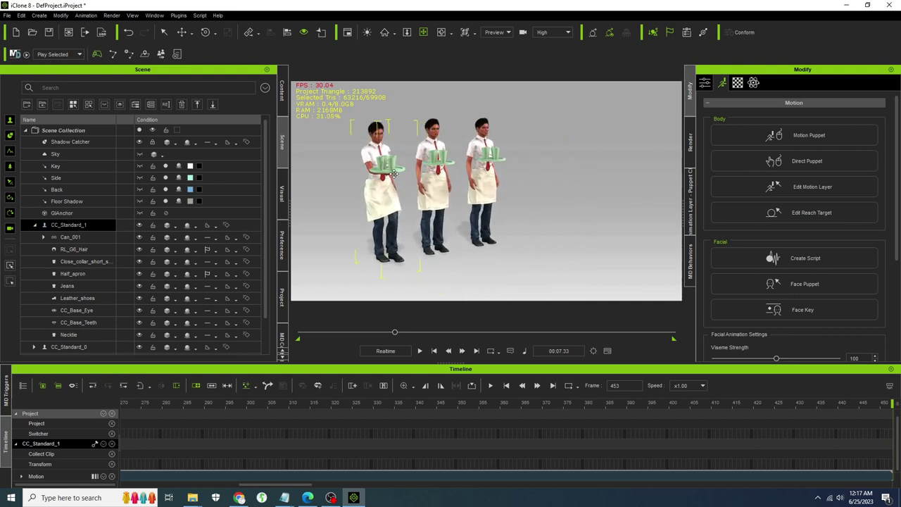
right_drag(401, 185, 405, 191)
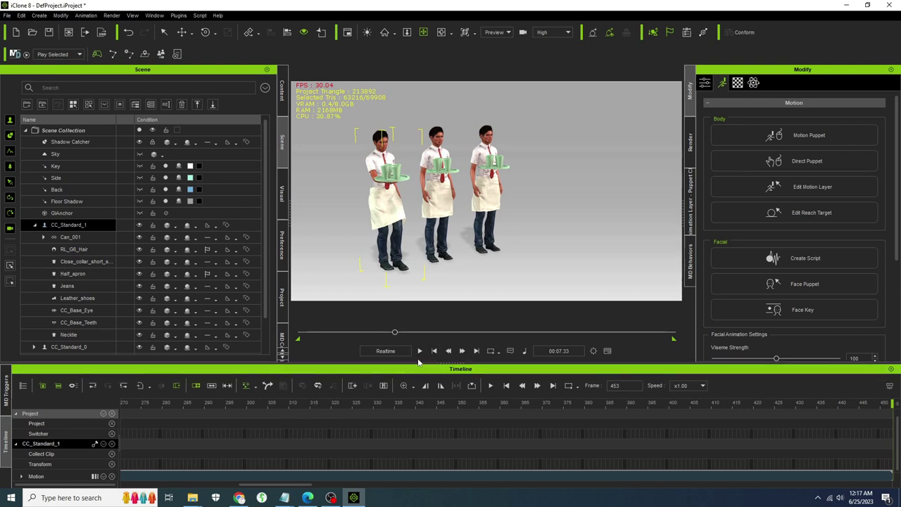
click(433, 351)
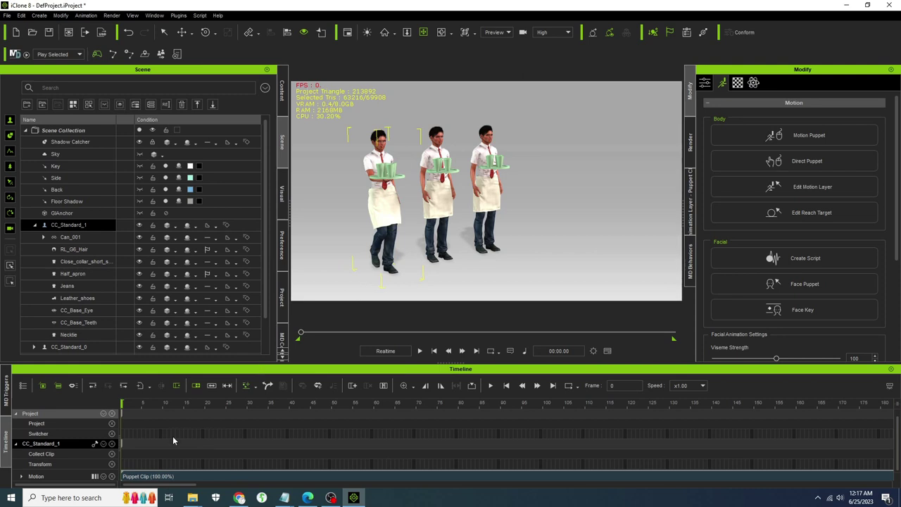
click(123, 465)
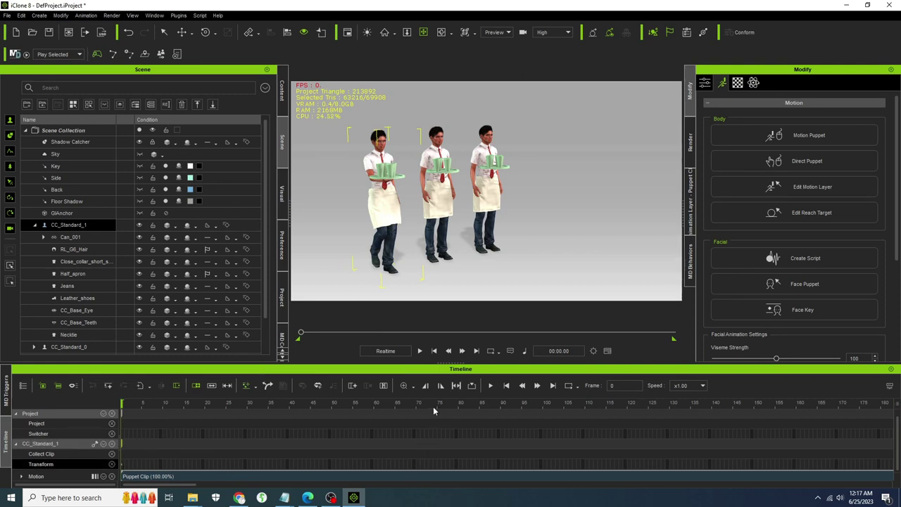
drag(302, 332, 372, 333)
scroll(347, 454, down, 5)
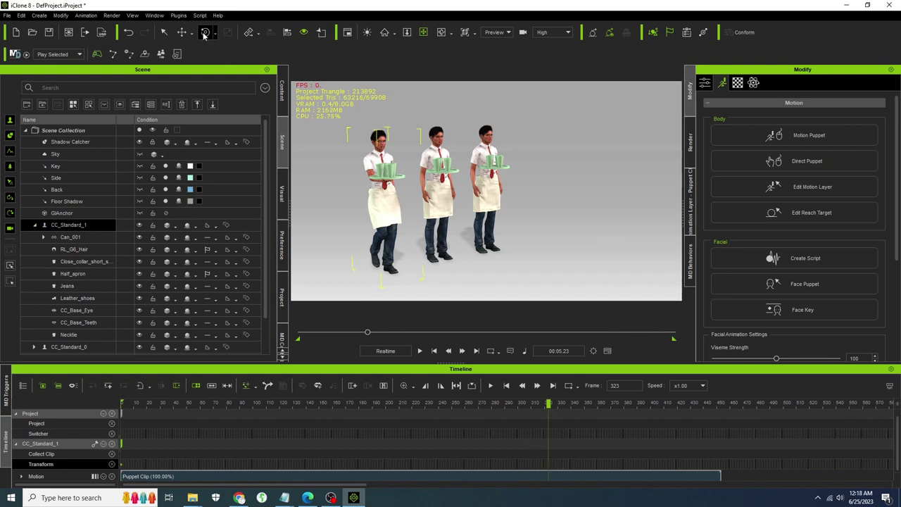
click(181, 32)
drag(368, 264, 501, 327)
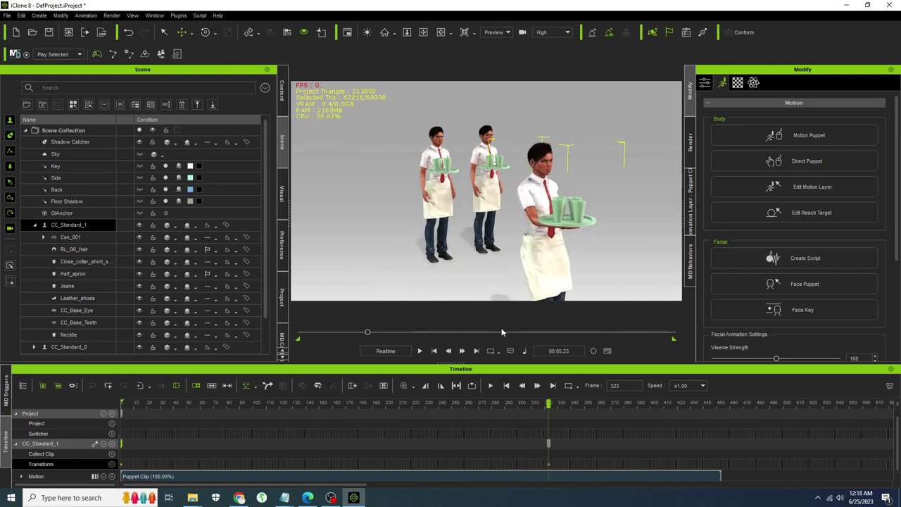
click(432, 350)
click(419, 351)
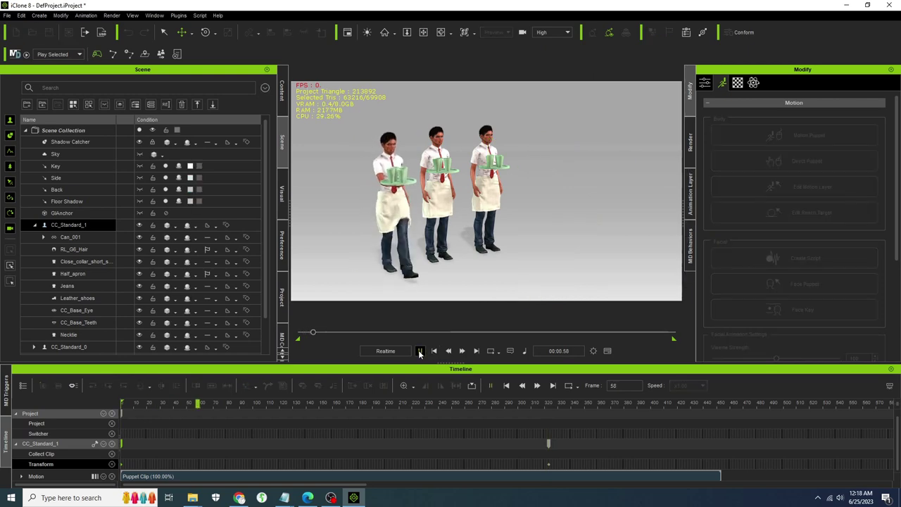
Step: Apply the Linear transition curve to CC_Standard_1's transform key at frame 323 and play the walk back
click(420, 353)
drag(553, 465, 534, 462)
right_click(549, 466)
click(579, 434)
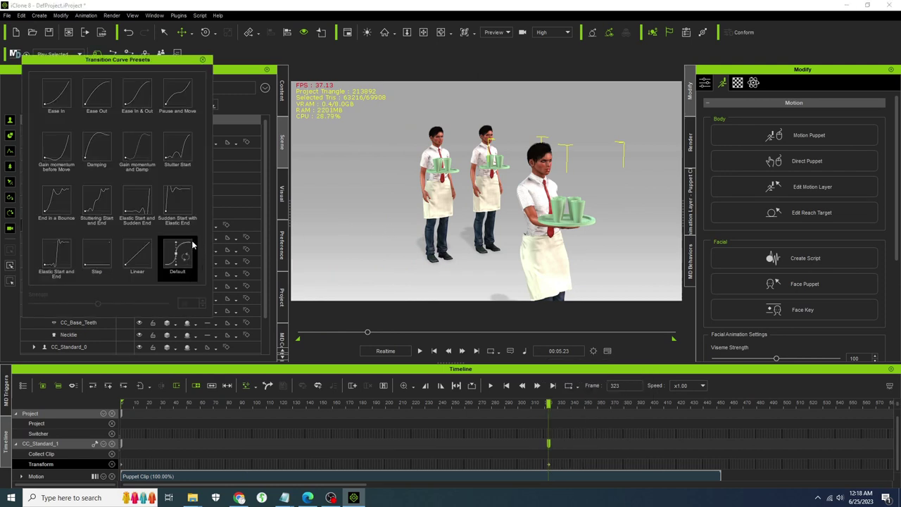
click(137, 254)
key(space)
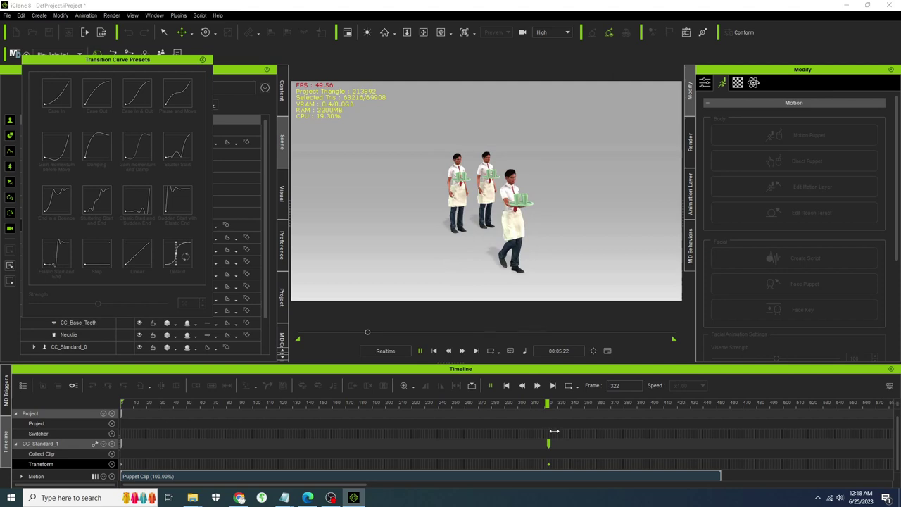
key(space)
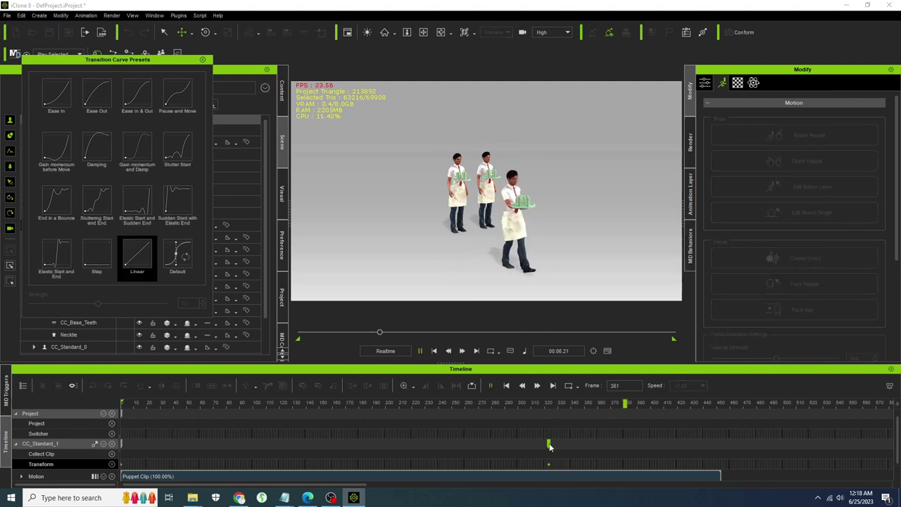
Step: At the frame 323 transform key, move CC_Standard_1 further forward and play the animation from the start
click(549, 446)
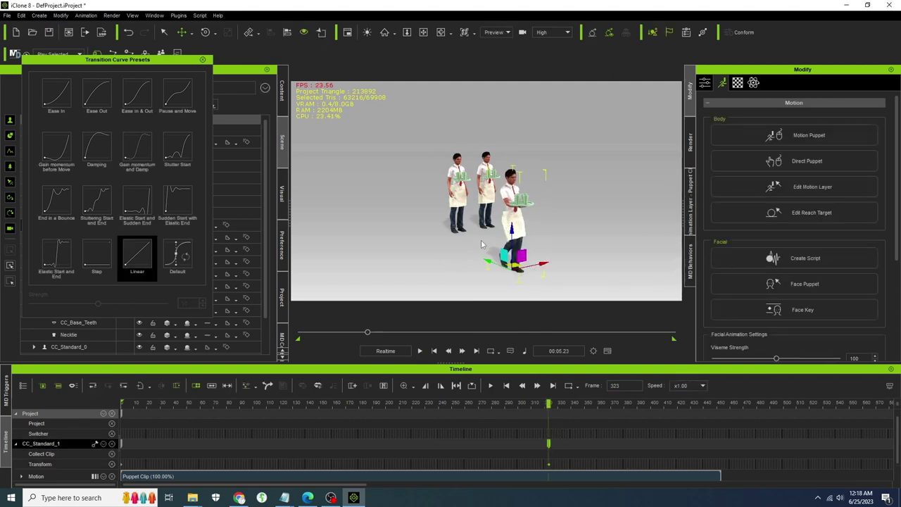
drag(486, 261, 613, 304)
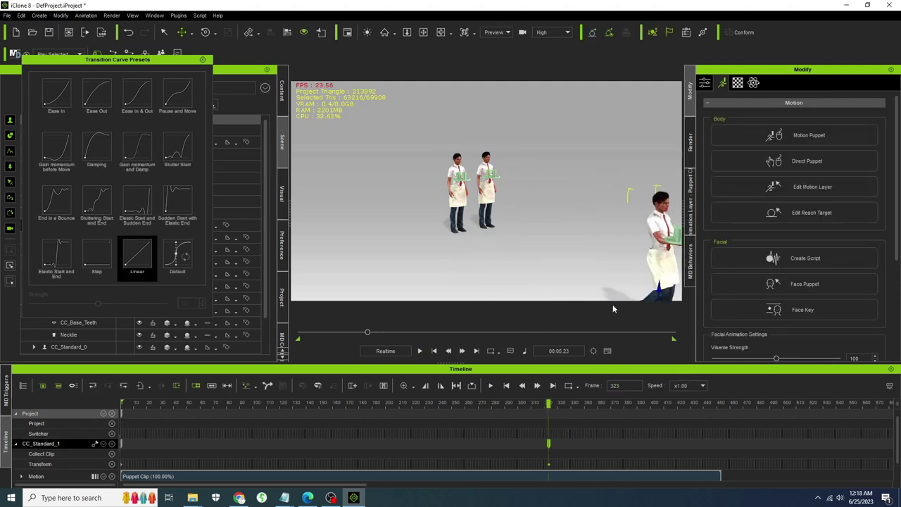
click(436, 350)
click(419, 351)
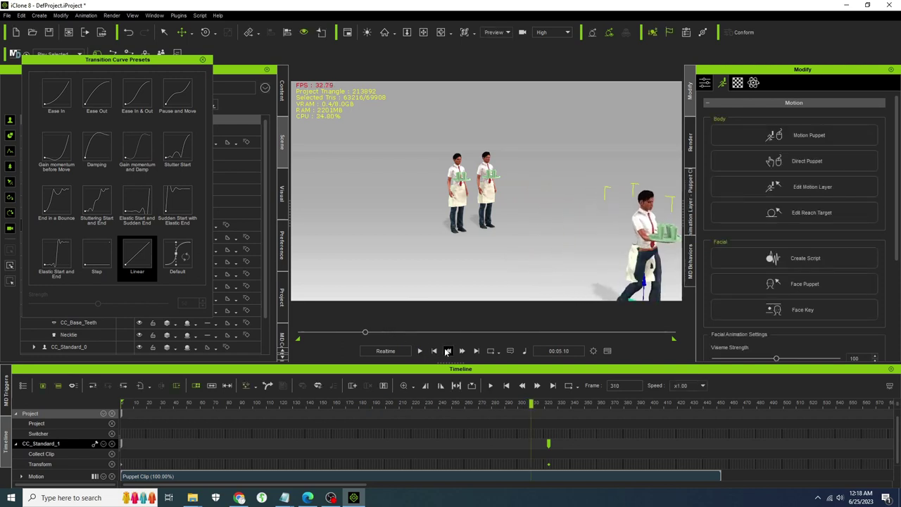
Step: Replay the lengthened walk from the first frame with a closer view and close the transition curve presets
click(435, 351)
scroll(392, 165, up, 5)
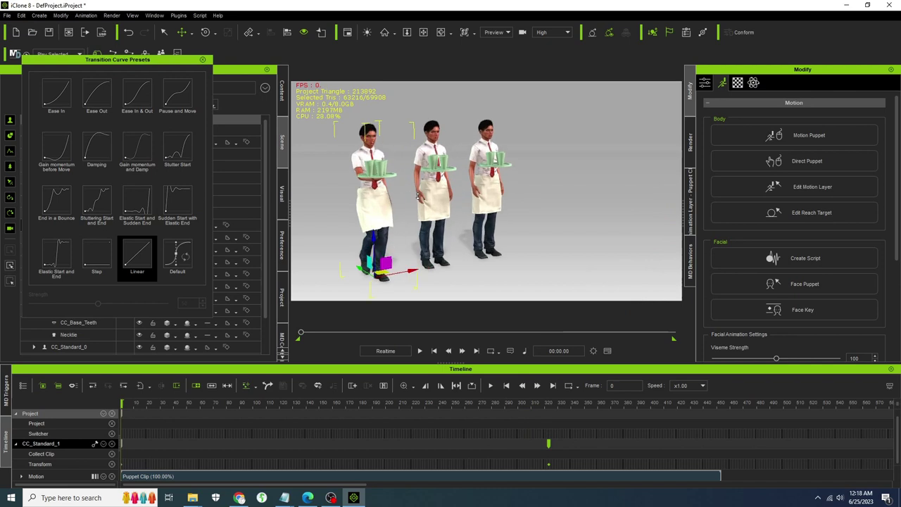
middle_drag(375, 200, 381, 237)
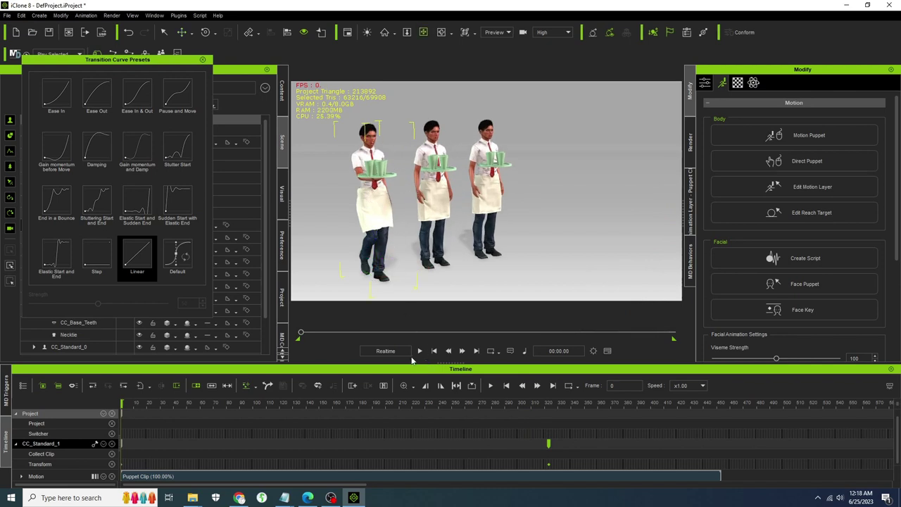
click(420, 351)
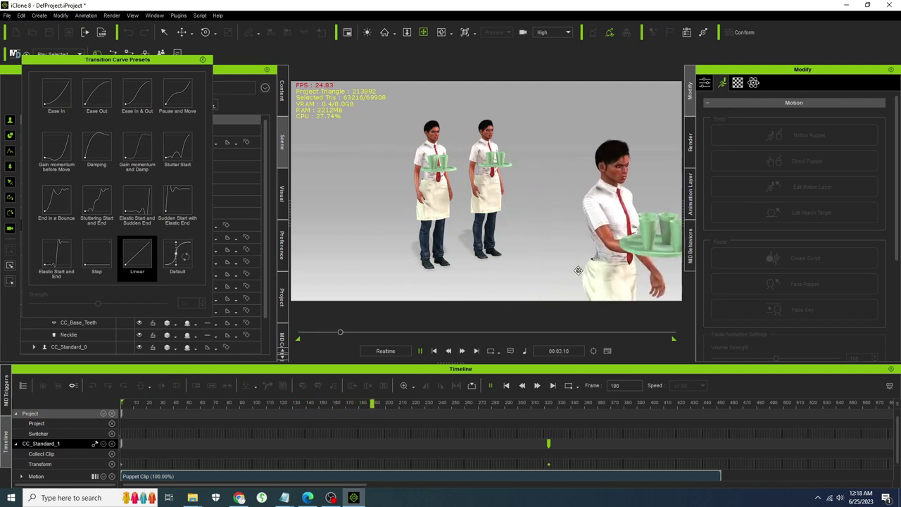
key(ctrl+space)
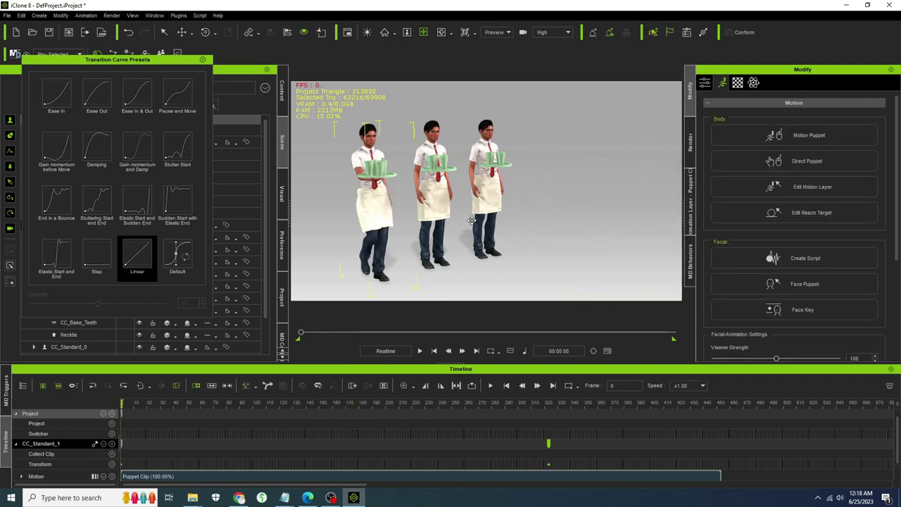
click(203, 61)
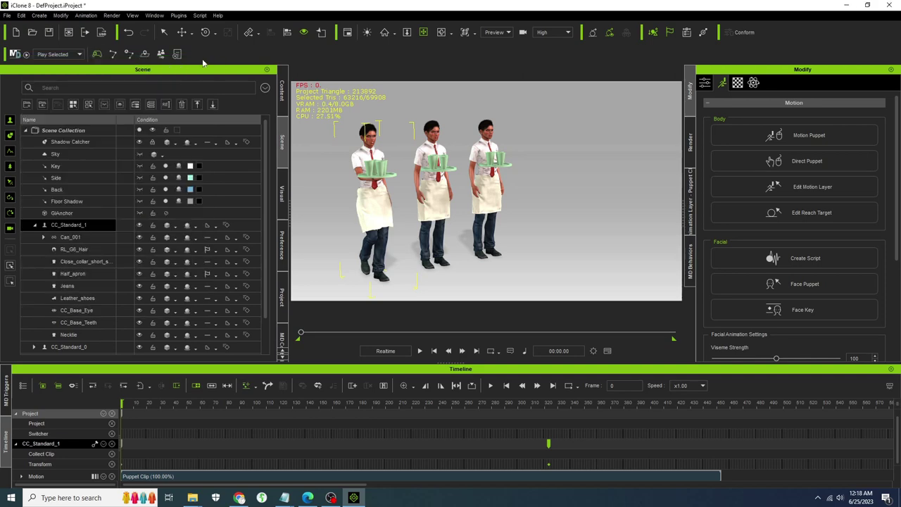
click(434, 194)
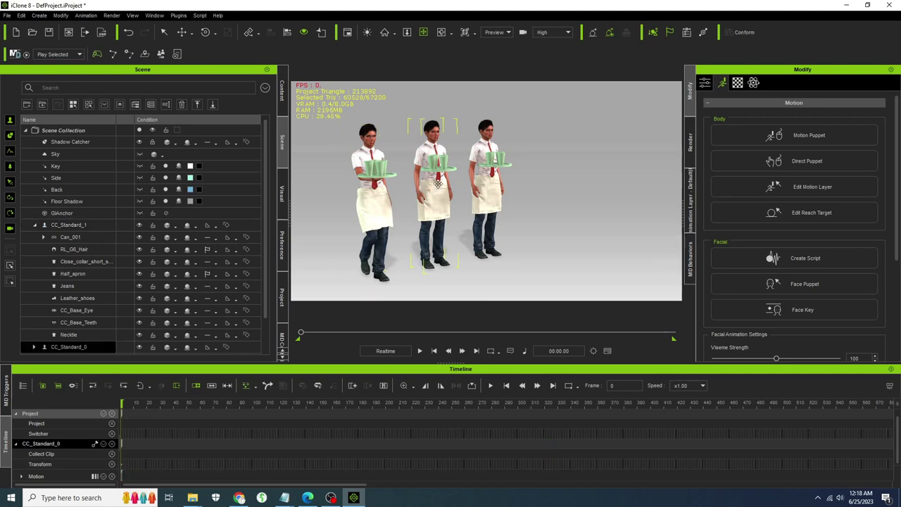
right_click(56, 189)
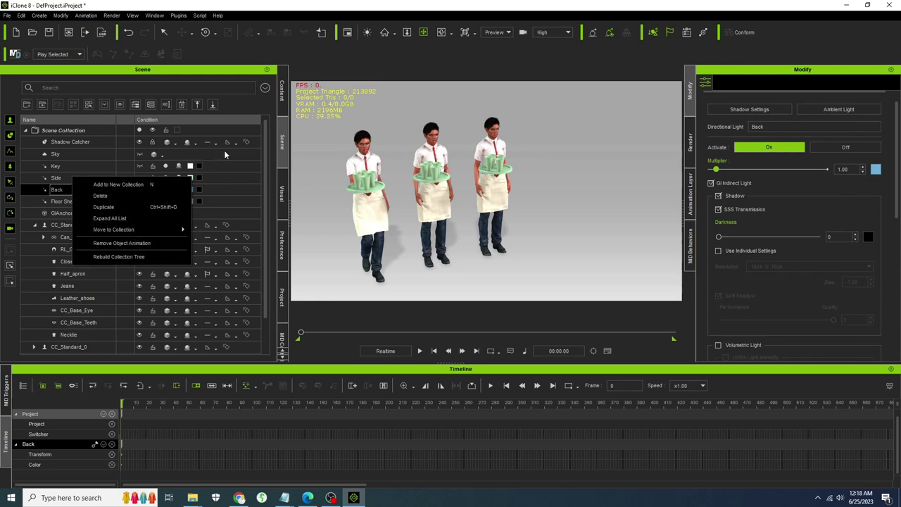
click(282, 341)
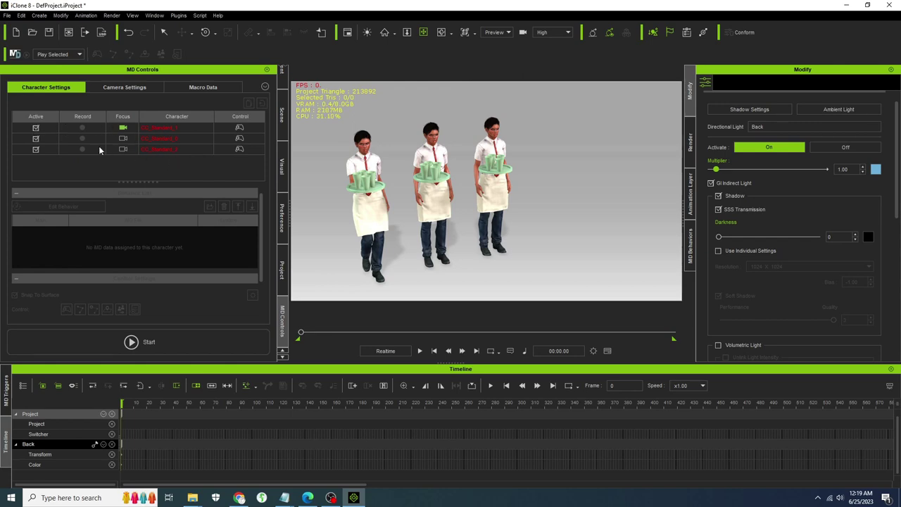
click(282, 114)
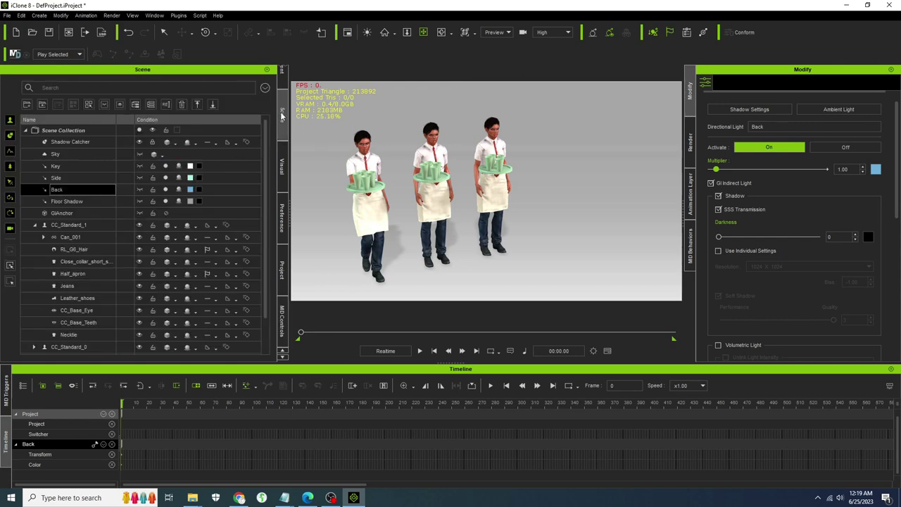
Step: Rename the characters CC_Standard_1, CC_Standard_0 and CC_Standard_2 as Gal1, Gal2 and Gal3
click(34, 225)
click(65, 225)
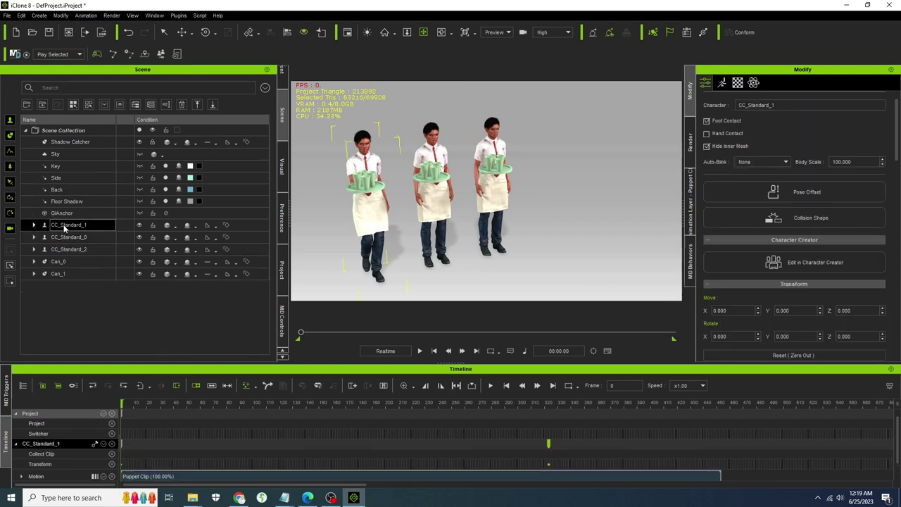
double_click(64, 226)
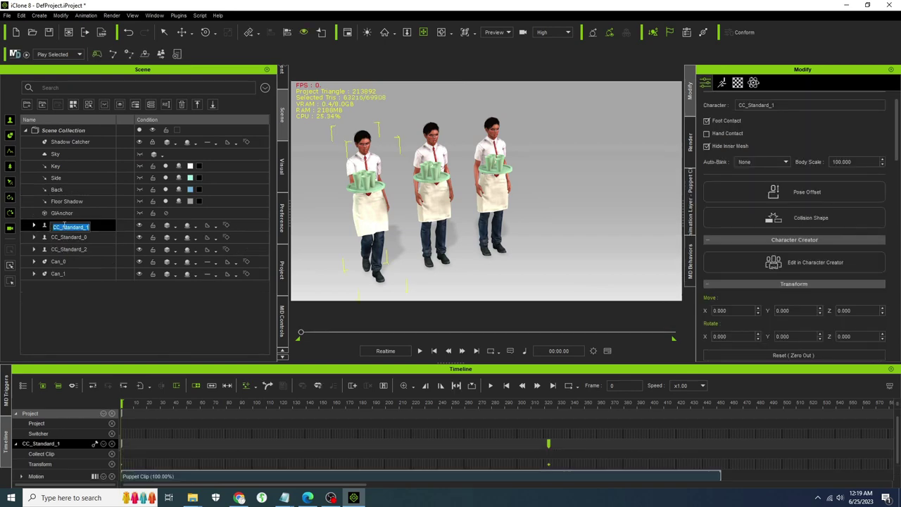
text(Gal1)
key(Return)
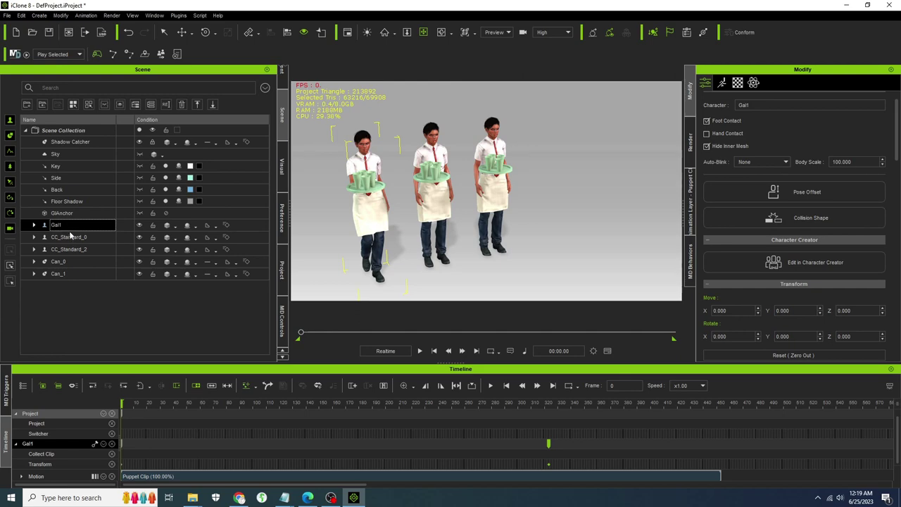
double_click(70, 237)
text(Gal2)
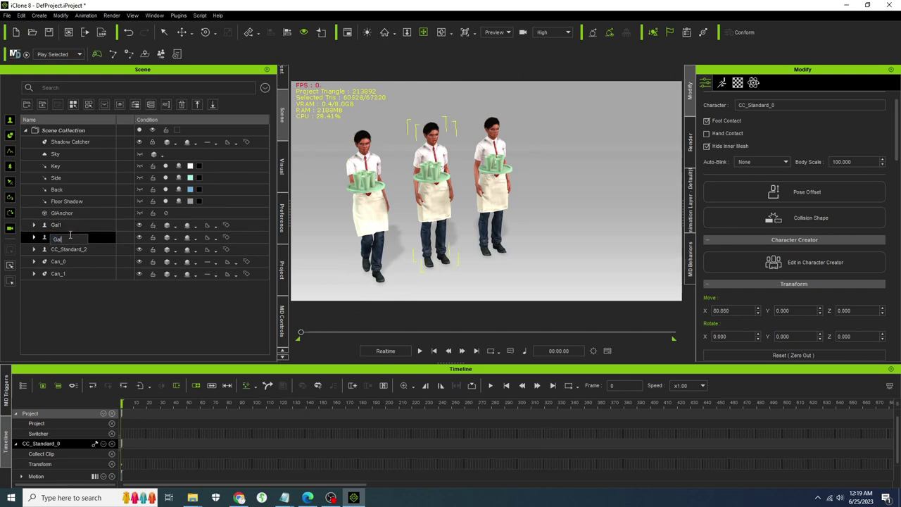
key(Return)
double_click(68, 248)
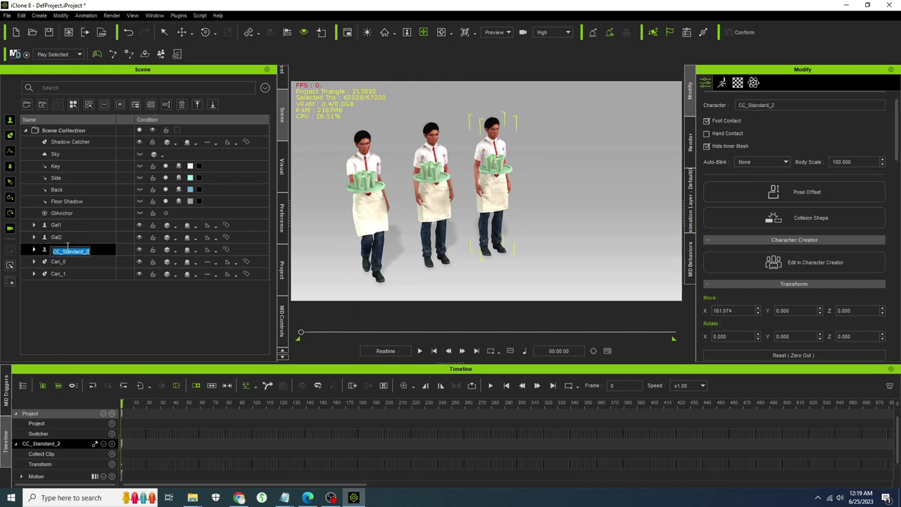
text(Gal3)
key(Return)
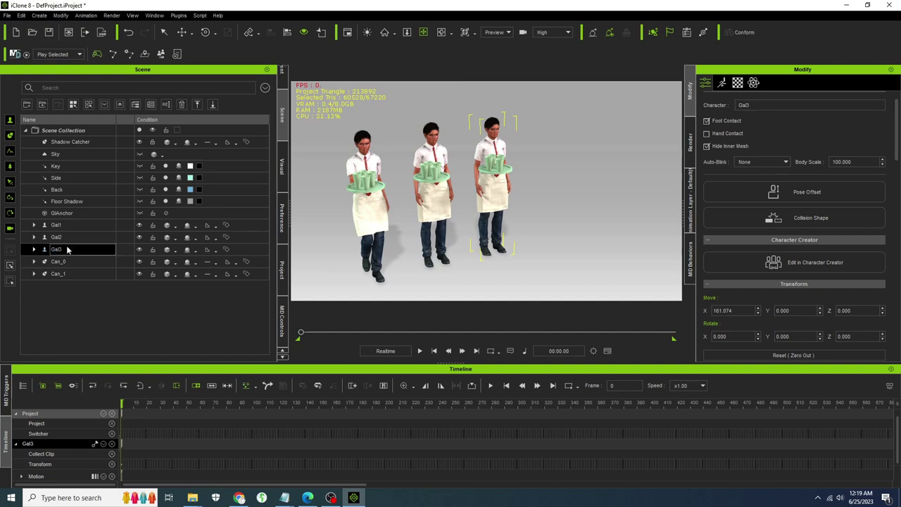
Step: In the Motion Director character settings, deactivate Gal1 and Gal3 and set Gal2 as the focused and recorded character
click(424, 147)
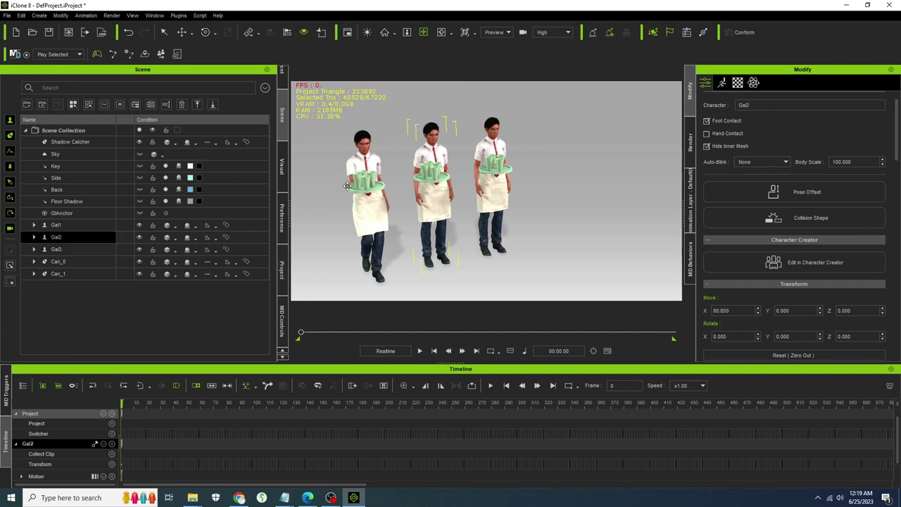
click(282, 322)
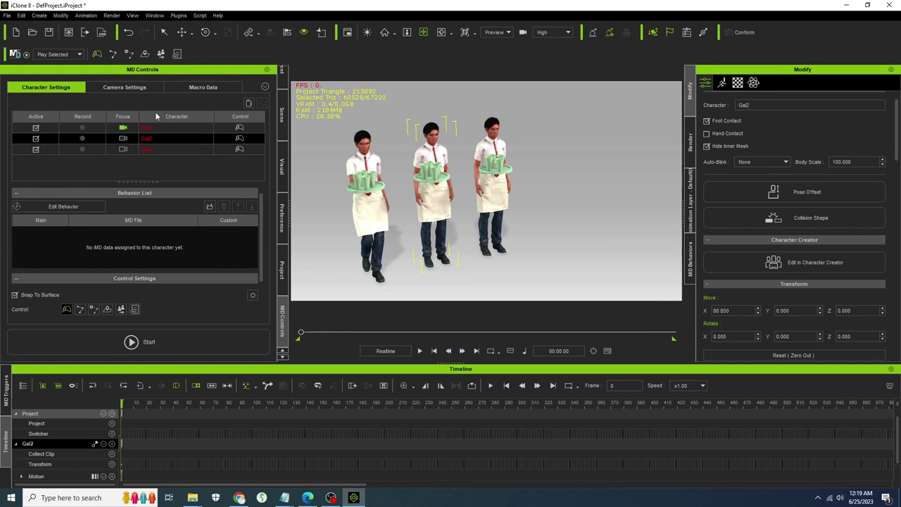
click(36, 128)
click(39, 150)
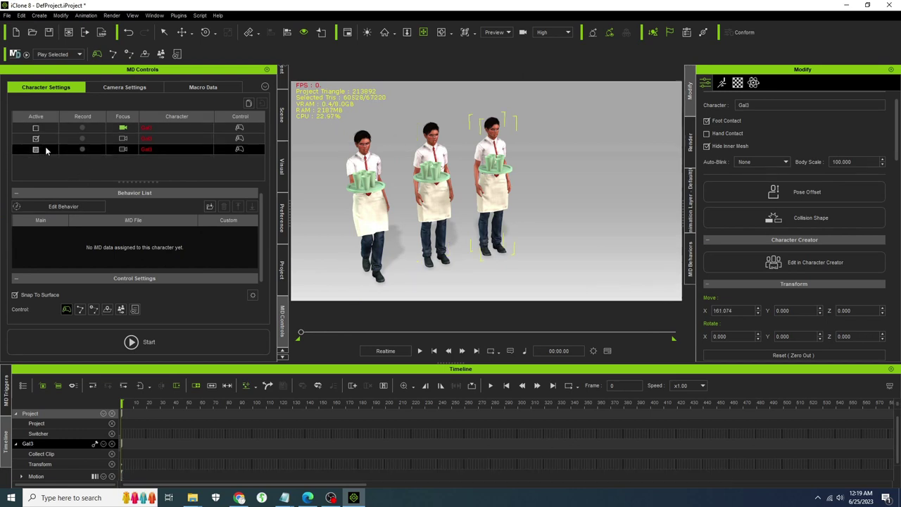
click(120, 140)
click(82, 139)
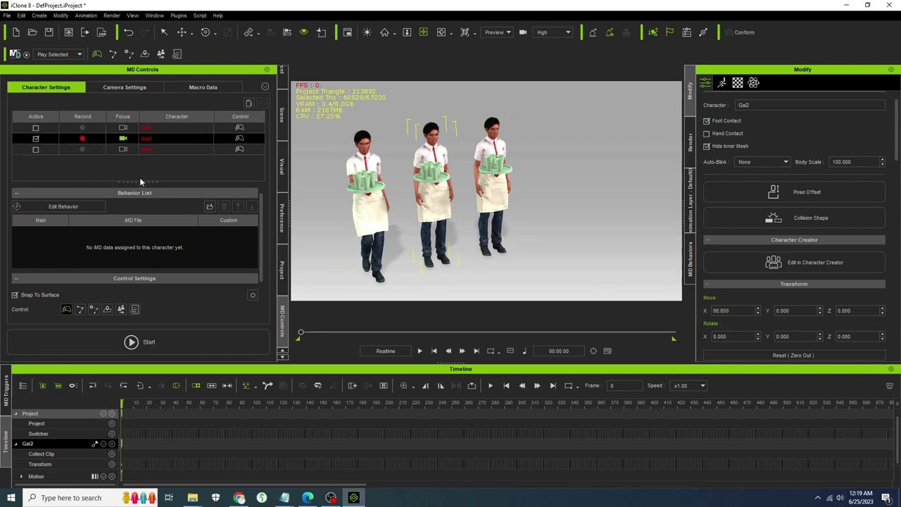
Step: Turn the view behind the waiters, start Motion Director for Gal2 and load the default female motion data
right_drag(365, 119, 682, 126)
right_drag(380, 168, 565, 249)
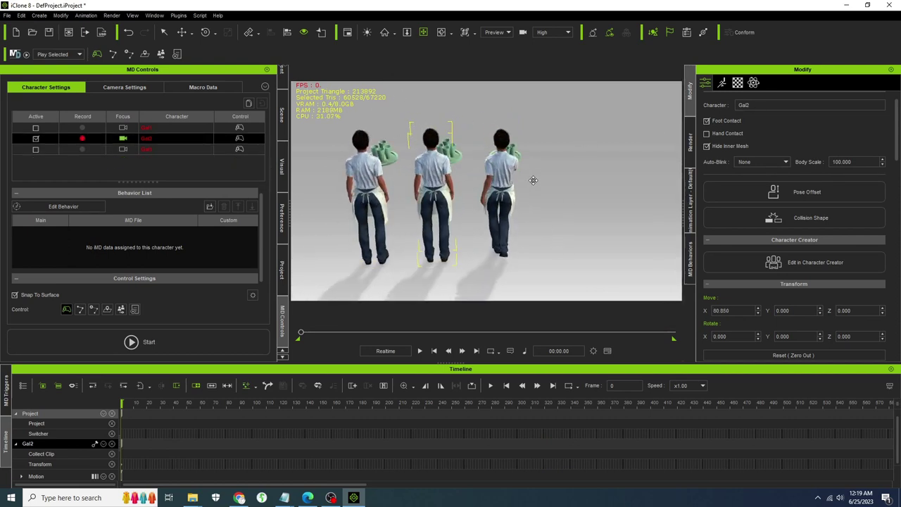
right_drag(533, 179, 540, 149)
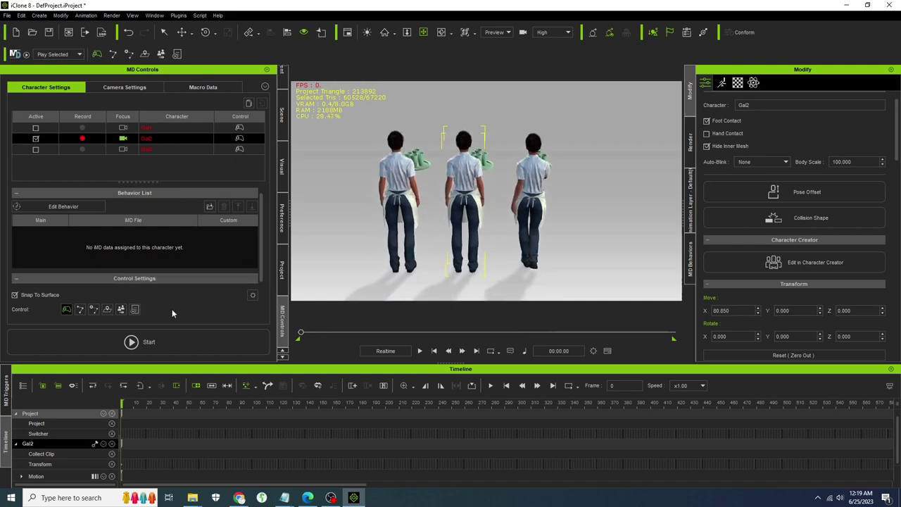
click(137, 342)
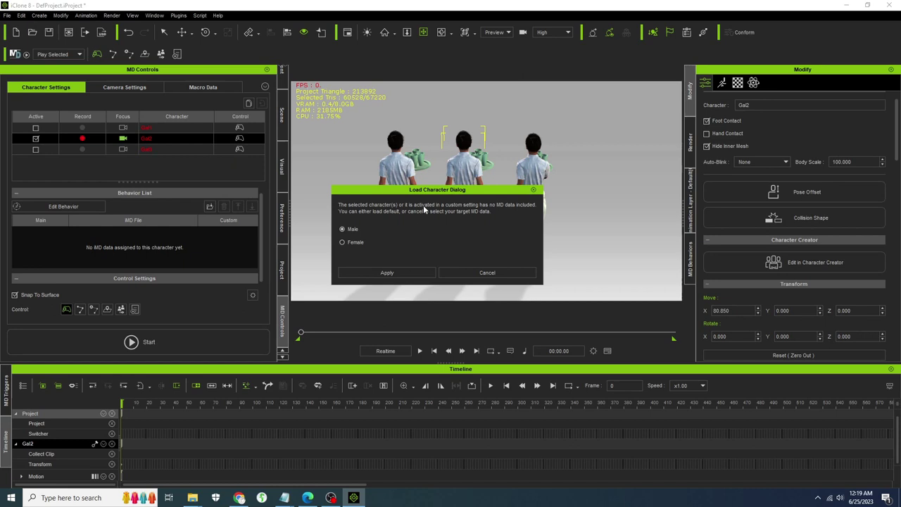
click(388, 273)
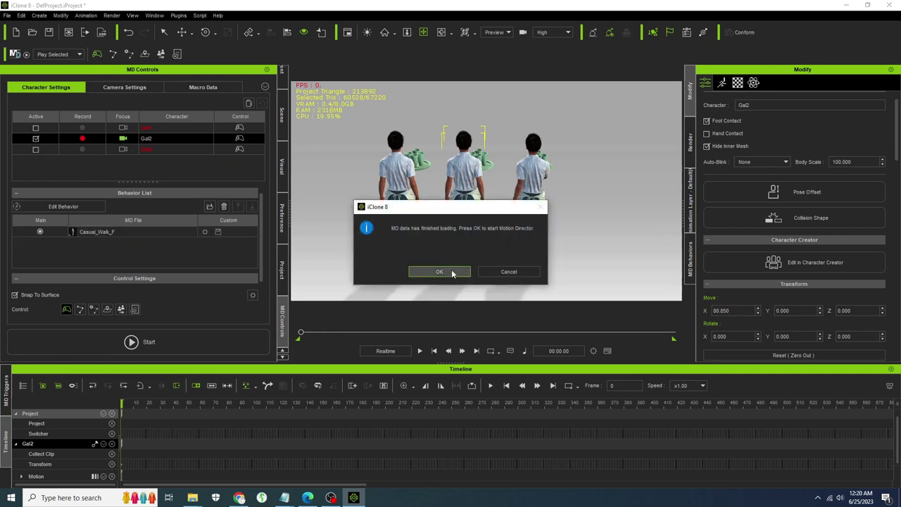
Step: Record Gal2's Casual-Walk with Motion Director in the current window layout, and stop once the waiter has walked forward
click(452, 272)
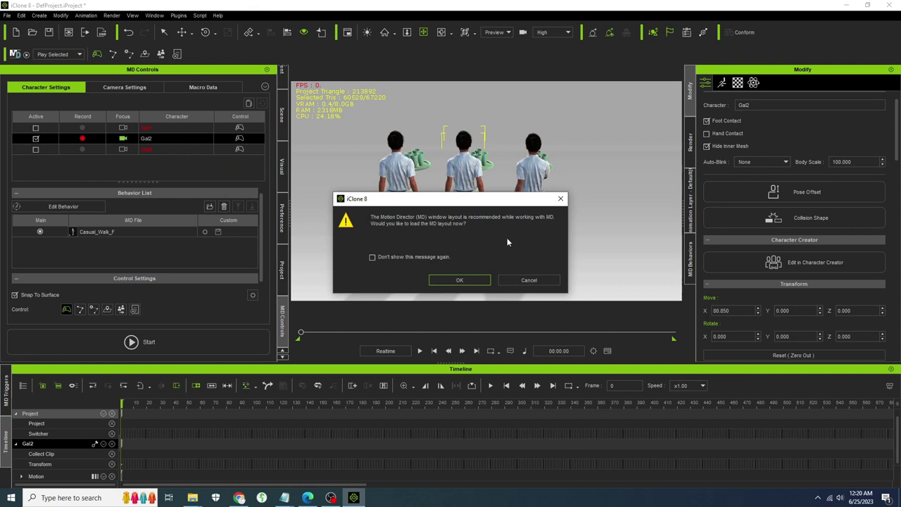
click(530, 280)
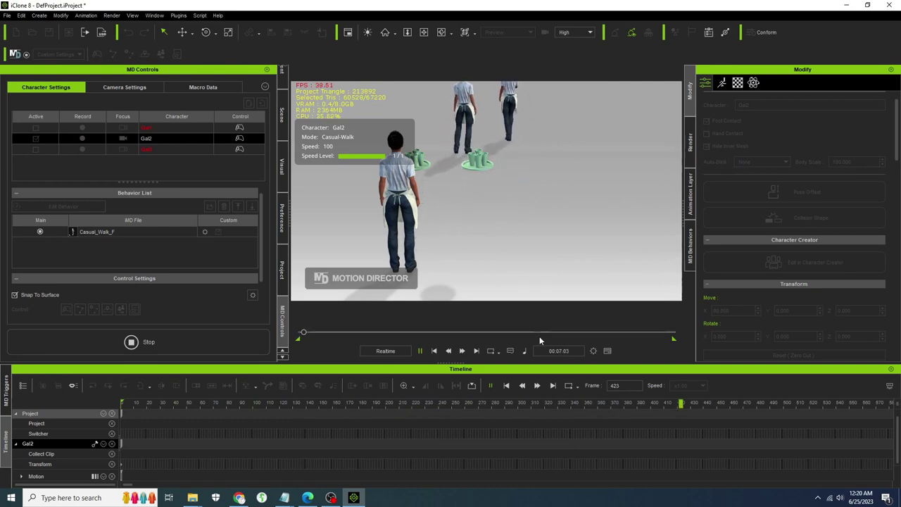
click(145, 343)
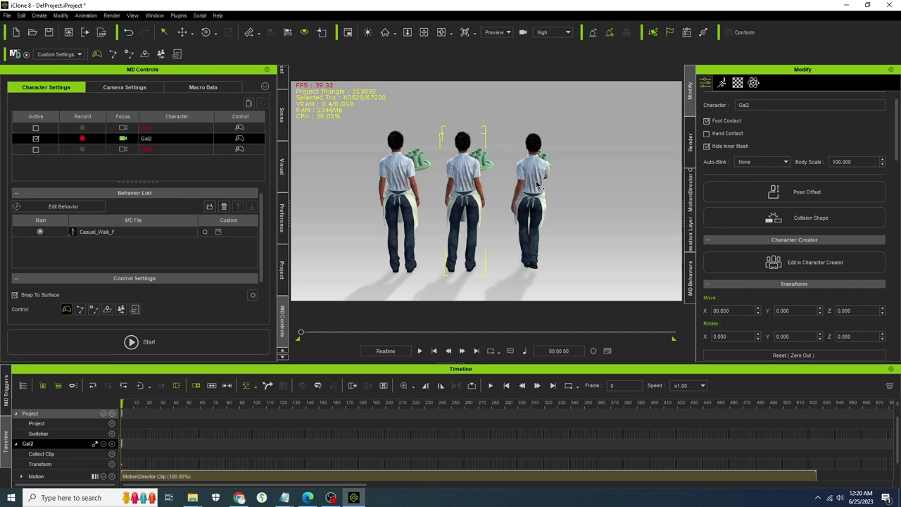
Step: Attach the middle waiter's cup tray Can_0 to Gal2 by picking the waiter as parent, and play back the walk to check it
alt+right_drag(587, 176, 352, 149)
drag(301, 337, 253, 331)
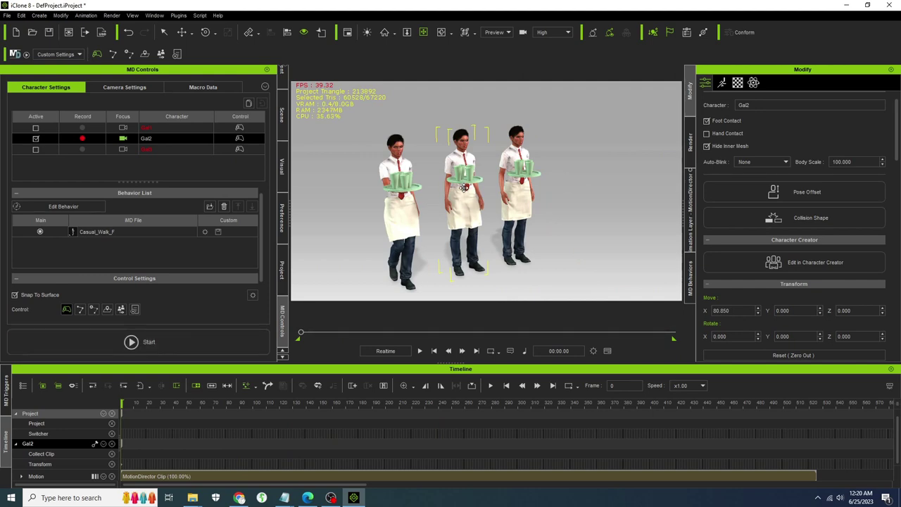
scroll(464, 188, up, 5)
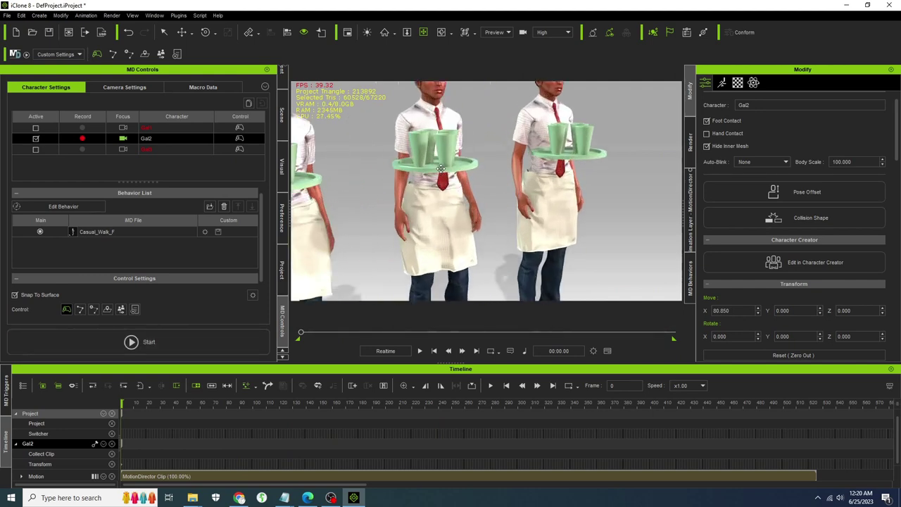
click(441, 169)
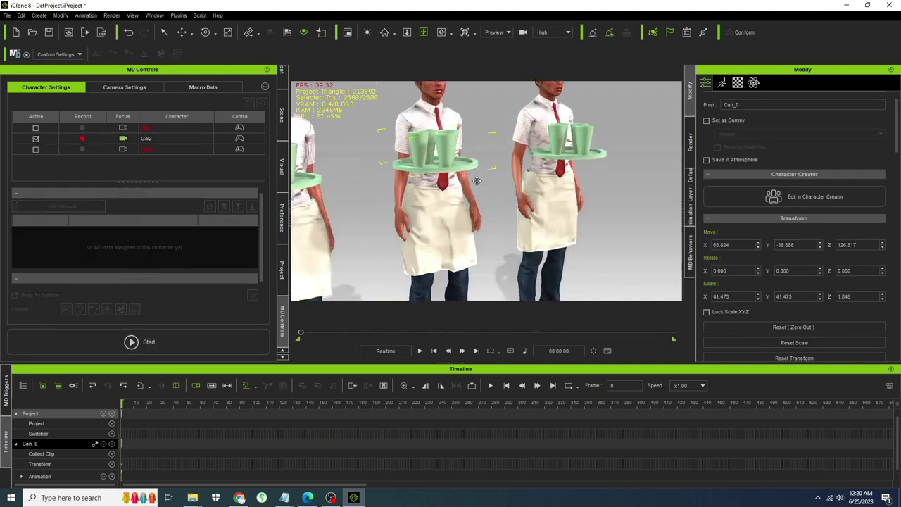
scroll(472, 178, down, 5)
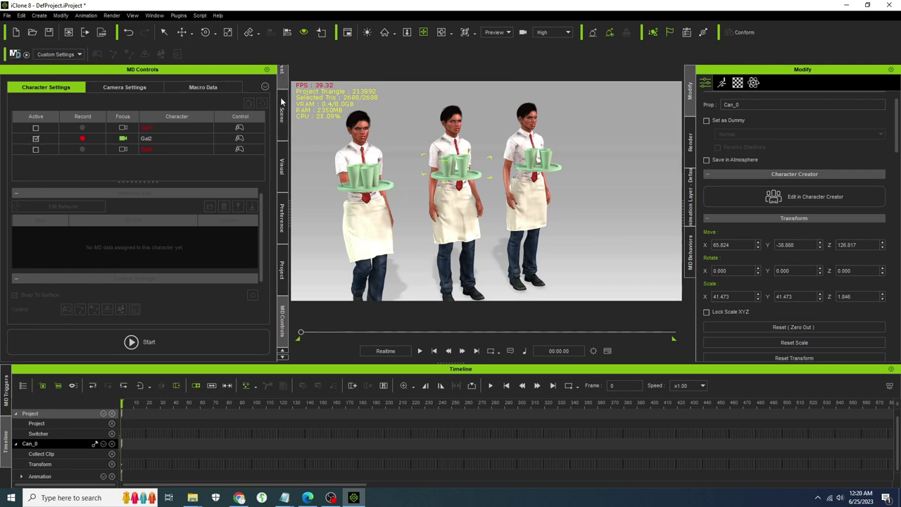
click(282, 112)
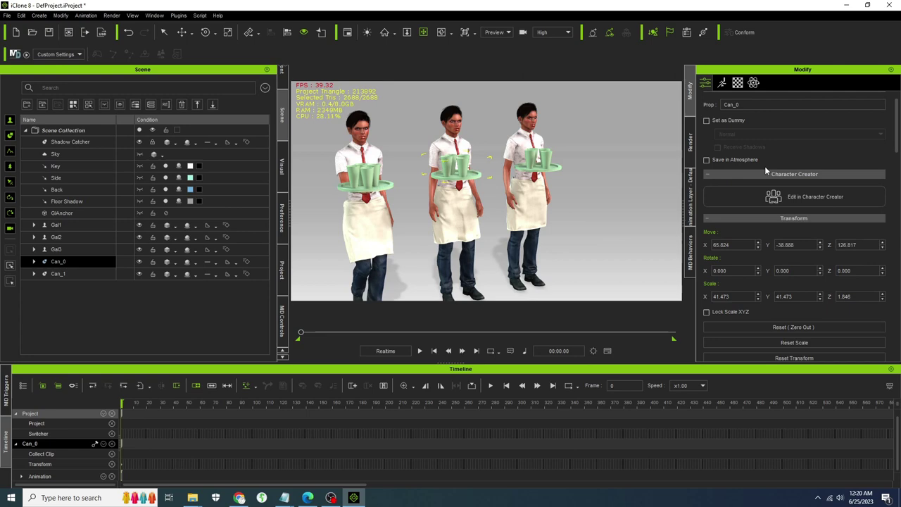
scroll(764, 166, up, 1)
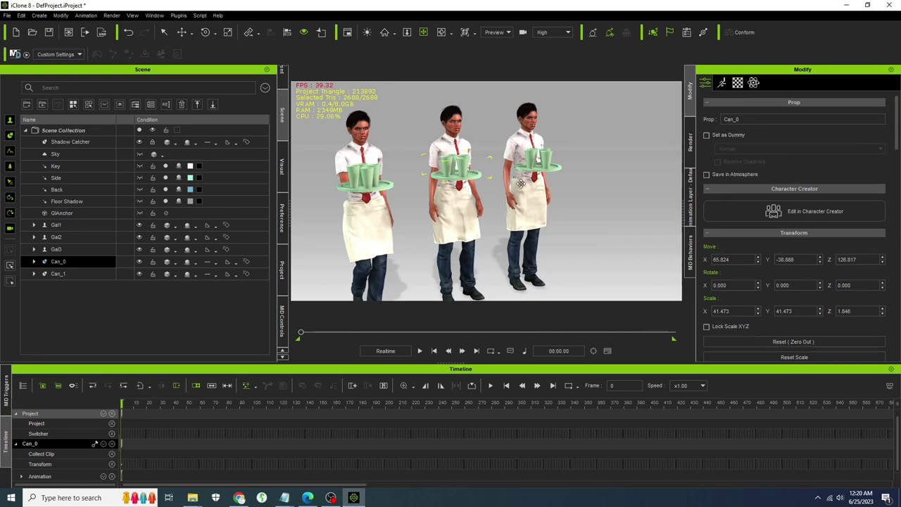
scroll(803, 192, down, 5)
scroll(758, 198, down, 8)
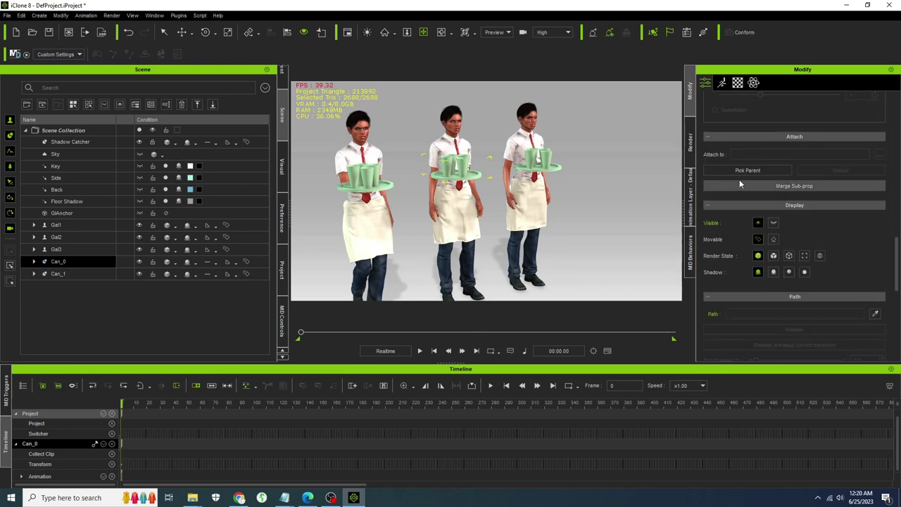
click(747, 170)
click(452, 194)
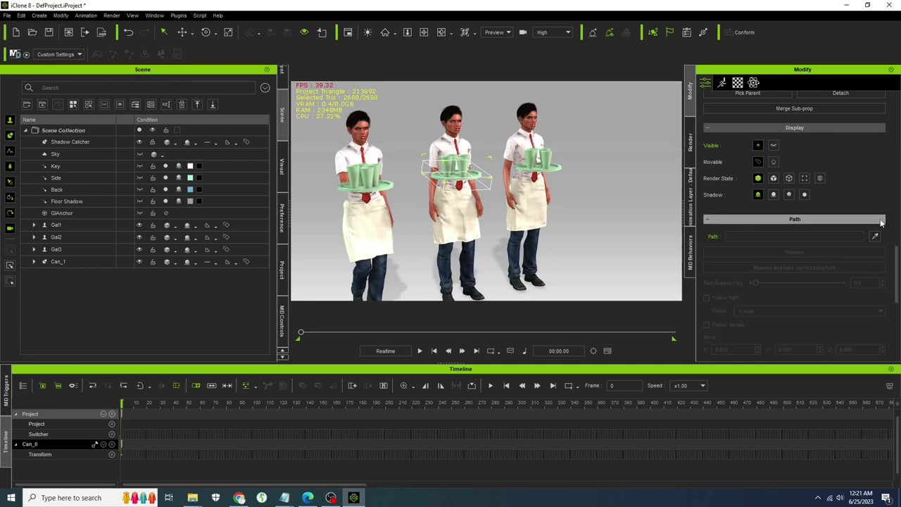
scroll(817, 137, up, 2)
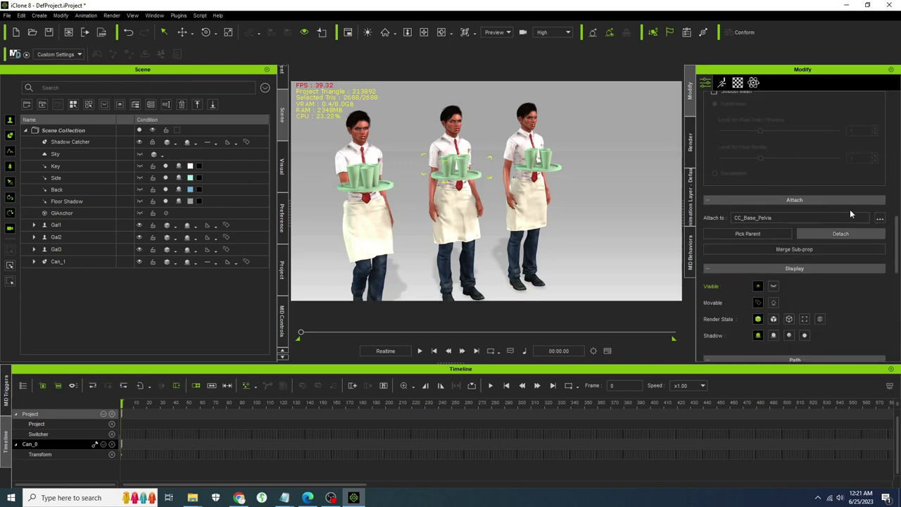
click(420, 350)
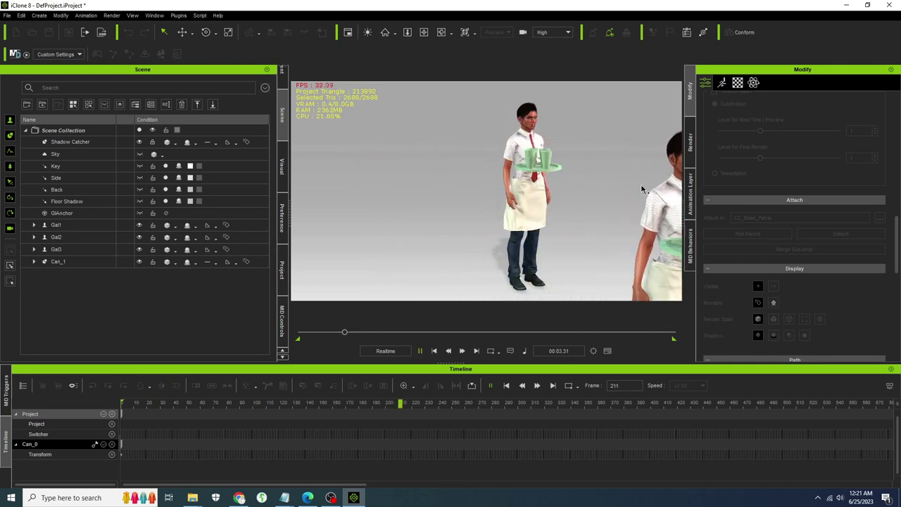
click(434, 350)
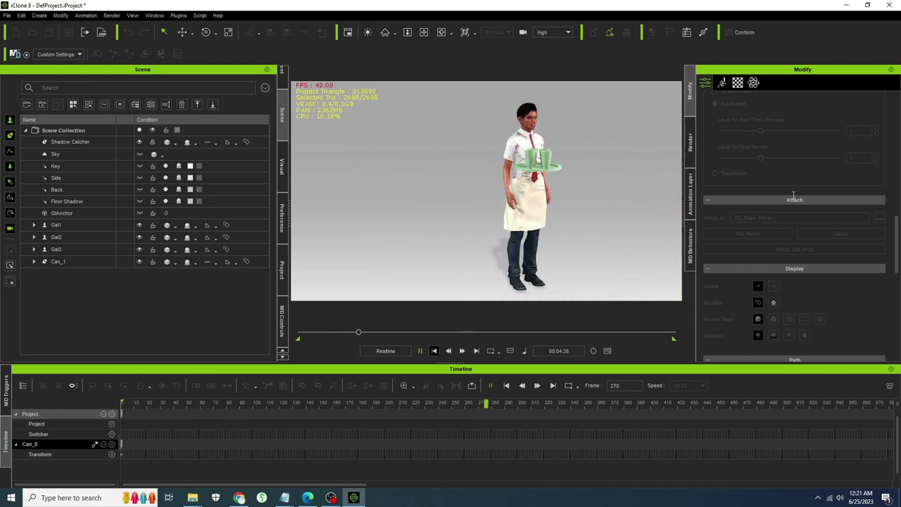
Step: Change Can_0's attachment to Gal2's RL_BoneRoot sub-node with alignment None, and play back the walk to check the tray
click(880, 218)
scroll(380, 196, up, 20)
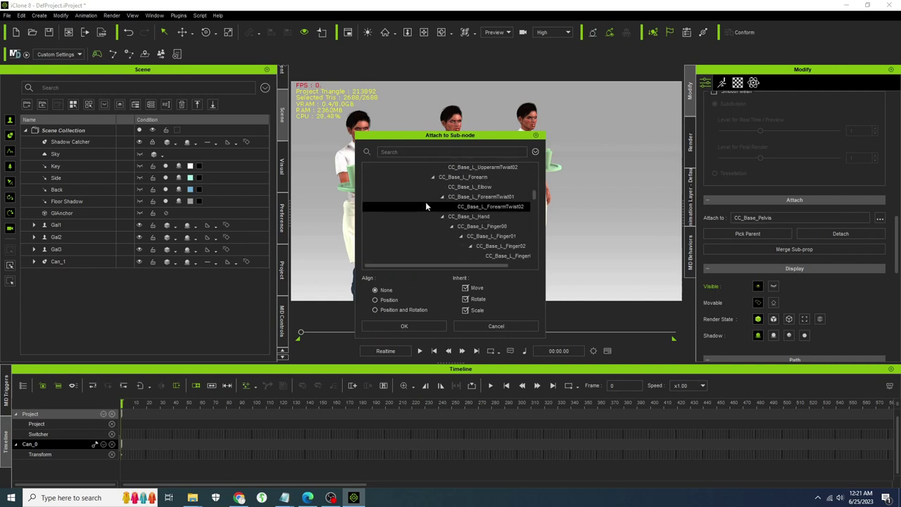
click(409, 186)
click(389, 167)
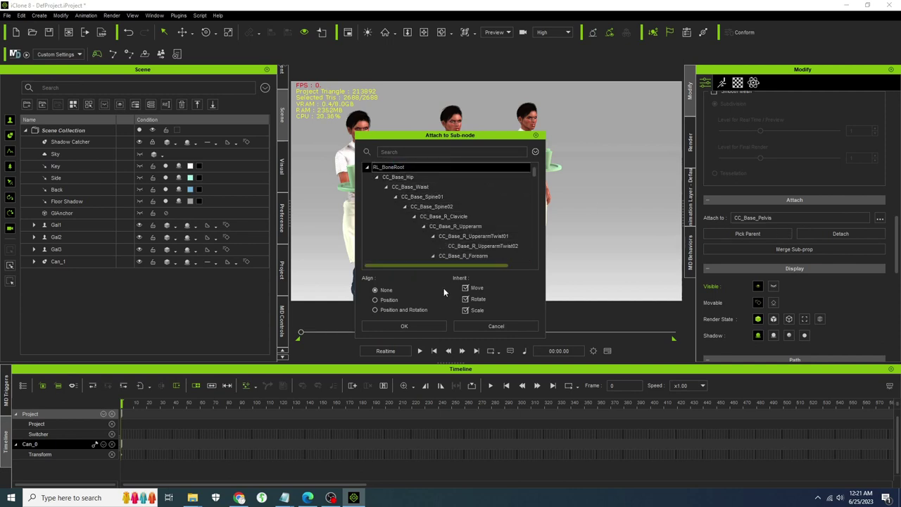
click(406, 326)
scroll(503, 206, down, 5)
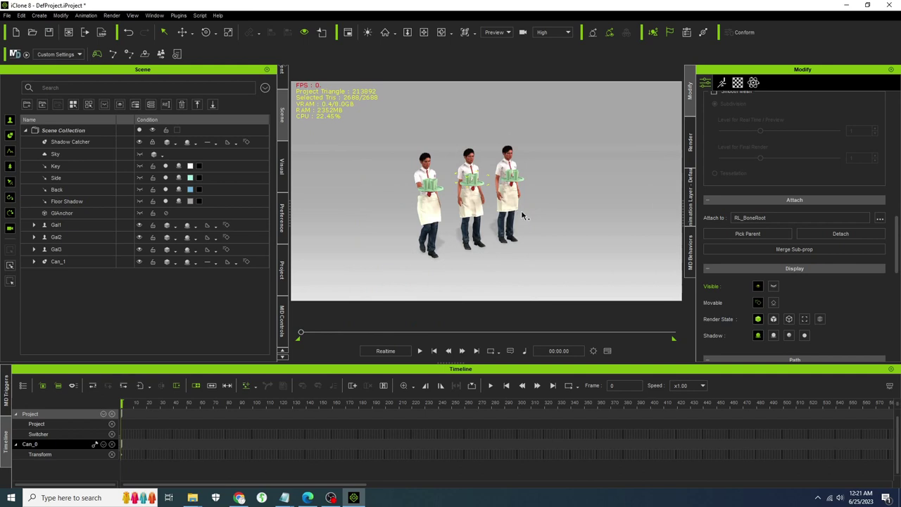
click(419, 351)
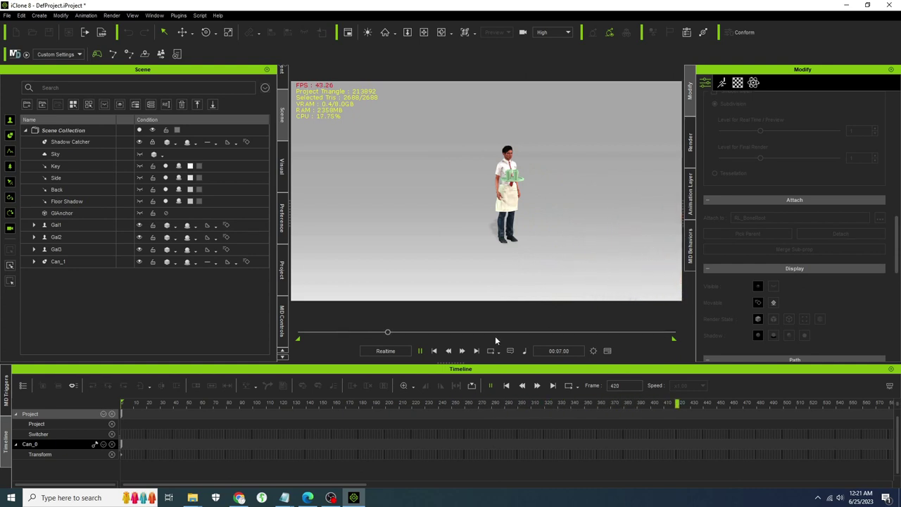
key(space)
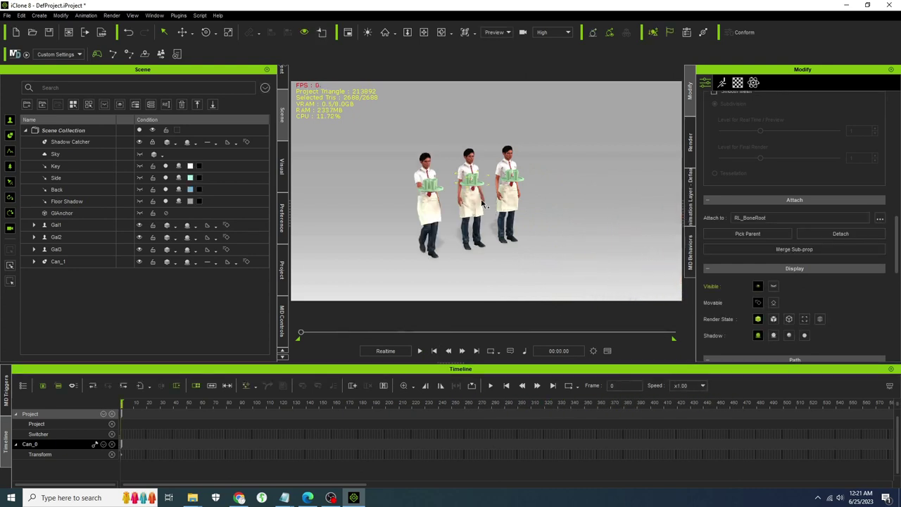
Step: In Edit Motion Layer, raise Gal2's right hand toward the tray and rotate it so the palm faces up
scroll(471, 195, up, 5)
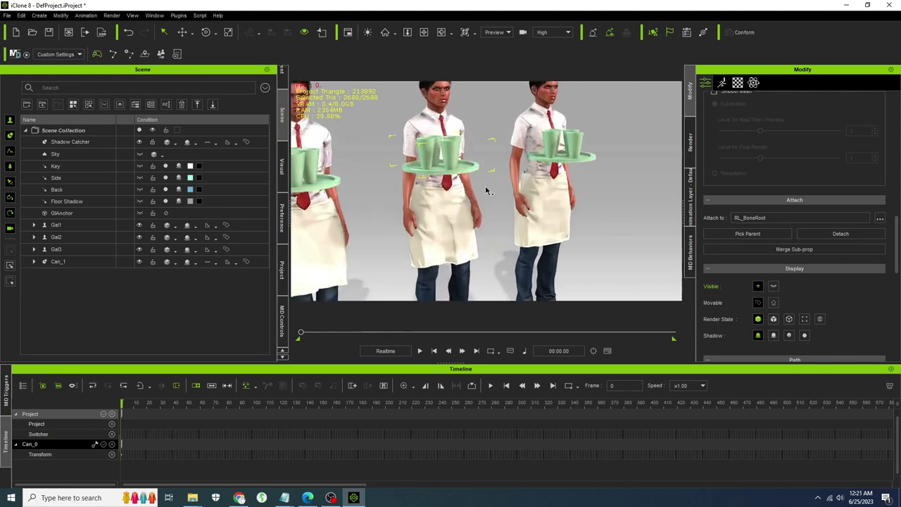
click(722, 82)
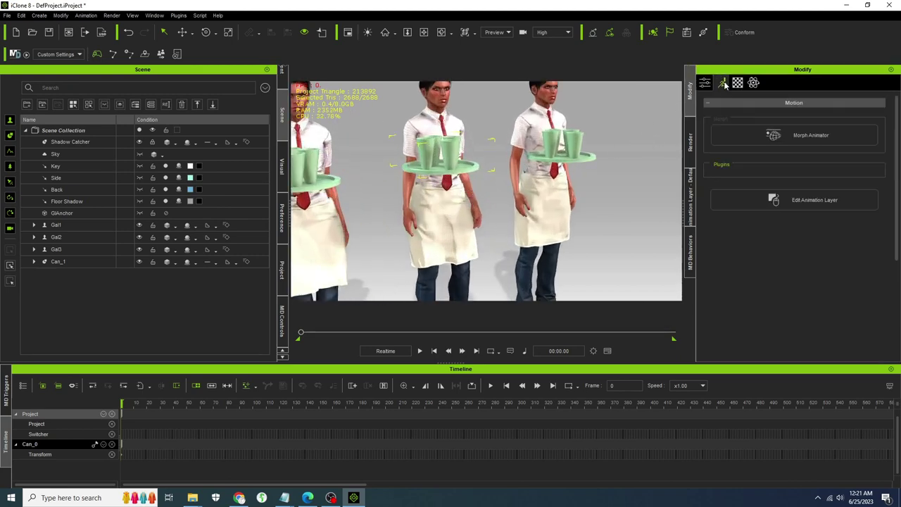
click(447, 108)
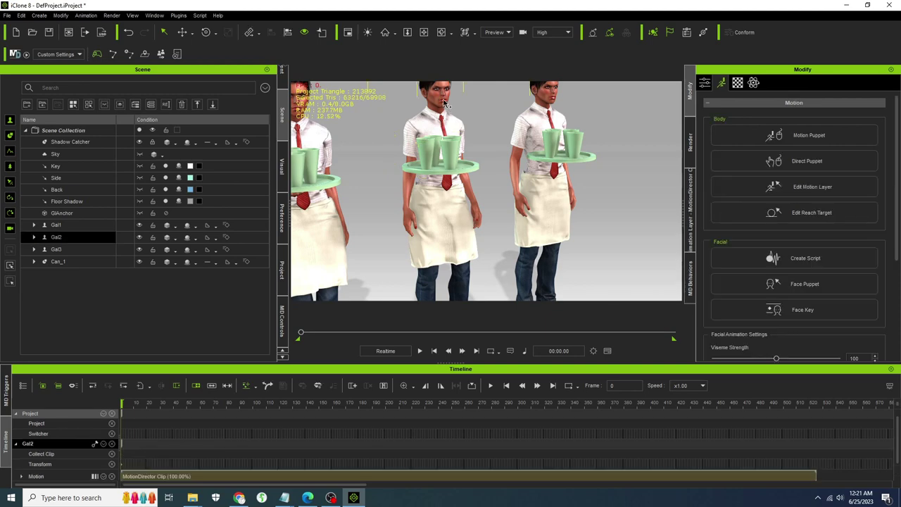
click(812, 186)
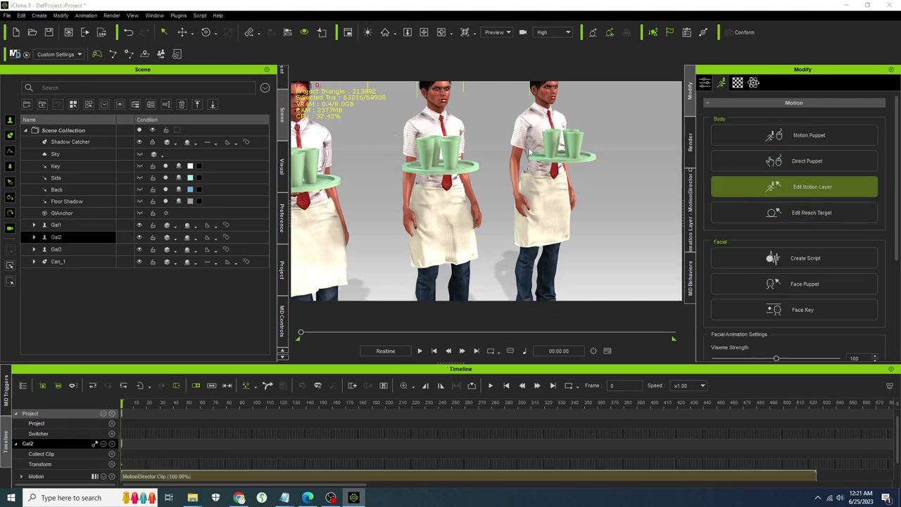
click(106, 183)
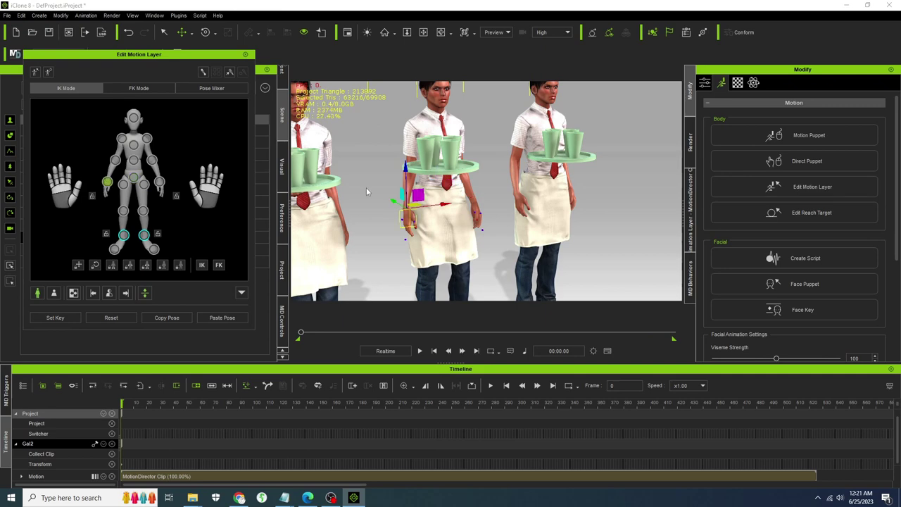
mouse_move(406, 174)
mouse_down()
mouse_move(412, 141)
mouse_move(406, 171)
mouse_up()
click(207, 33)
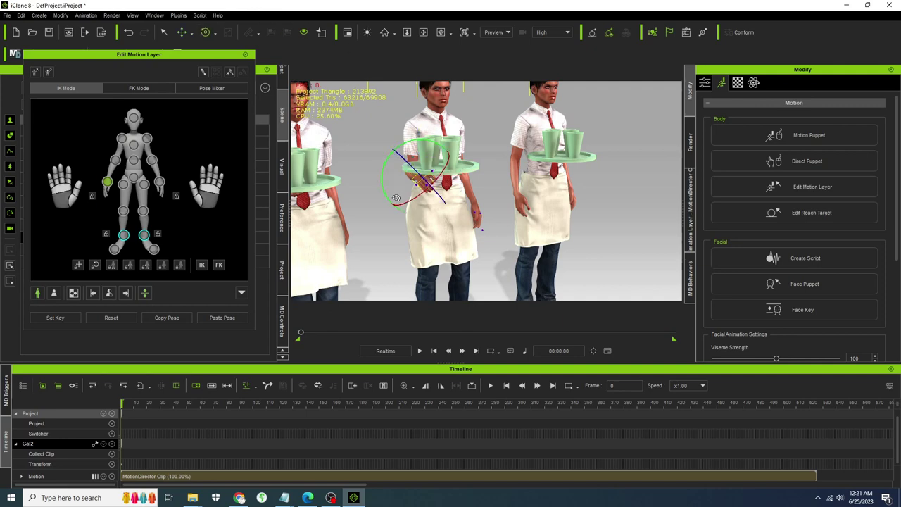
drag(406, 140, 366, 175)
right_drag(485, 144, 388, 99)
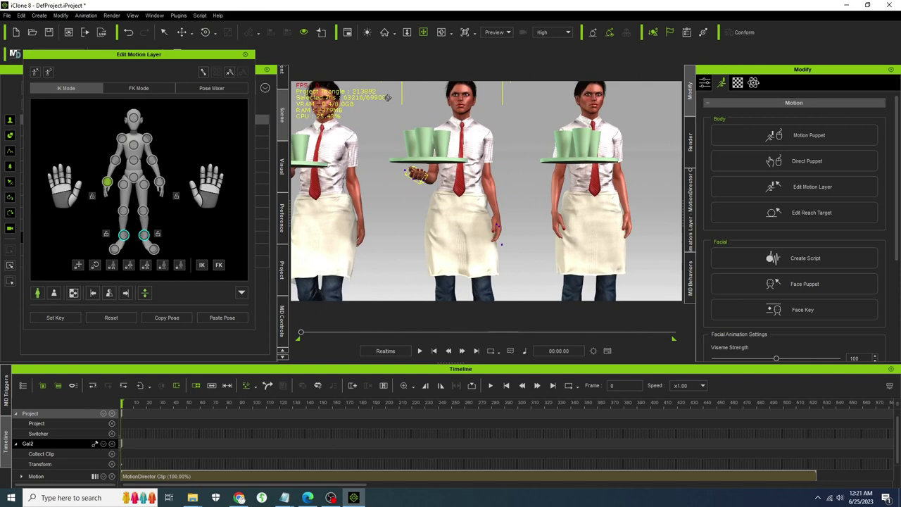
middle_drag(434, 121, 479, 165)
scroll(489, 186, up, 3)
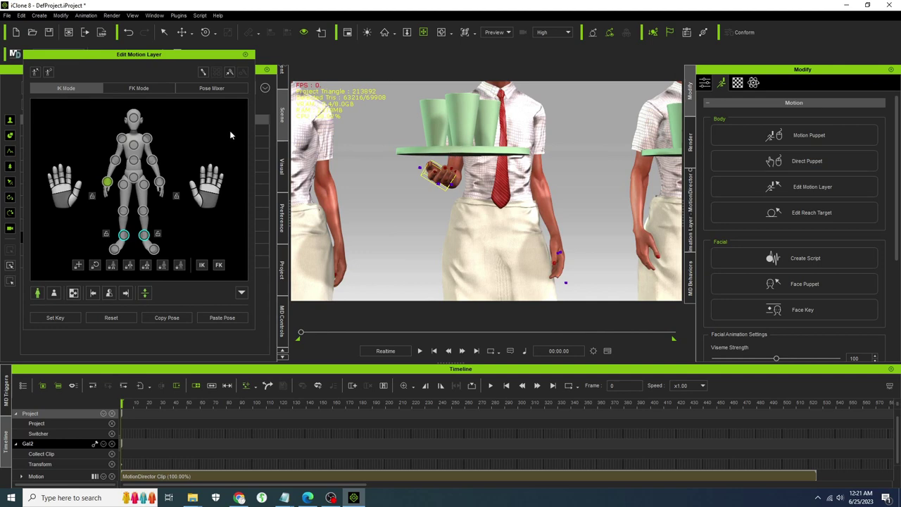
click(244, 55)
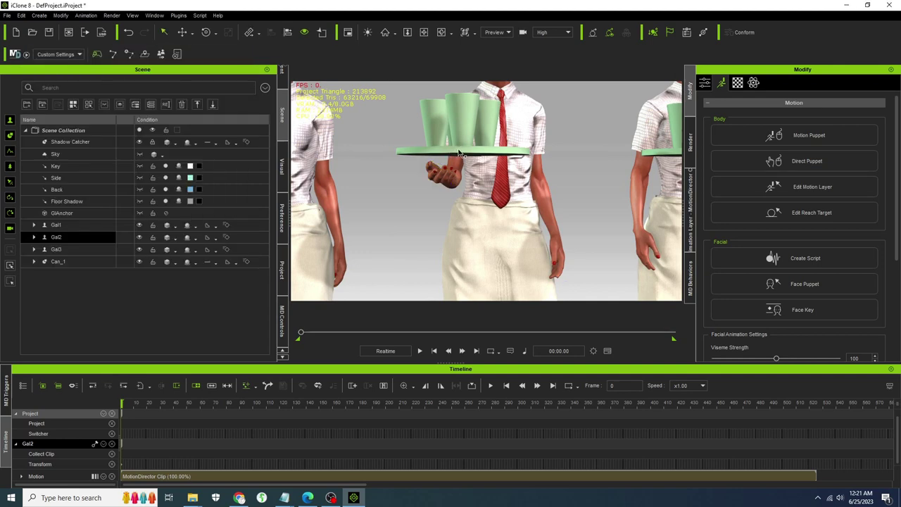
Step: Move the tray Can_0 sideways, down and toward Gal2's body so that it rests on the raised right hand
click(459, 152)
click(182, 33)
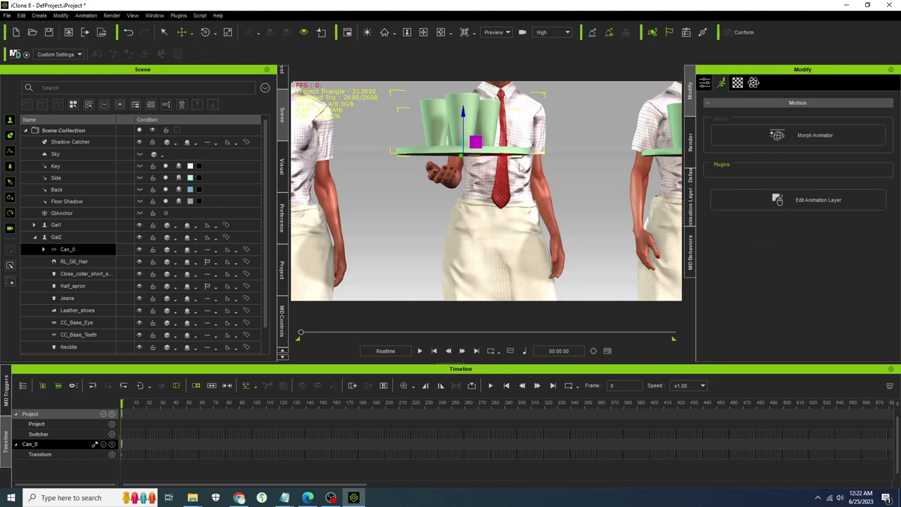
drag(507, 155, 480, 153)
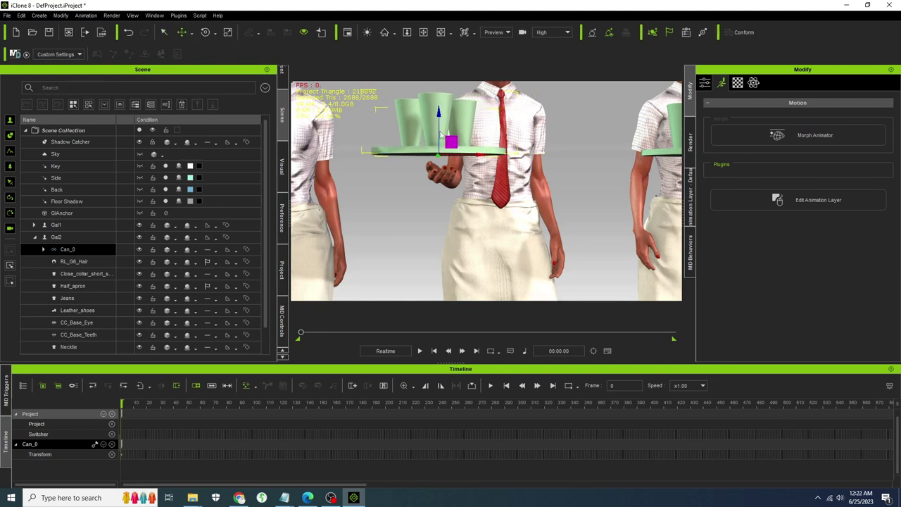
drag(438, 115, 444, 129)
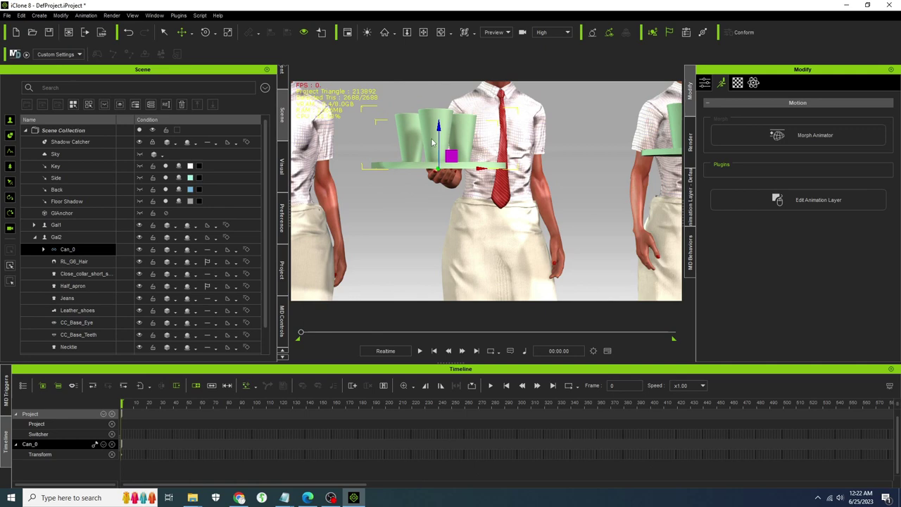
right_drag(569, 146, 568, 183)
right_drag(453, 163, 686, 196)
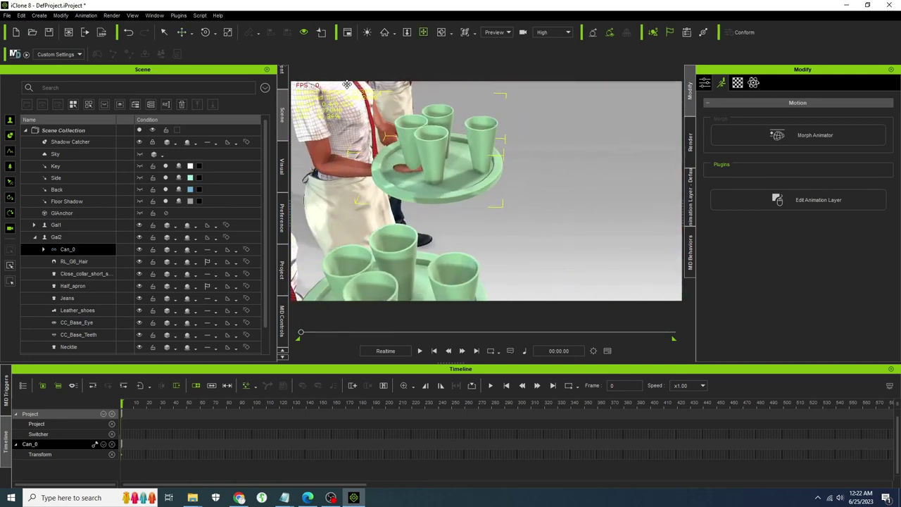
click(185, 32)
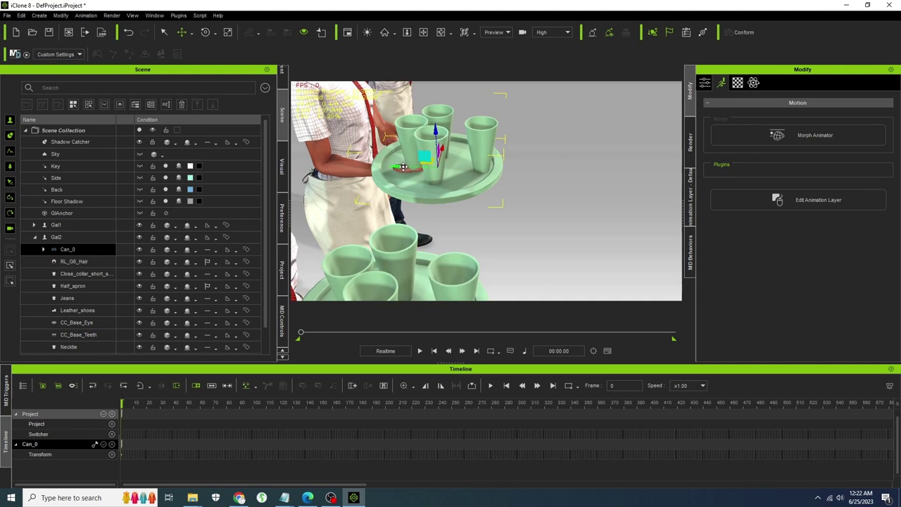
drag(403, 166, 385, 166)
drag(417, 132, 416, 128)
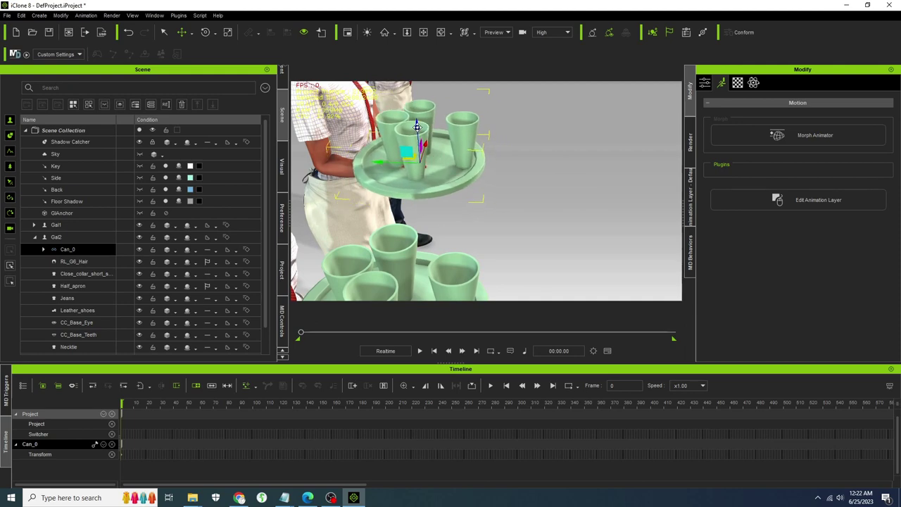
click(516, 146)
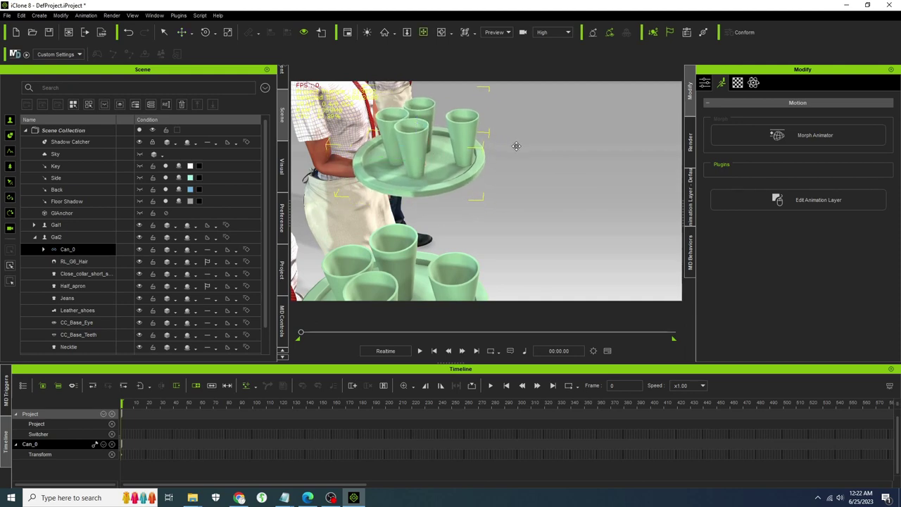
right_drag(515, 146, 394, 96)
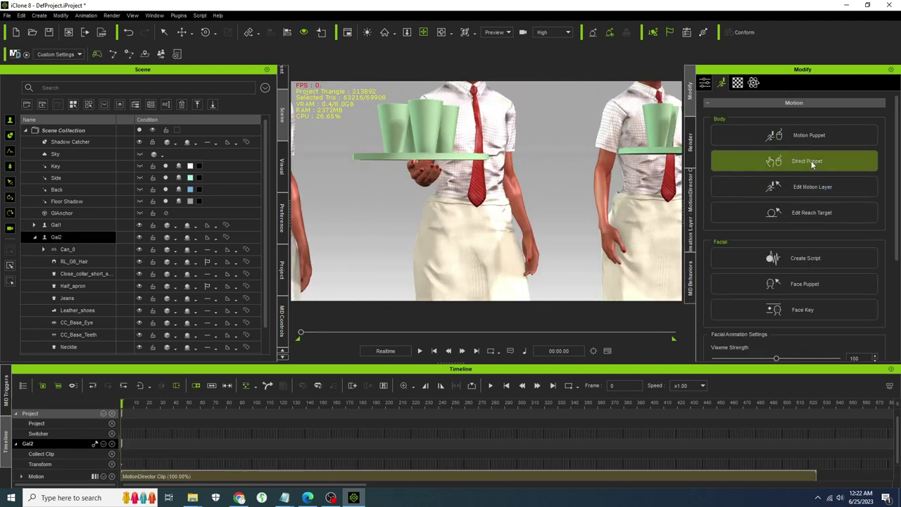
Step: In Edit Motion Layer, rotate Gal2's right hand further so that the palm supports the underside of the tray
click(808, 187)
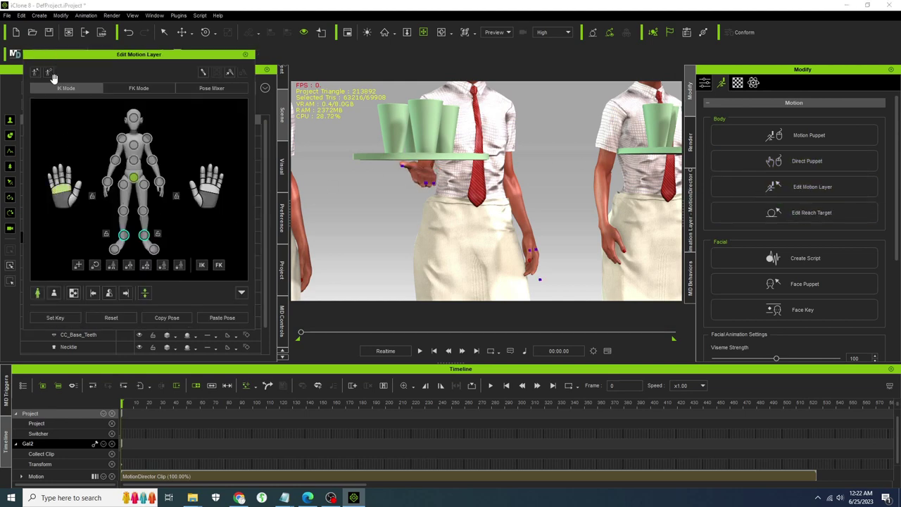
click(204, 31)
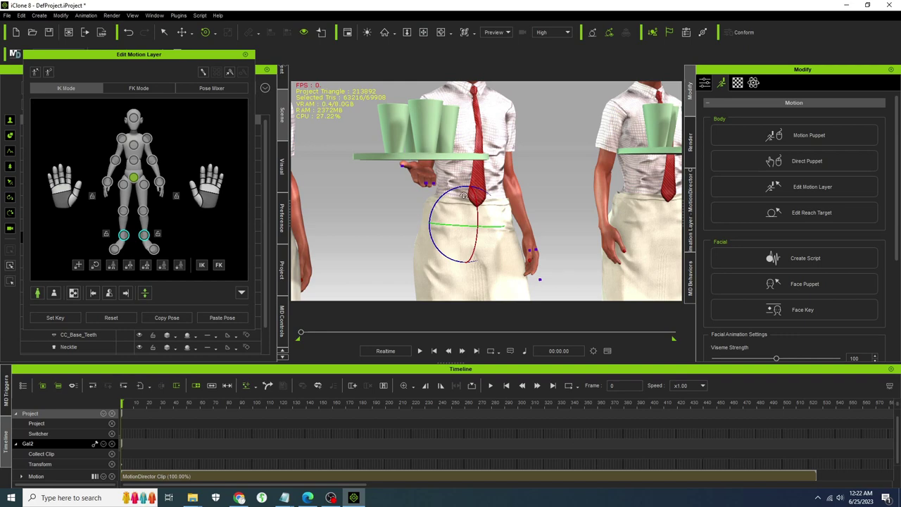
click(108, 182)
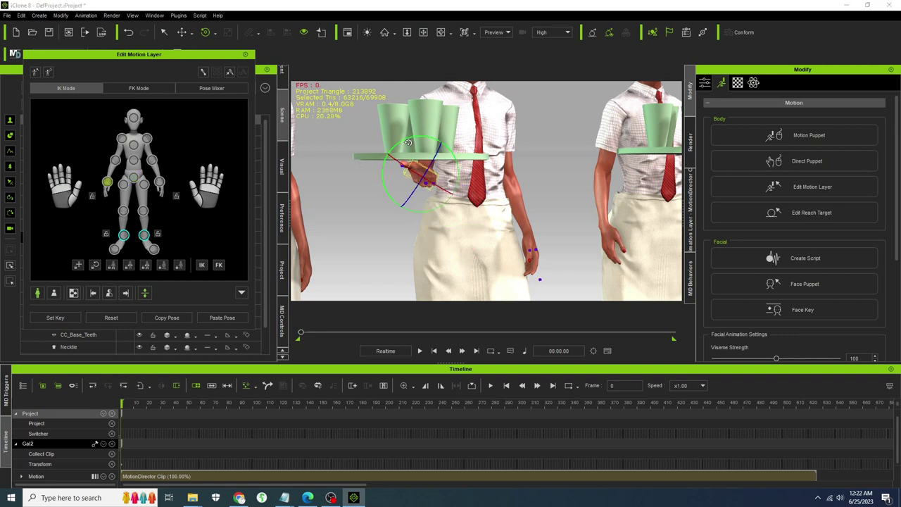
mouse_move(408, 143)
mouse_down()
mouse_move(391, 141)
mouse_move(420, 147)
mouse_up()
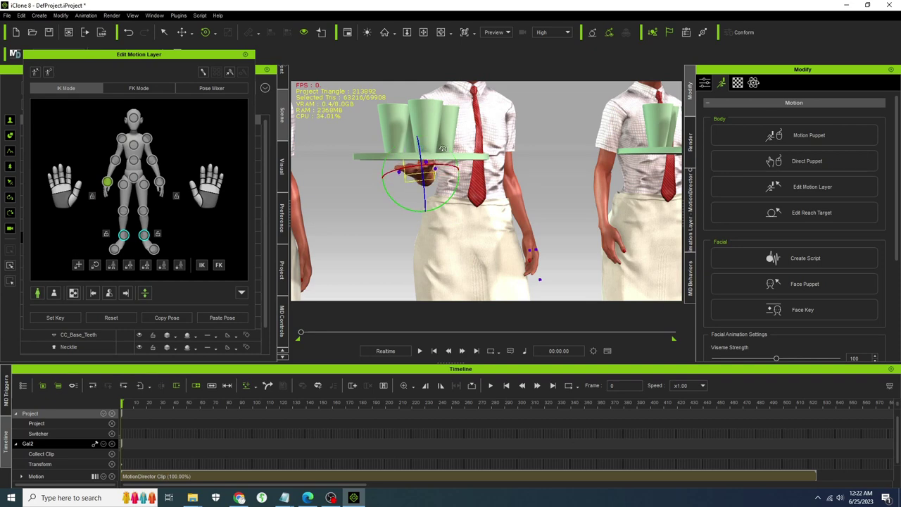
drag(455, 175, 418, 183)
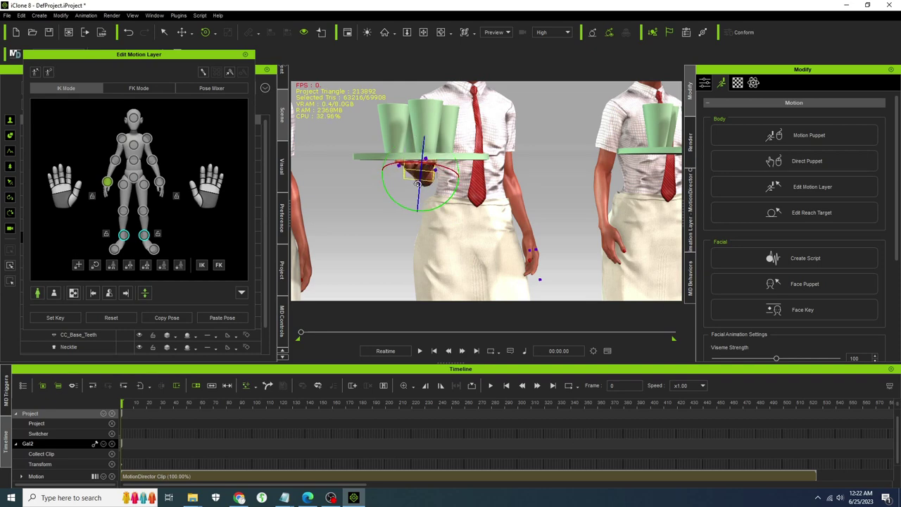
alt+right_drag(450, 110, 448, 141)
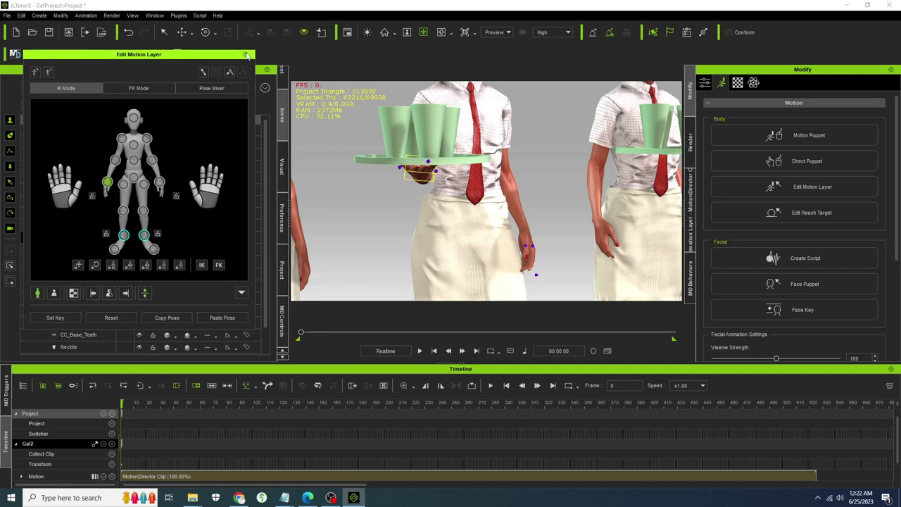
click(245, 54)
Step: Set Can_0 as the reach target of Gal2's right hand while keeping the current pose, and play back the walk to check it
click(813, 212)
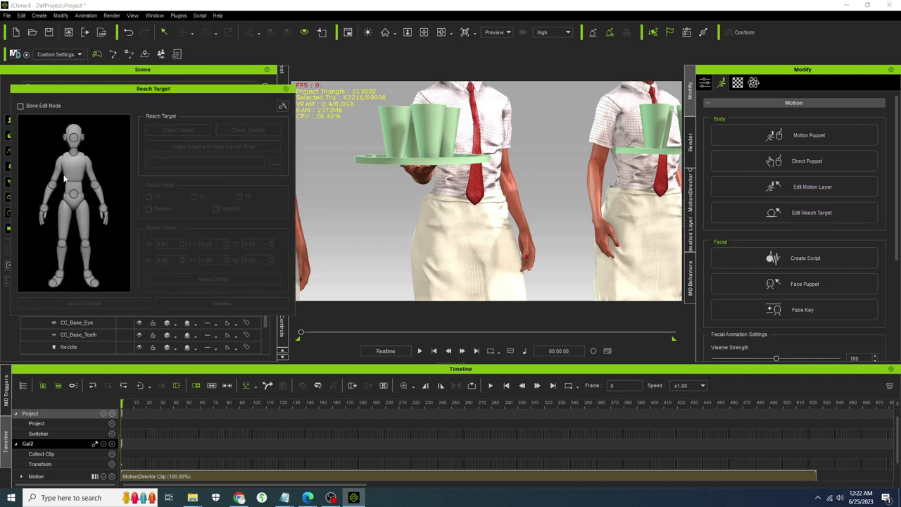
click(44, 209)
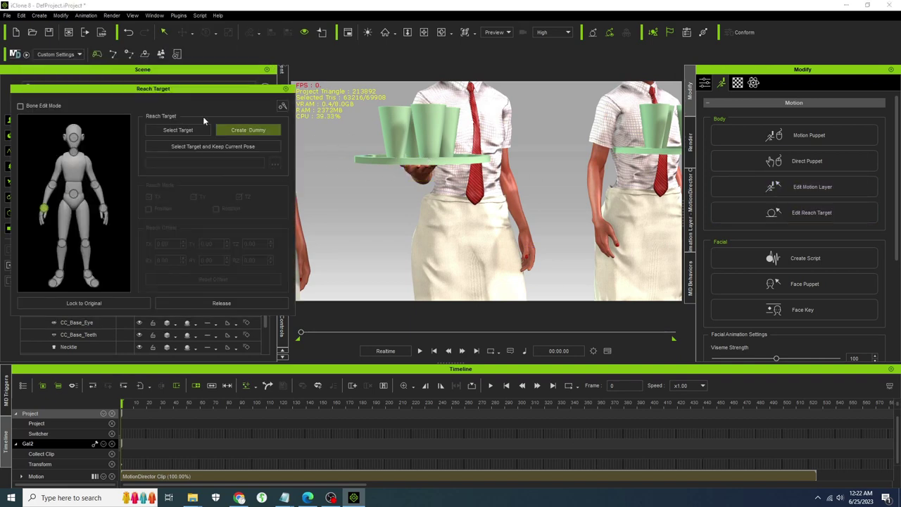
click(204, 146)
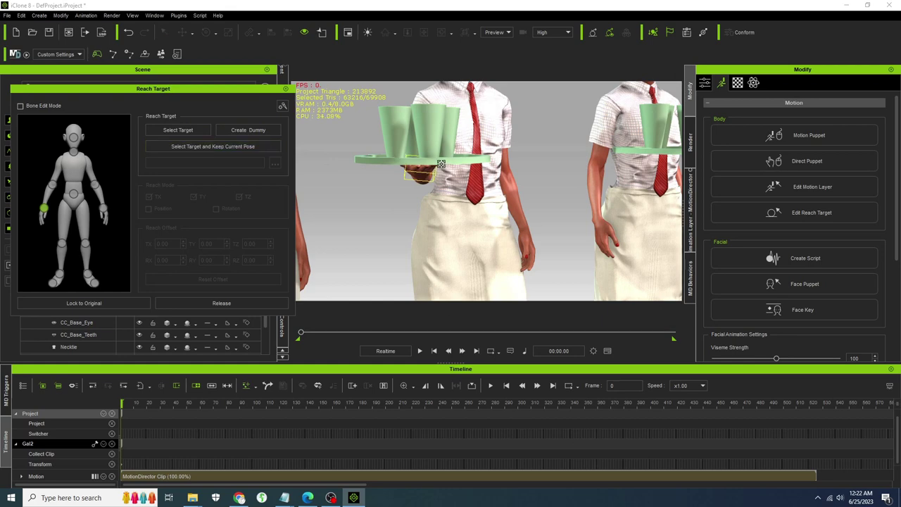
click(439, 161)
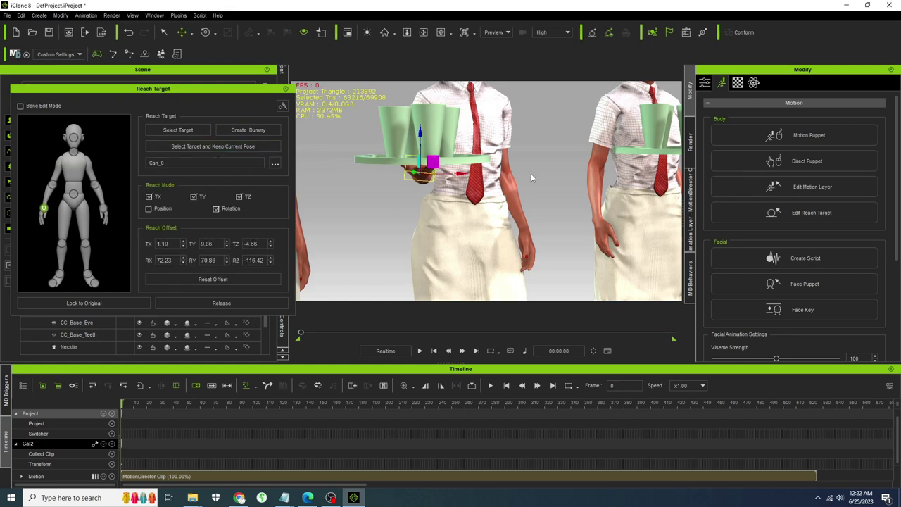
scroll(531, 174, down, 8)
middle_drag(579, 199, 483, 193)
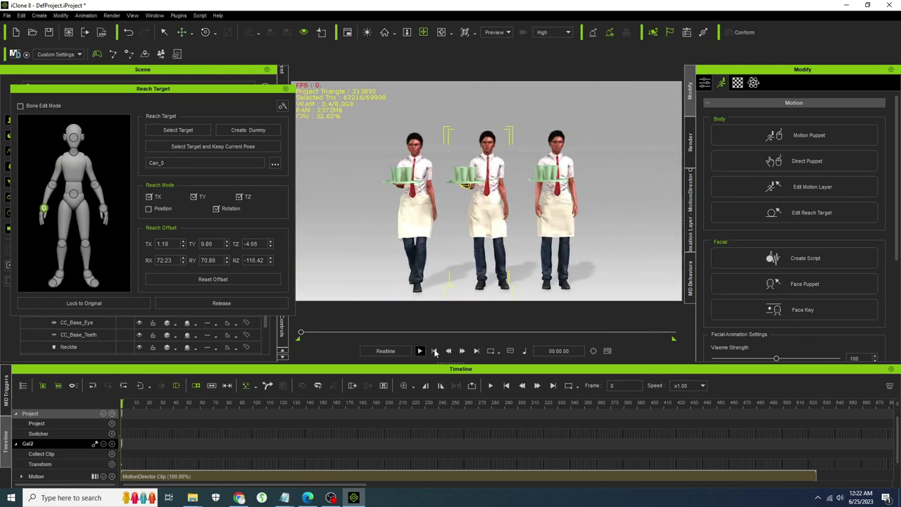
key(space)
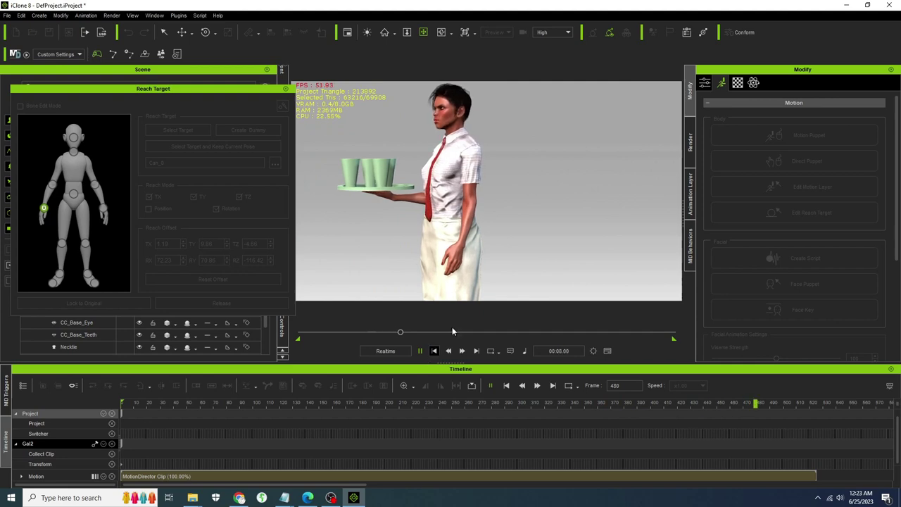
click(286, 90)
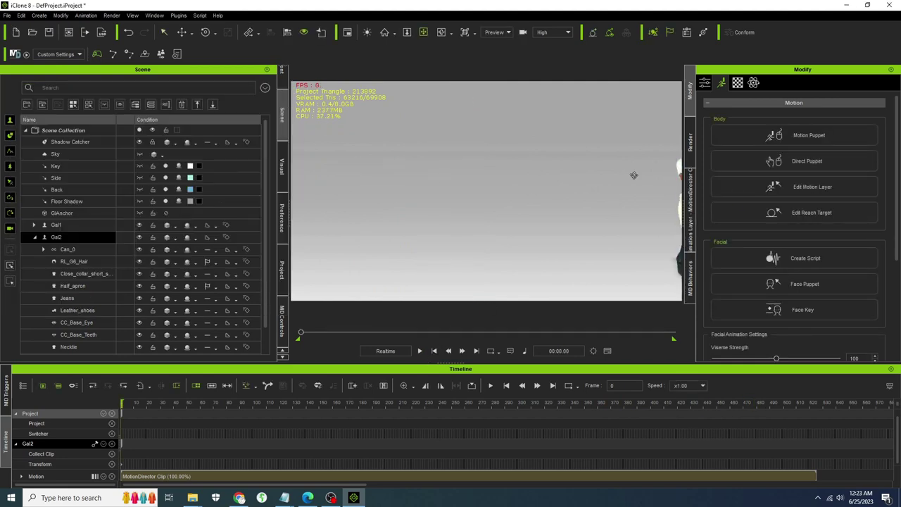
Step: Change Can_0's attachment to Gal2's CC_Base_Spine02 sub-node with alignment None
right_click(499, 185)
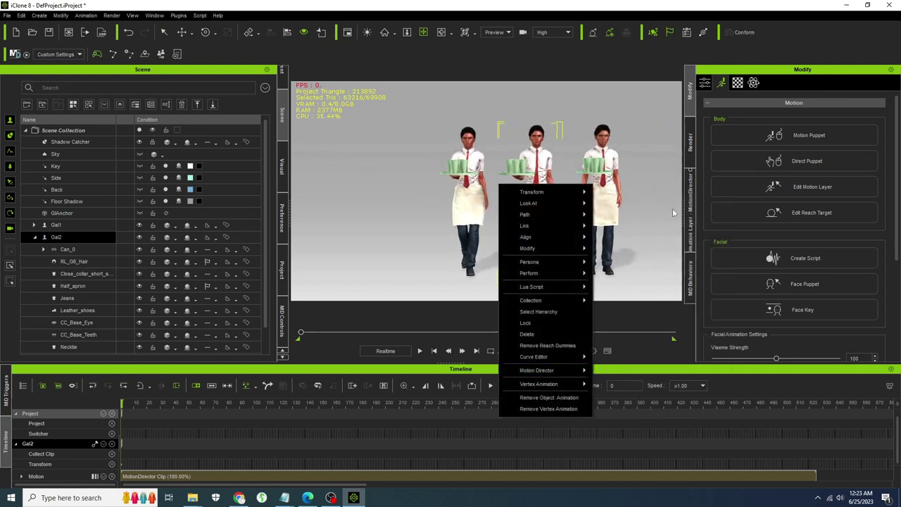
click(80, 250)
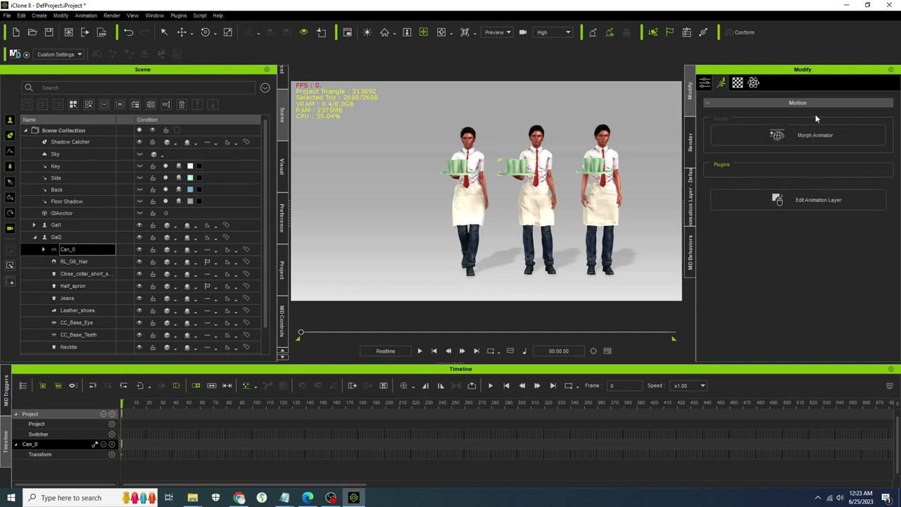
click(705, 82)
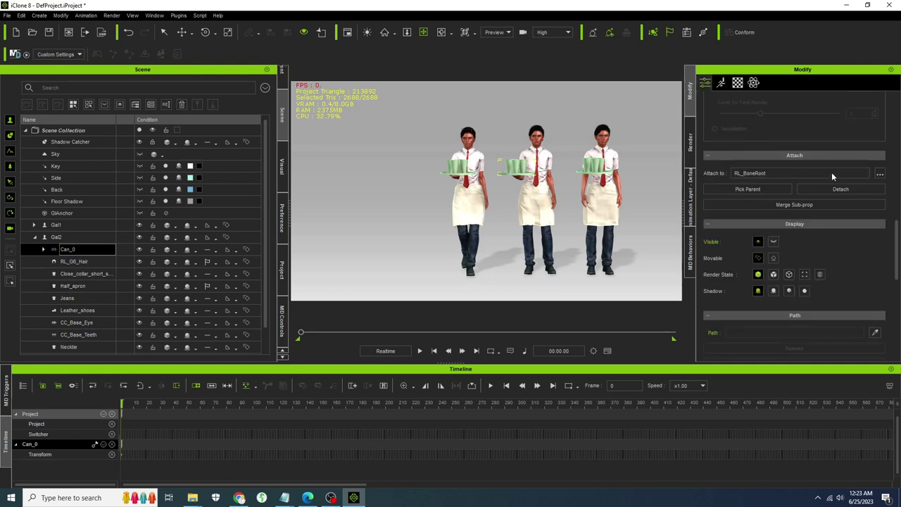
click(879, 173)
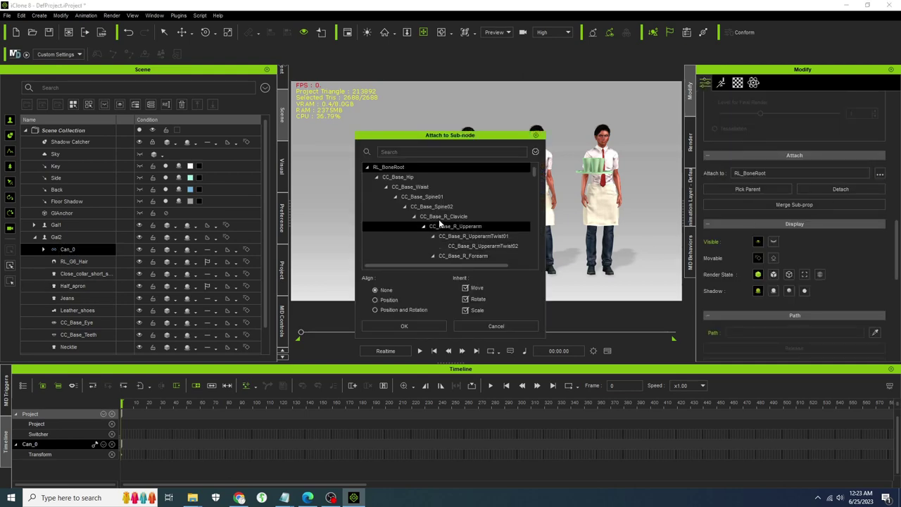
scroll(452, 214, down, 3)
scroll(453, 214, up, 3)
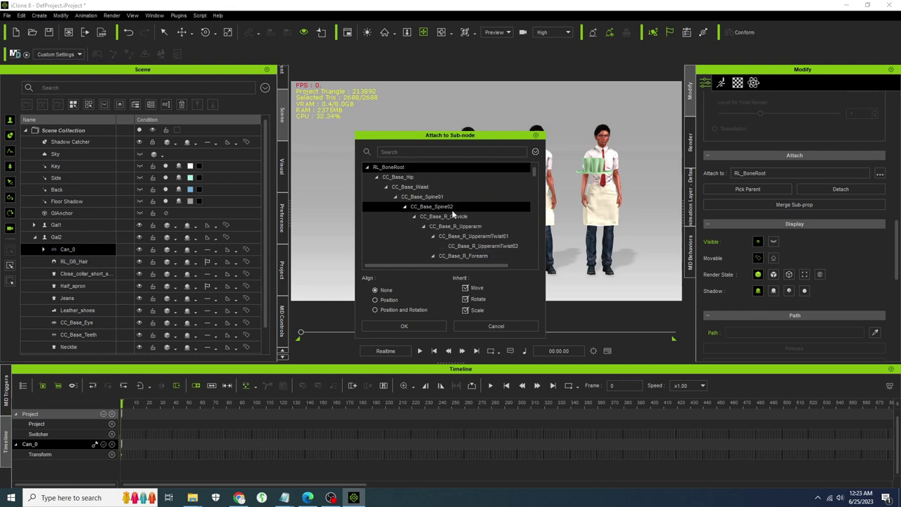
click(420, 326)
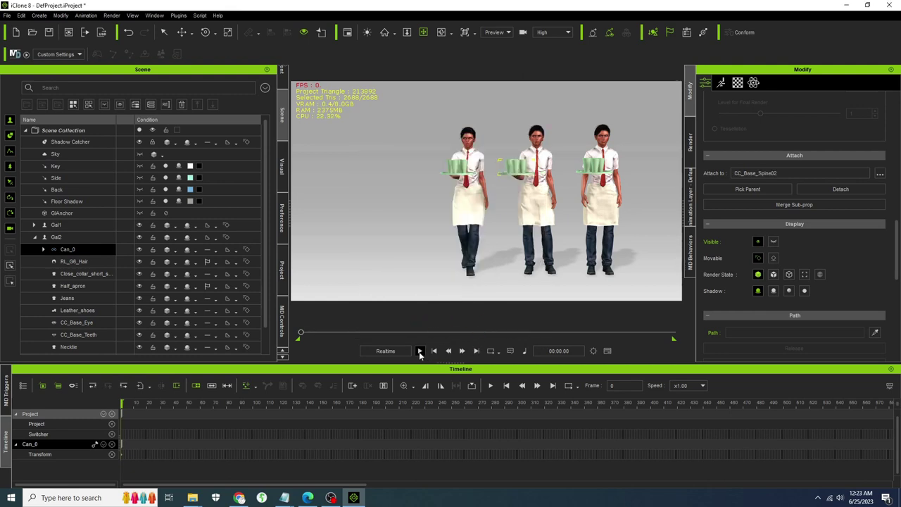
Step: Play back the walk from the start several times to check how Gal2's tray follows the body and hand
click(420, 351)
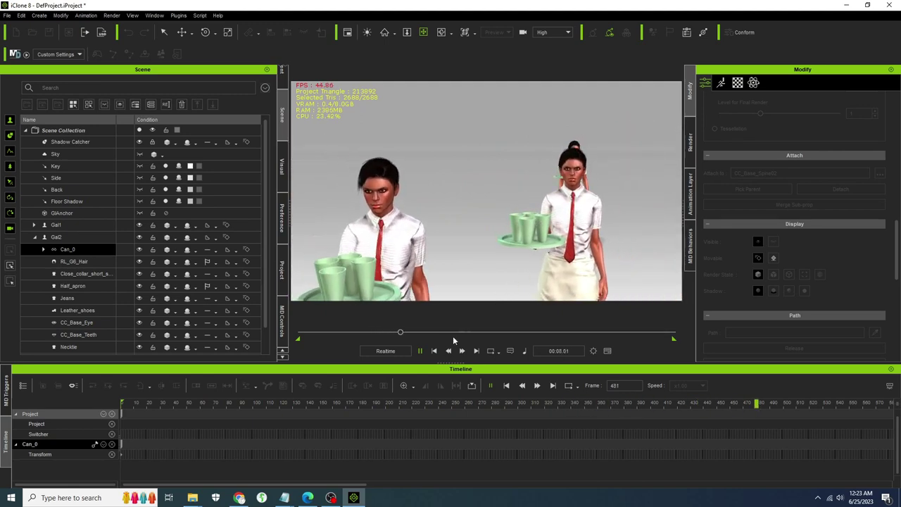
click(440, 349)
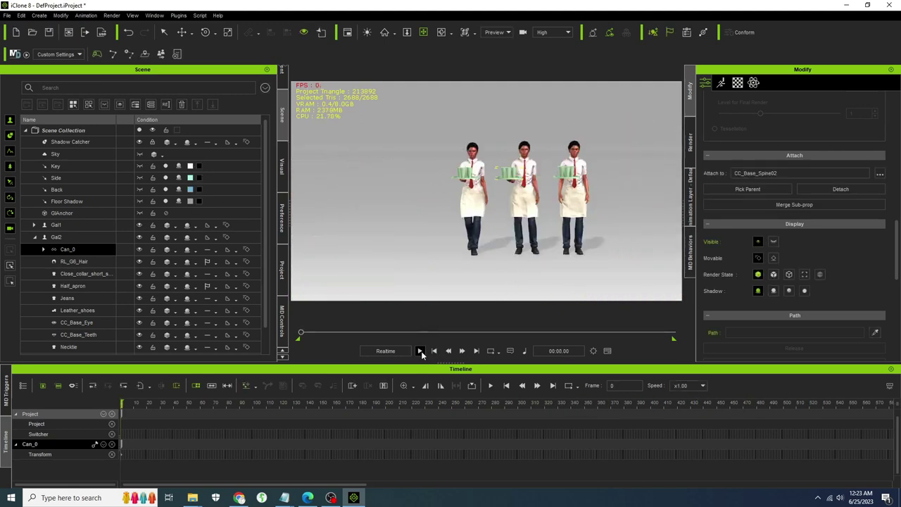
click(421, 351)
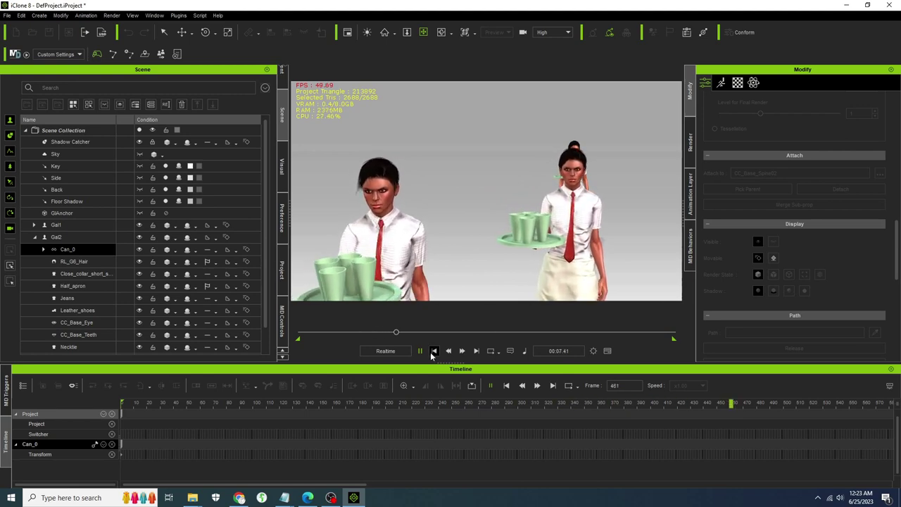
click(432, 351)
click(421, 351)
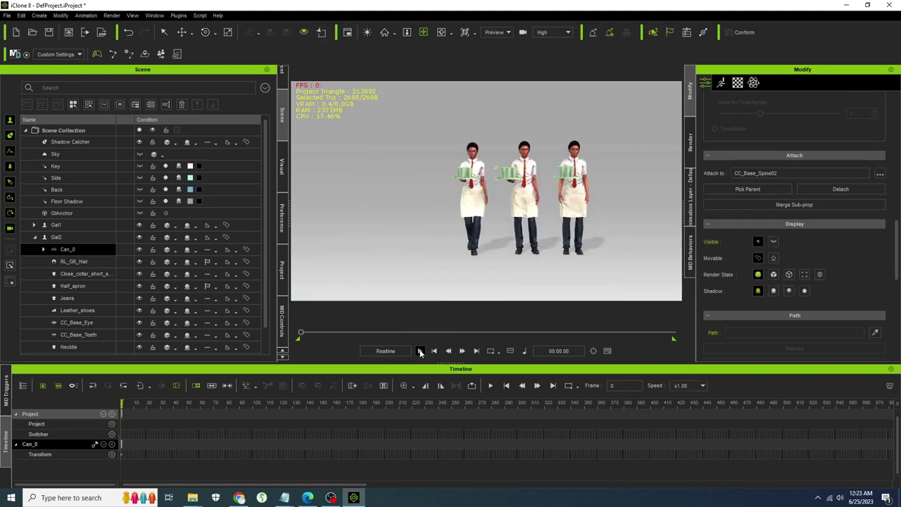
click(420, 350)
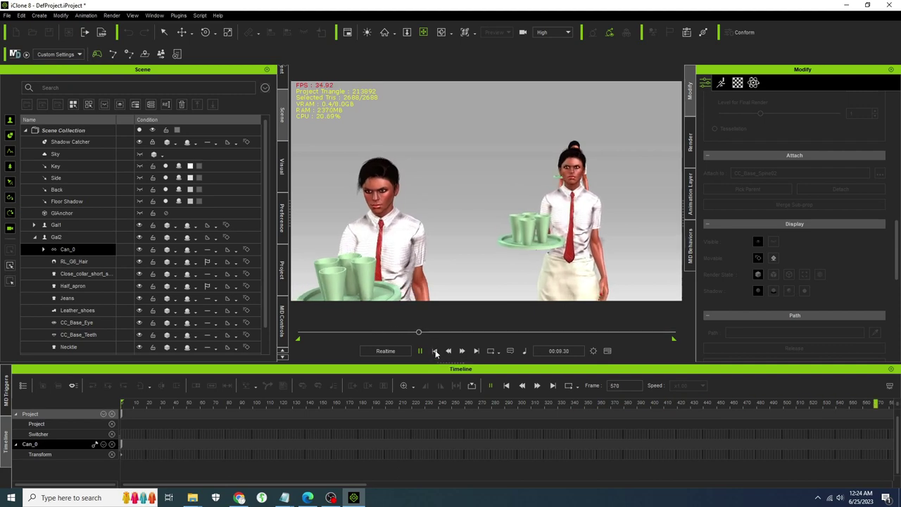
key(ctrl+space)
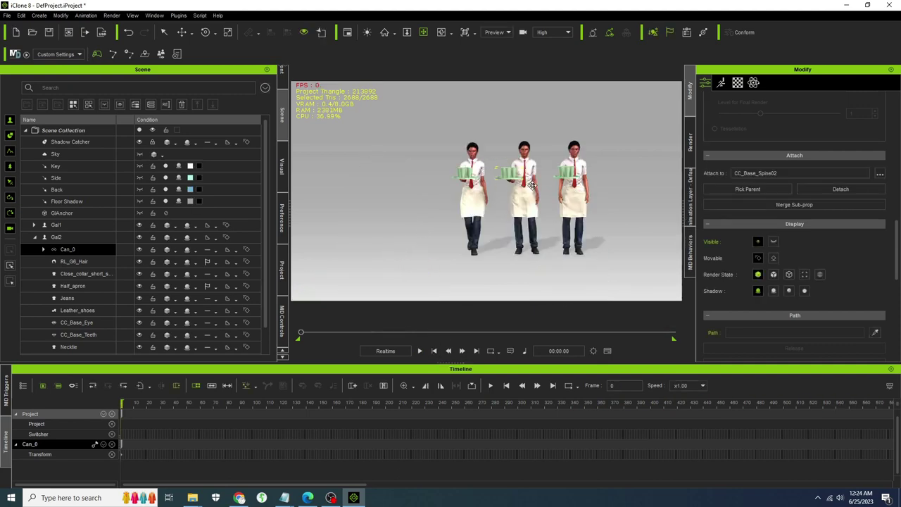
Step: Select Gal3 and view the three waiters from behind
middle_drag(524, 188, 480, 194)
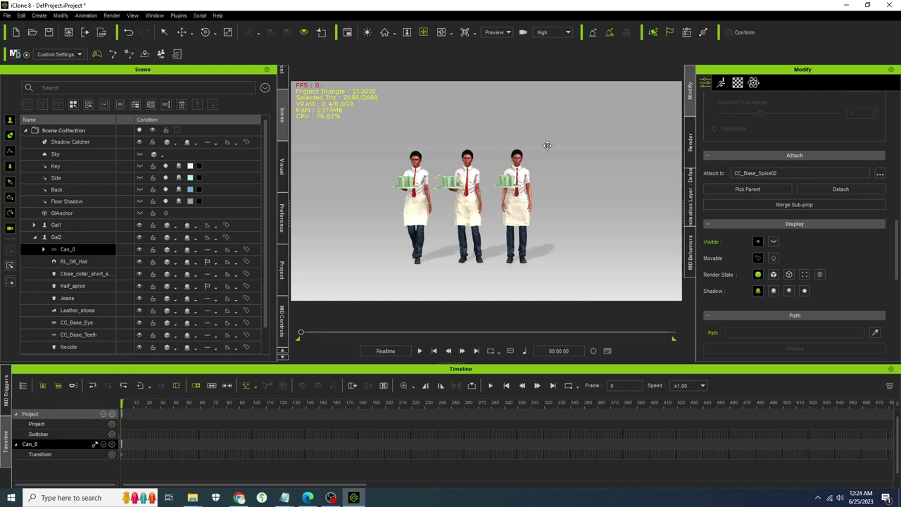
scroll(563, 194, up, 2)
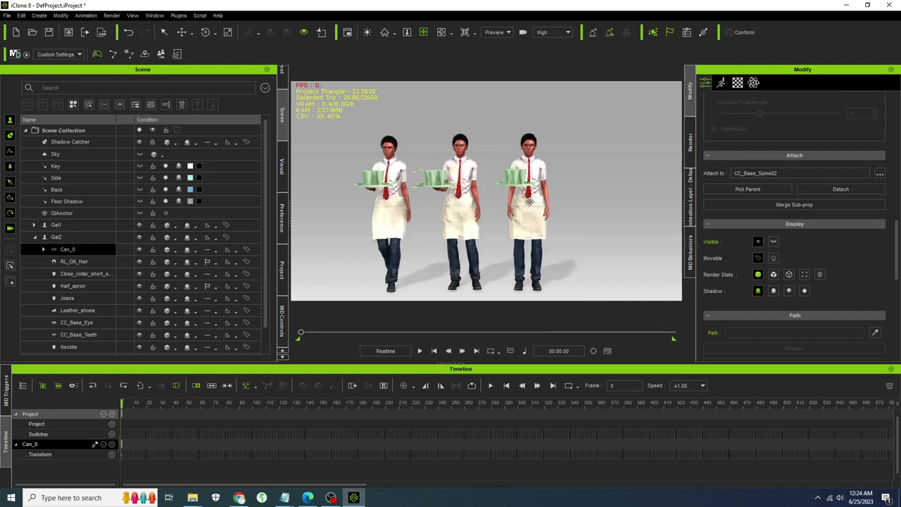
scroll(521, 201, up, 2)
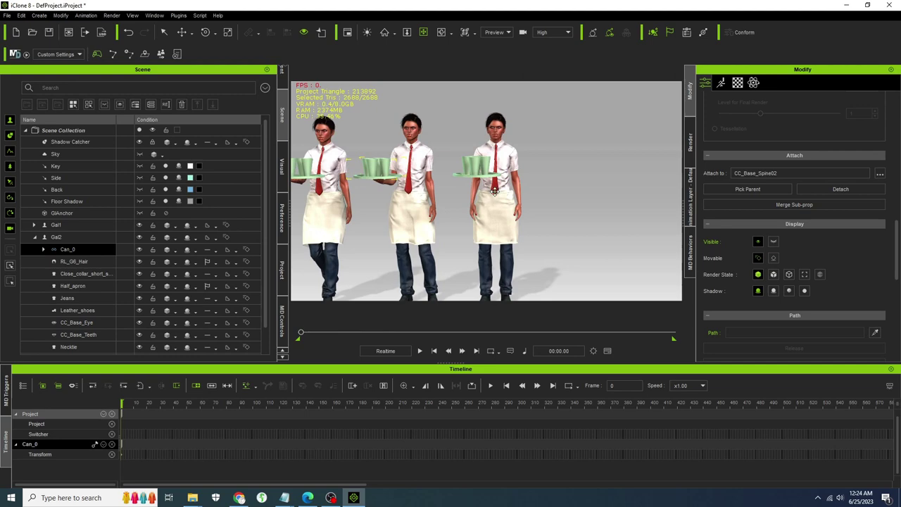
scroll(495, 188, up, 2)
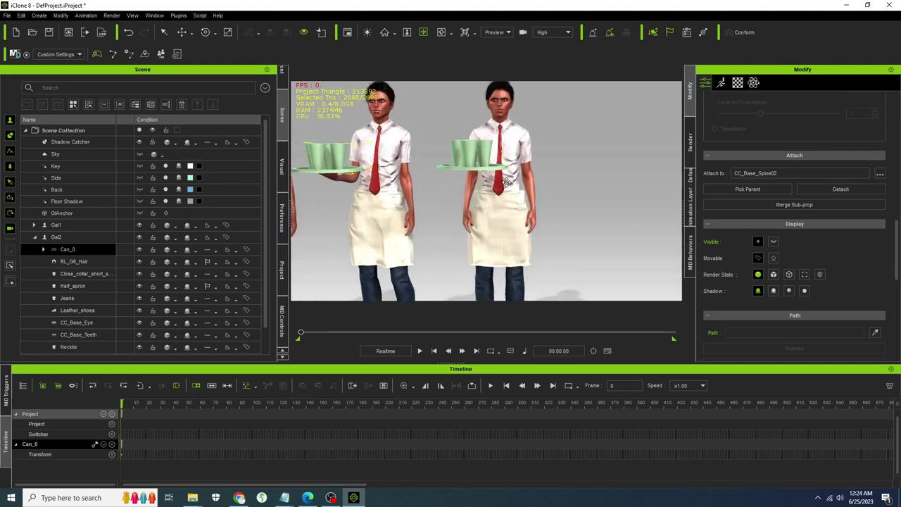
click(505, 183)
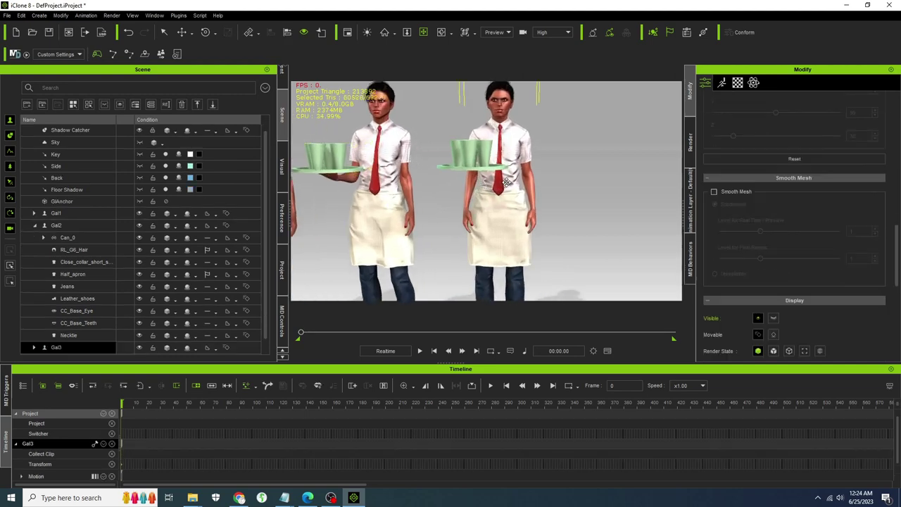
scroll(514, 204, down, 4)
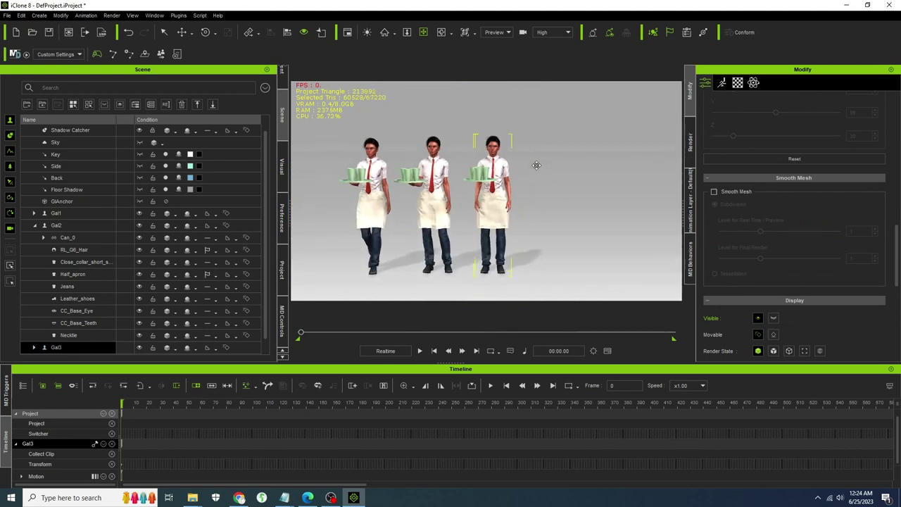
right_drag(584, 172, 191, 183)
right_drag(524, 197, 366, 227)
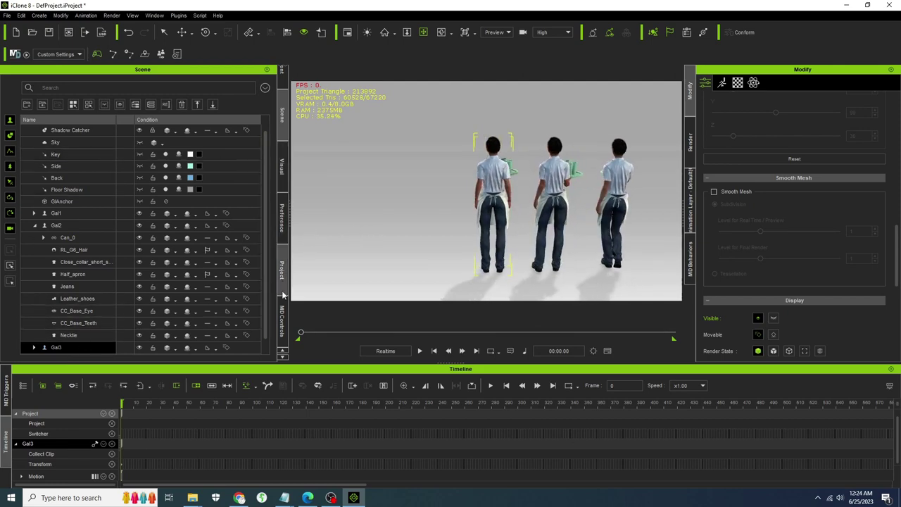
Step: In the Motion Director controls, deactivate Gal2 and make Gal3 the active character with recording enabled
click(283, 320)
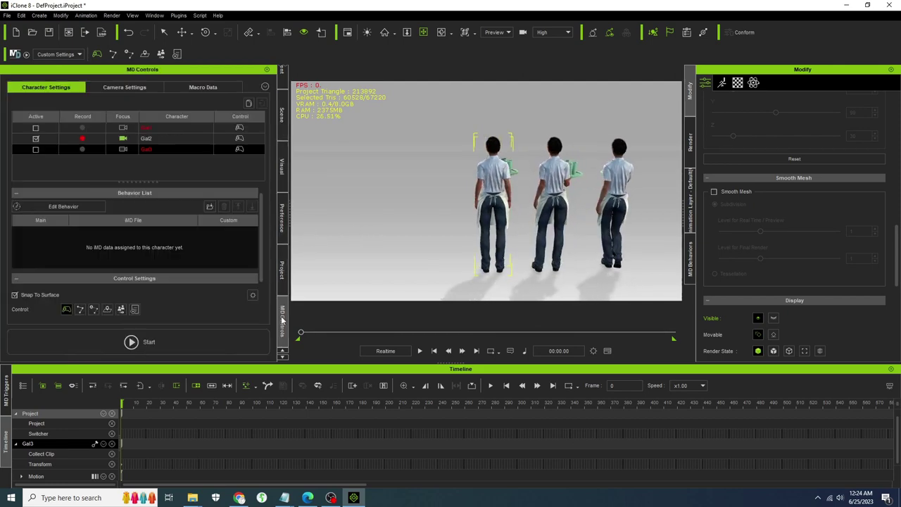
click(78, 139)
click(35, 138)
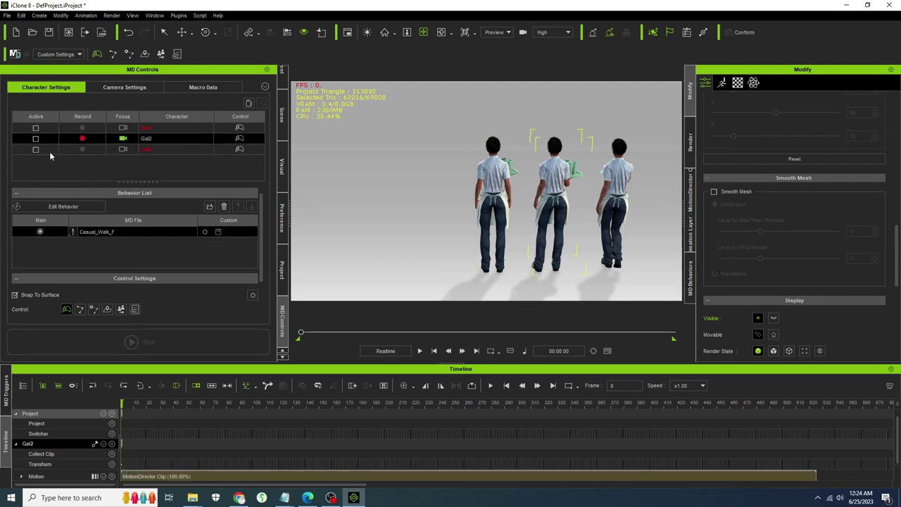
click(35, 150)
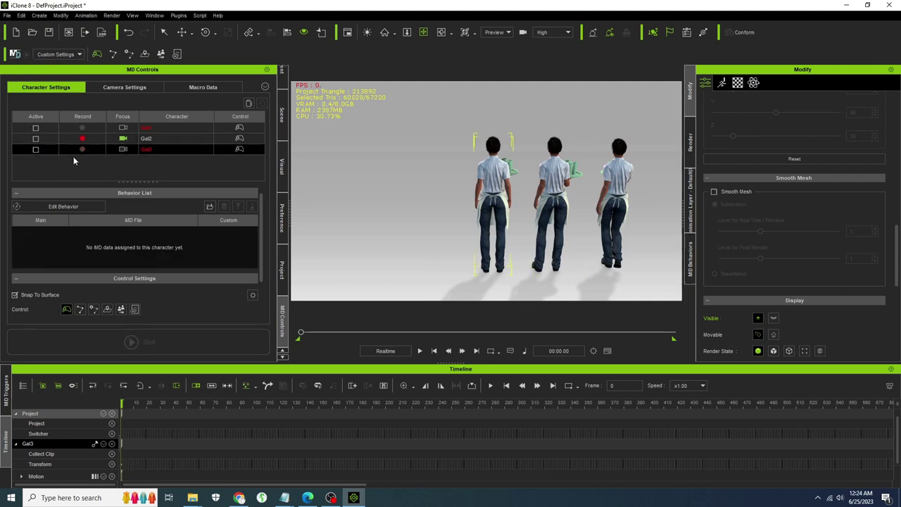
click(36, 150)
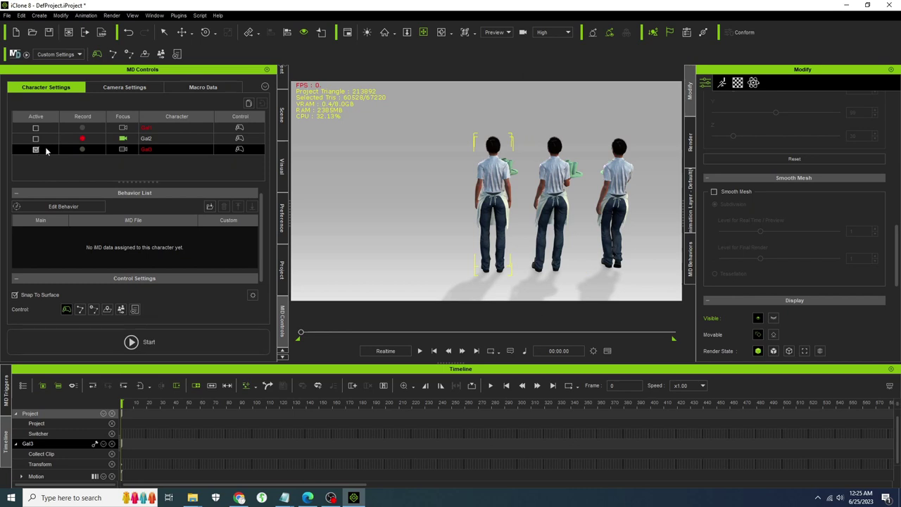
click(82, 149)
Step: Record Gal3's casual walk using the default Female MD data, keeping the current window layout, and return to the start of the timeline
click(139, 341)
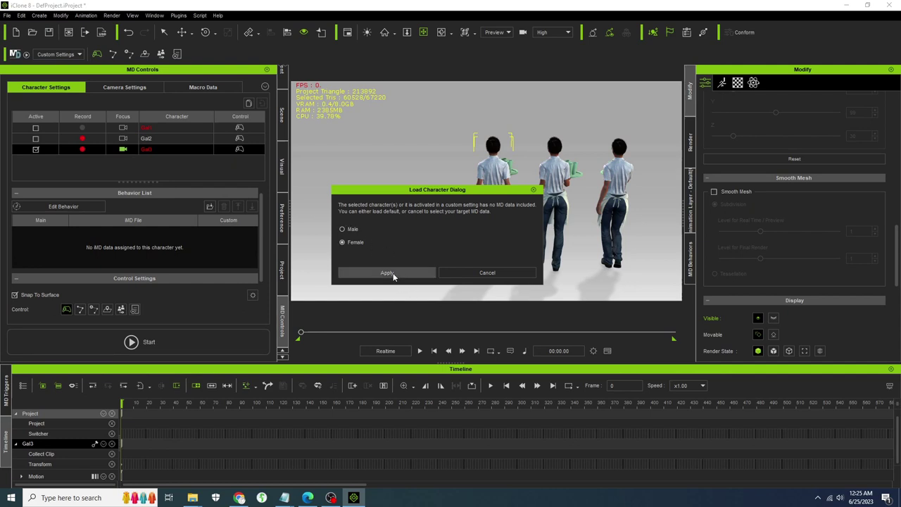
click(387, 272)
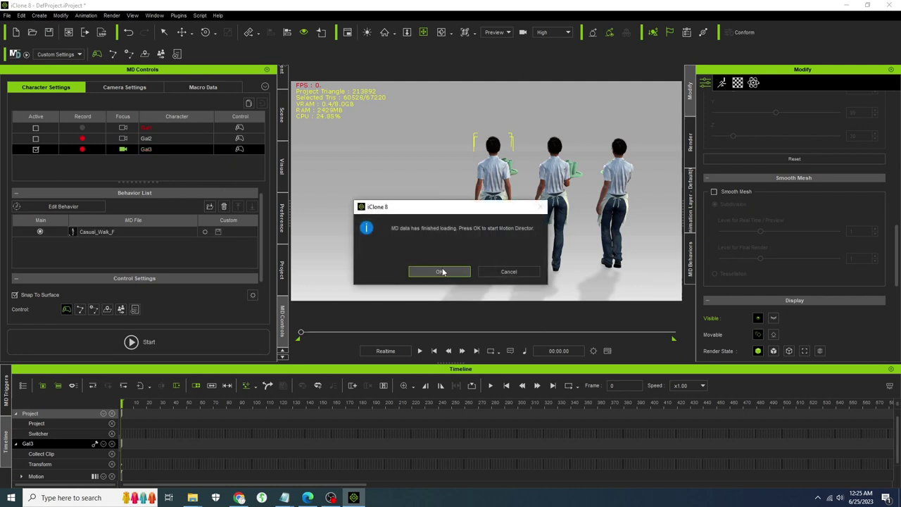
click(440, 271)
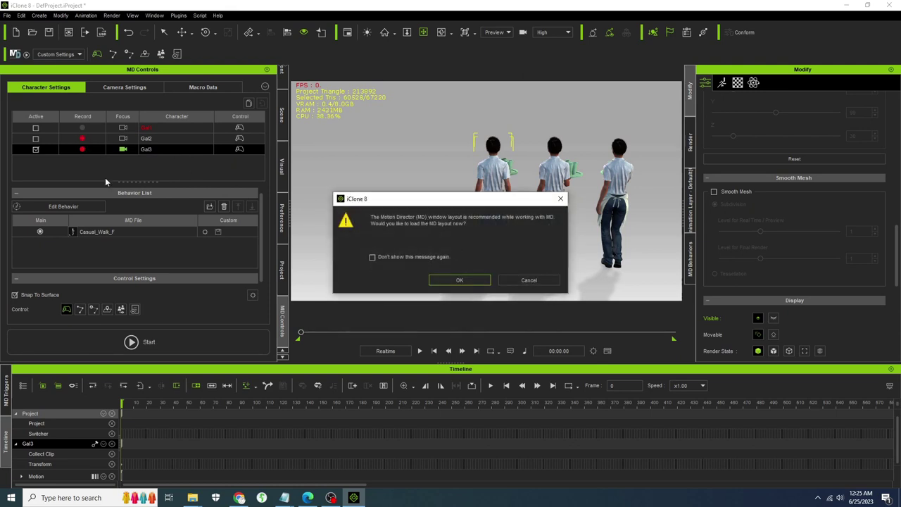
click(515, 282)
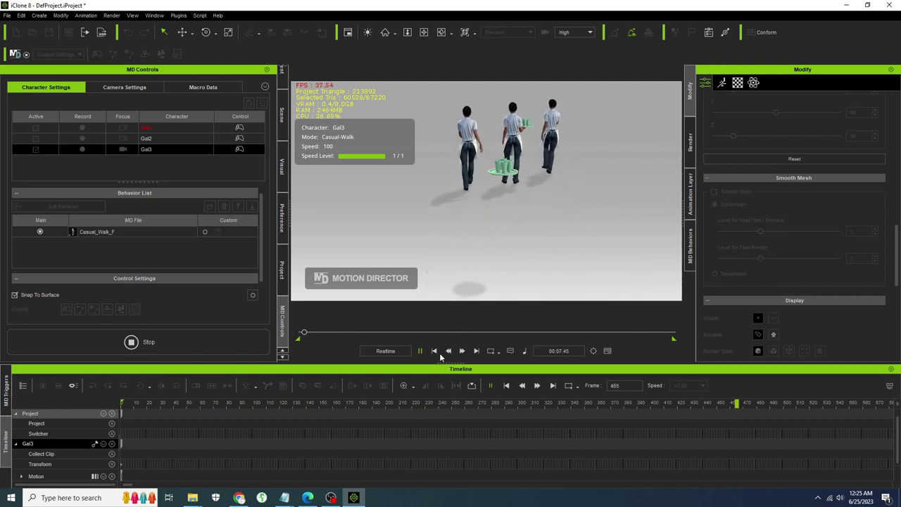
click(164, 343)
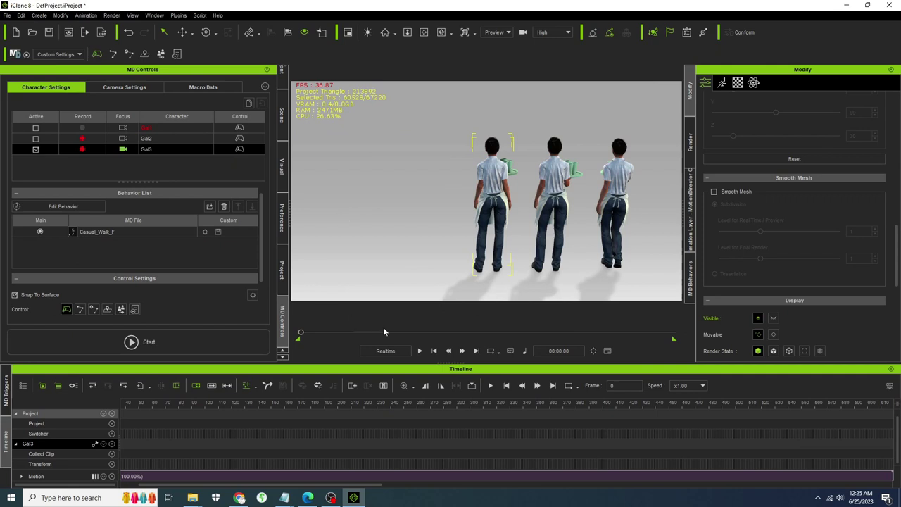
drag(300, 331, 227, 341)
drag(345, 487, 163, 478)
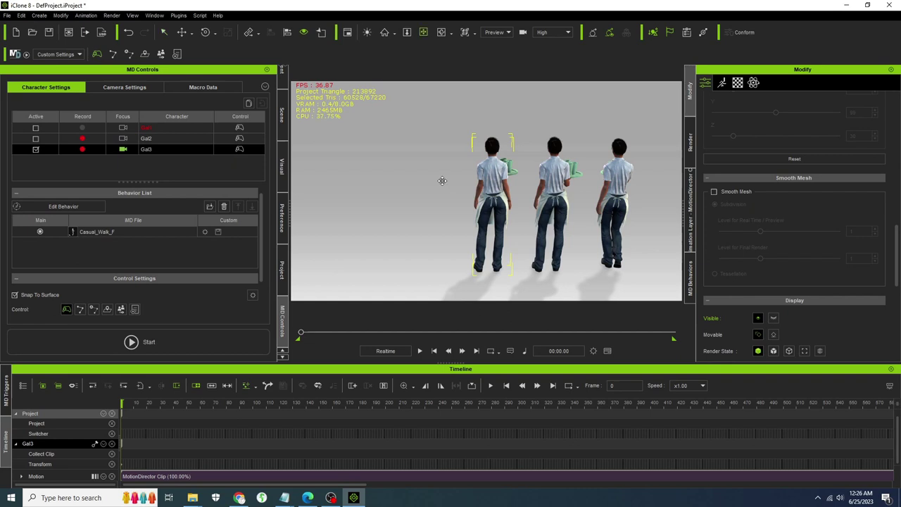
Step: Open Edit Motion Layer for Gal3 and raise the right hand to the height of the tray
alt+right_drag(421, 142, 776, 156)
right_drag(428, 200, 549, 192)
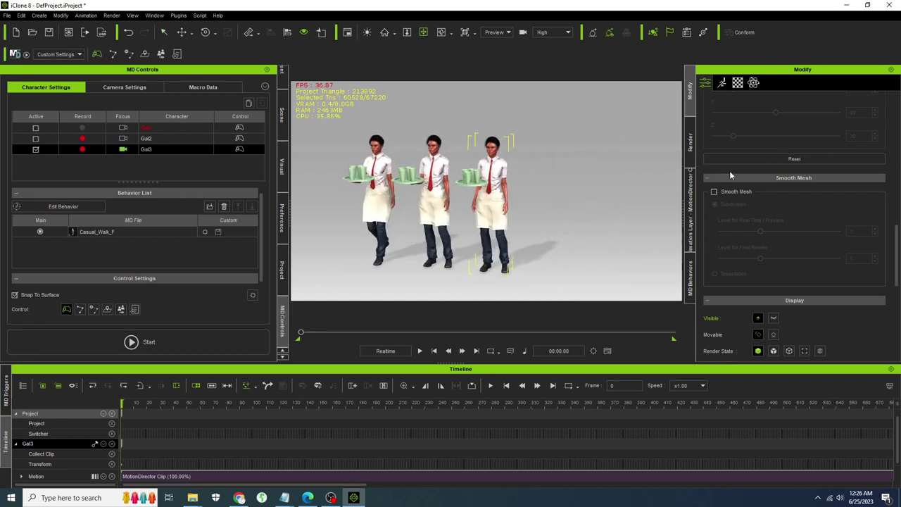
alt+drag(453, 204, 474, 140)
scroll(501, 212, up, 3)
alt+right_drag(473, 158, 535, 199)
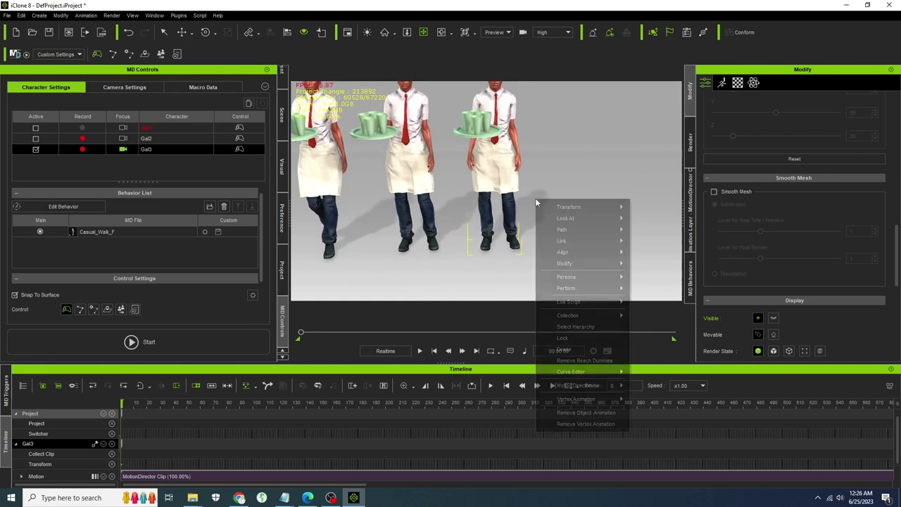
click(721, 82)
click(793, 187)
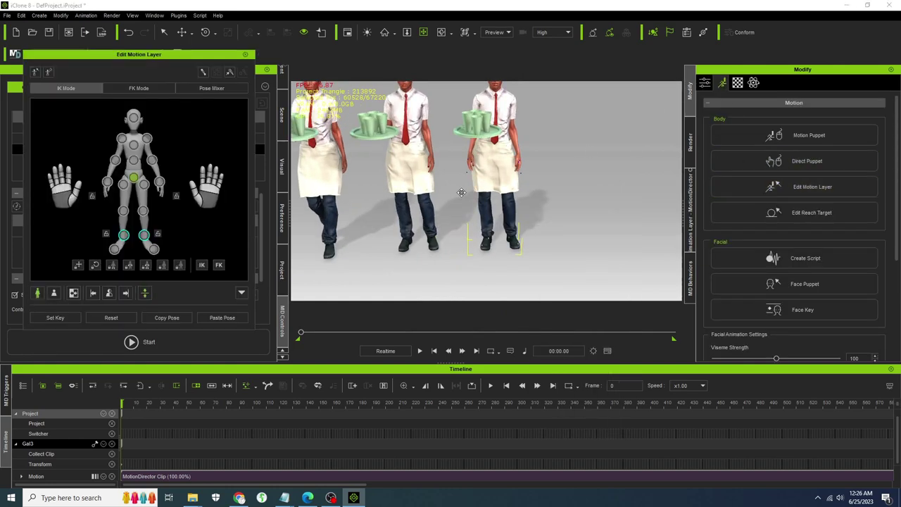
click(107, 182)
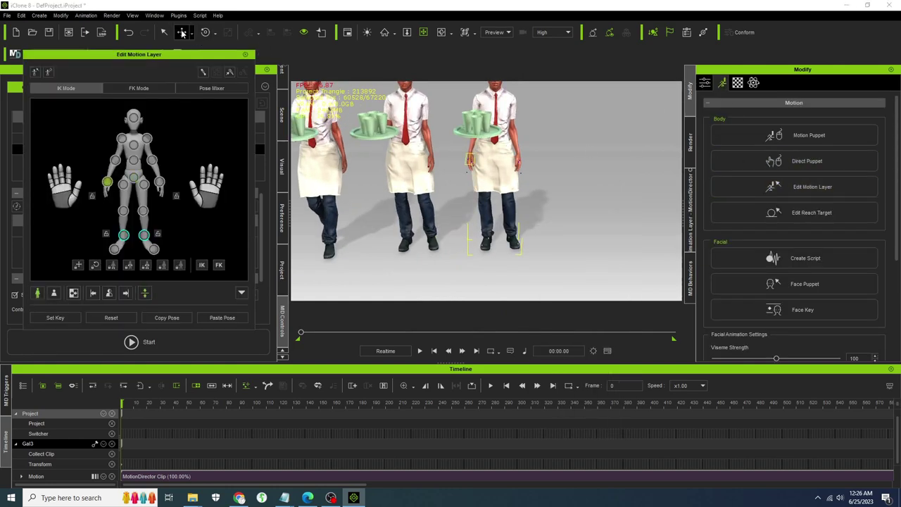
drag(472, 121, 470, 92)
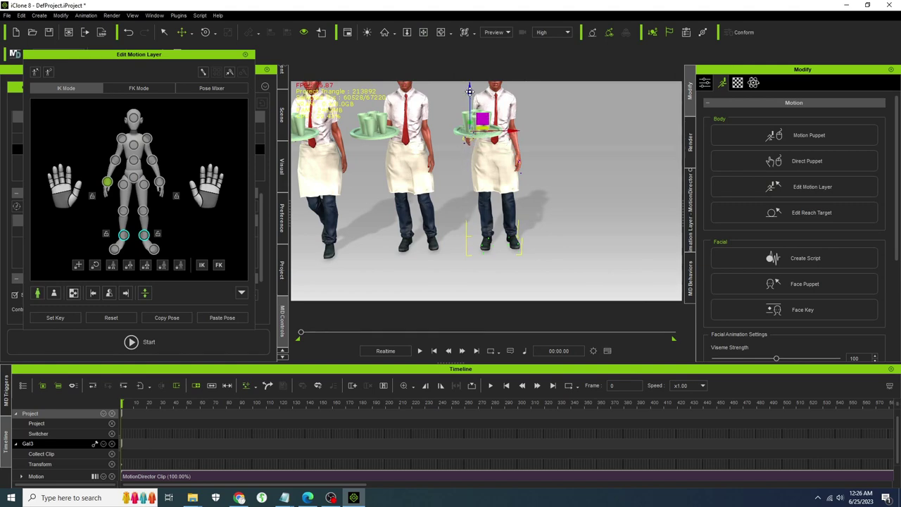
Step: Move Gal3's right hand forward and adjust its height so that it sits beneath the tray
right_drag(431, 176, 545, 196)
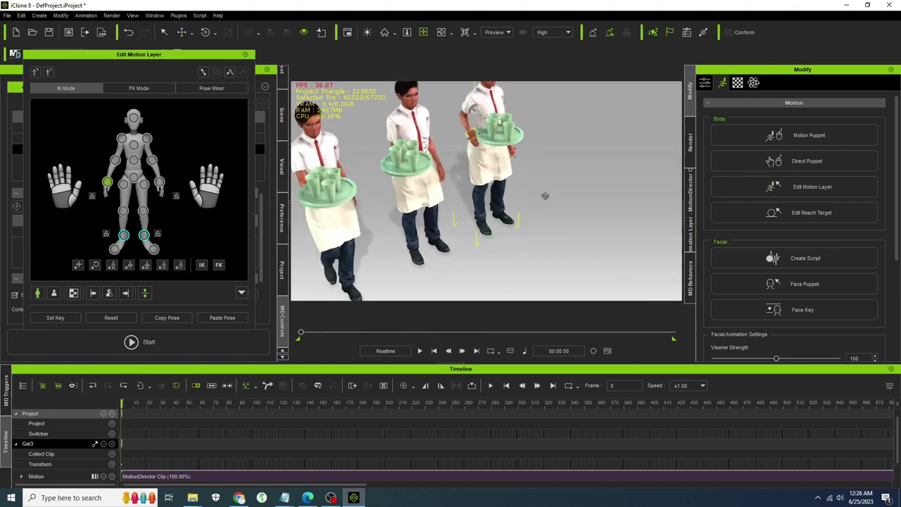
click(181, 32)
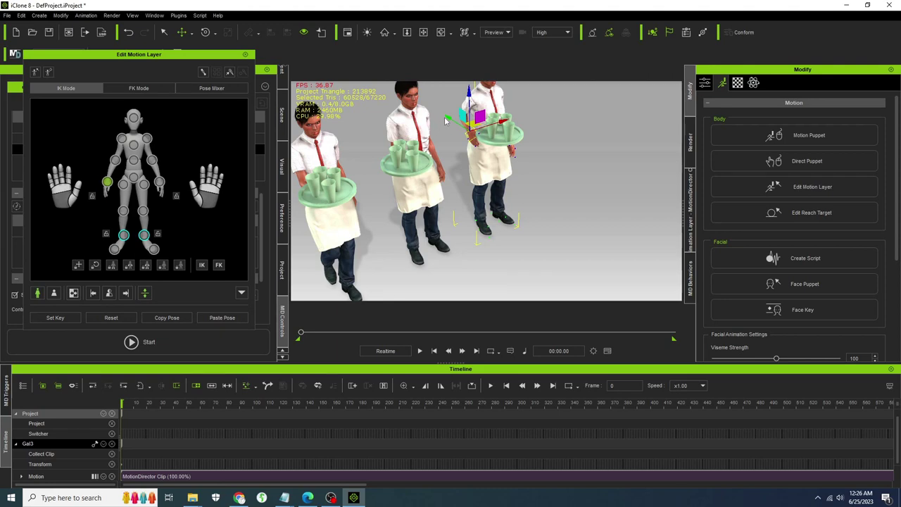
drag(444, 121, 485, 99)
right_drag(485, 101, 484, 108)
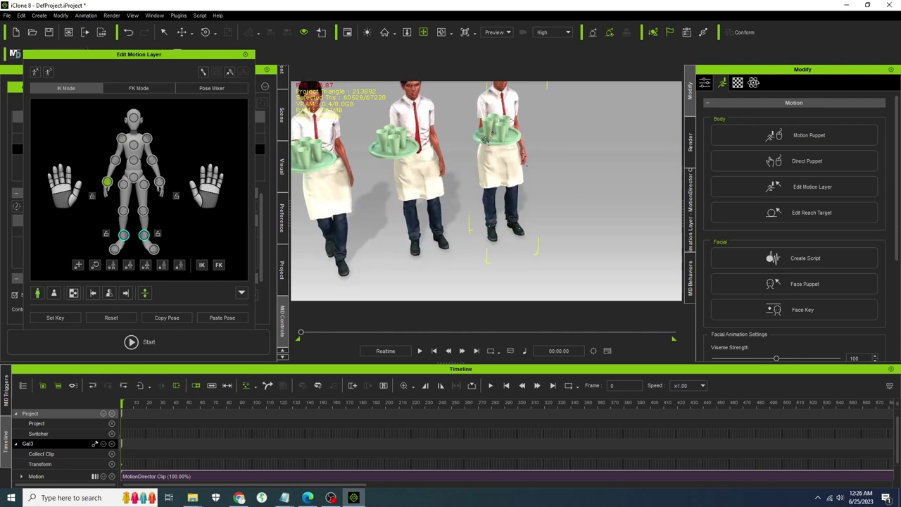
Step: Rotate Gal3's right hand to turn the palm up towards the underside of the tray
right_drag(485, 140, 488, 165)
scroll(489, 167, up, 3)
middle_drag(501, 127, 497, 209)
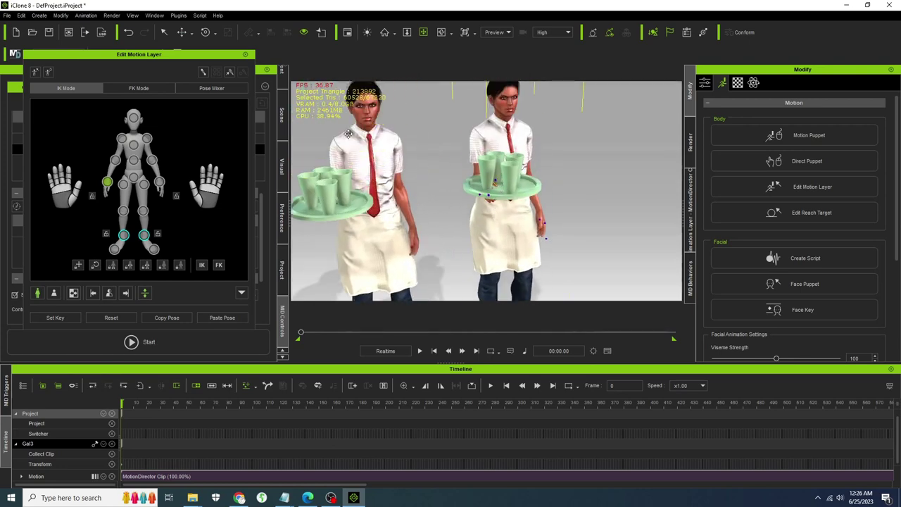
click(205, 32)
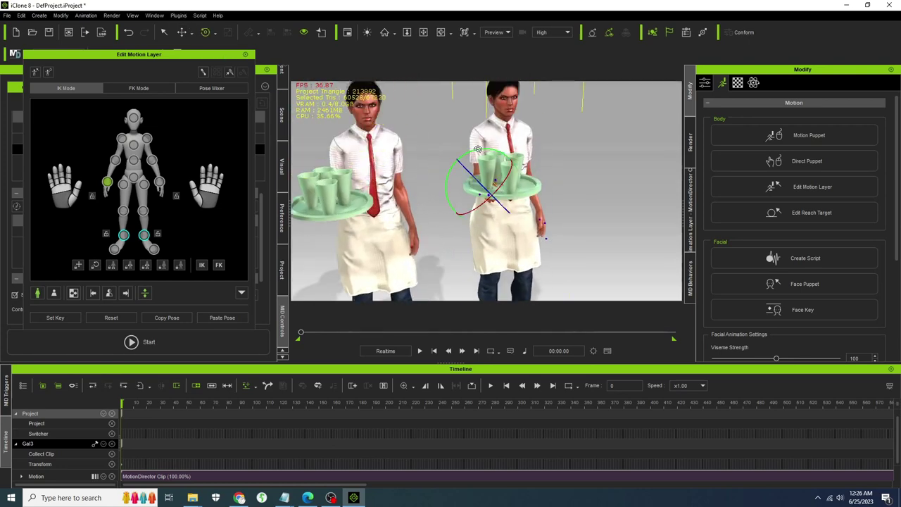
drag(474, 149, 435, 182)
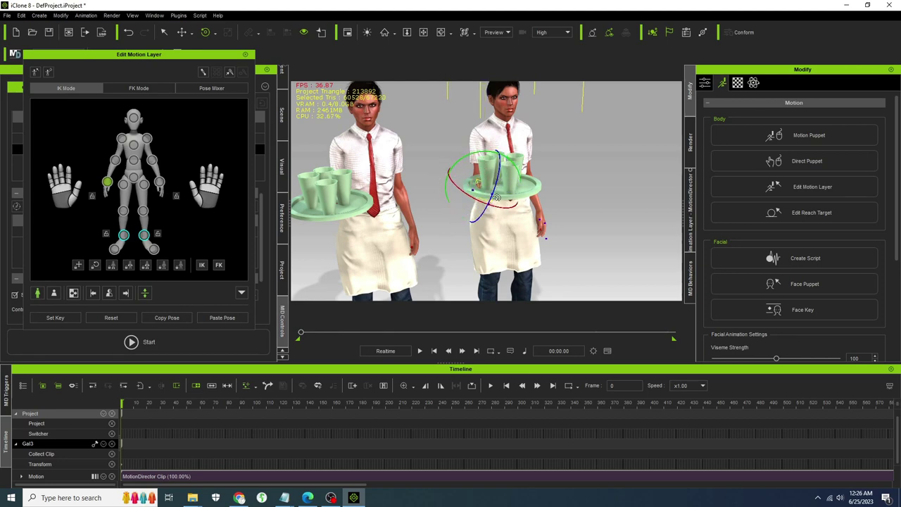
right_drag(497, 198, 473, 162)
middle_drag(473, 162, 497, 215)
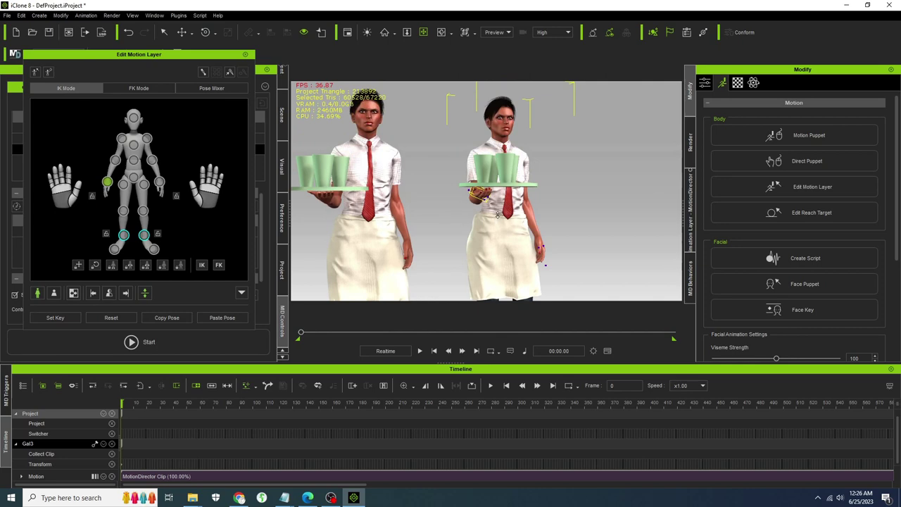
Step: Open the curled fingers of Gal3's right hand in the motion layer editor
scroll(497, 214, up, 5)
mouse_move(469, 234)
right_down()
mouse_move(466, 243)
mouse_move(468, 223)
mouse_move(479, 227)
right_up()
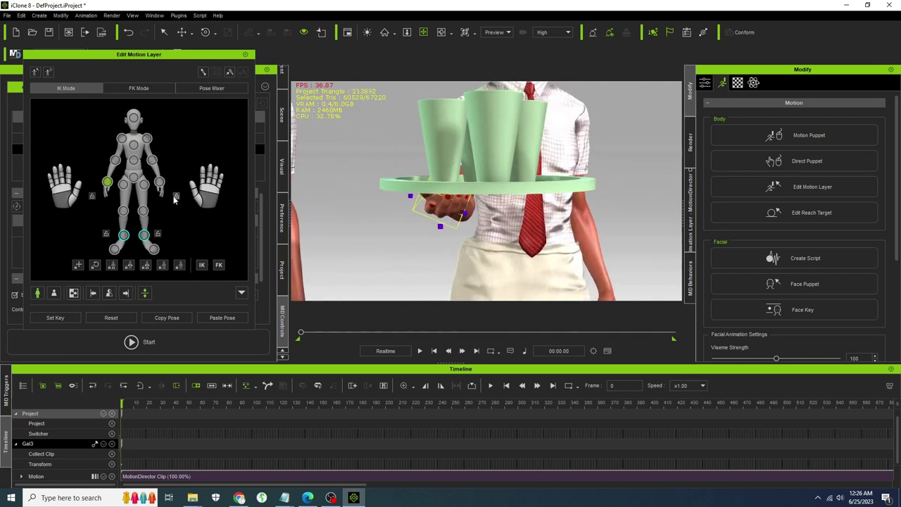
drag(63, 190, 47, 68)
Step: Rotate Gal3's right hand to lay the open palm flat under the tray, check it from several angles, and close Edit Motion Layer
click(205, 32)
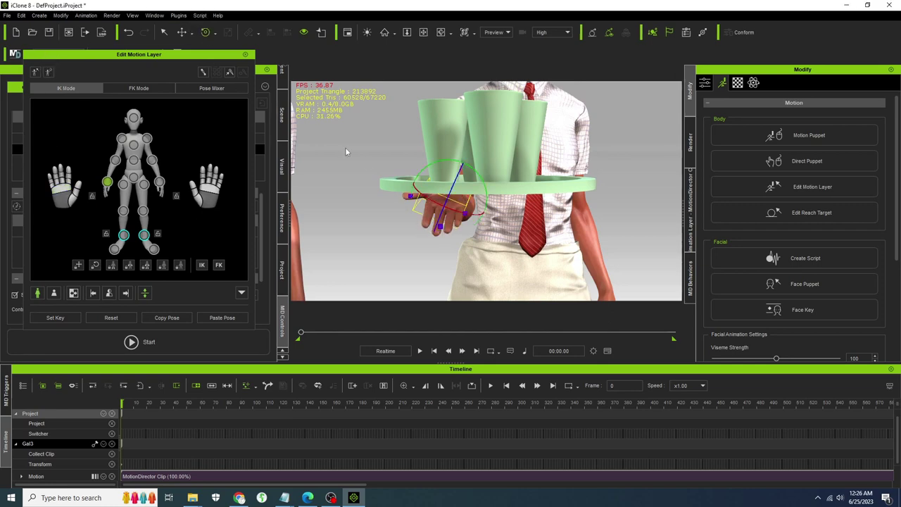
mouse_move(458, 196)
mouse_down()
mouse_move(424, 173)
mouse_move(416, 199)
mouse_move(449, 211)
mouse_up()
key(x)
drag(456, 165, 444, 203)
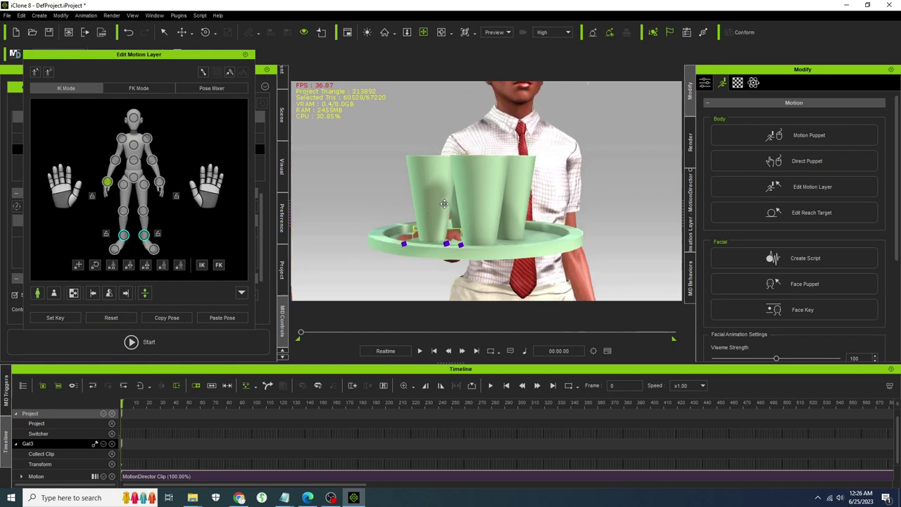
right_drag(416, 190, 486, 123)
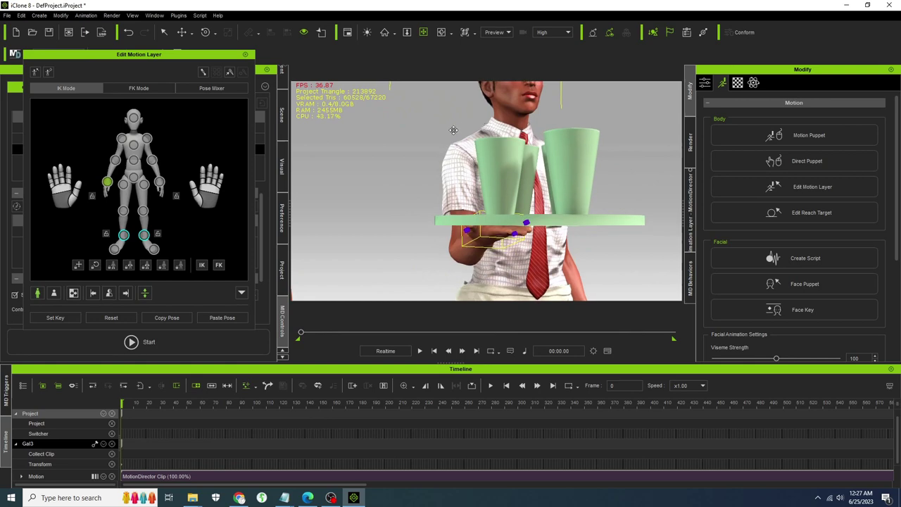
right_drag(540, 176, 431, 174)
right_drag(479, 197, 566, 243)
middle_drag(503, 234, 531, 258)
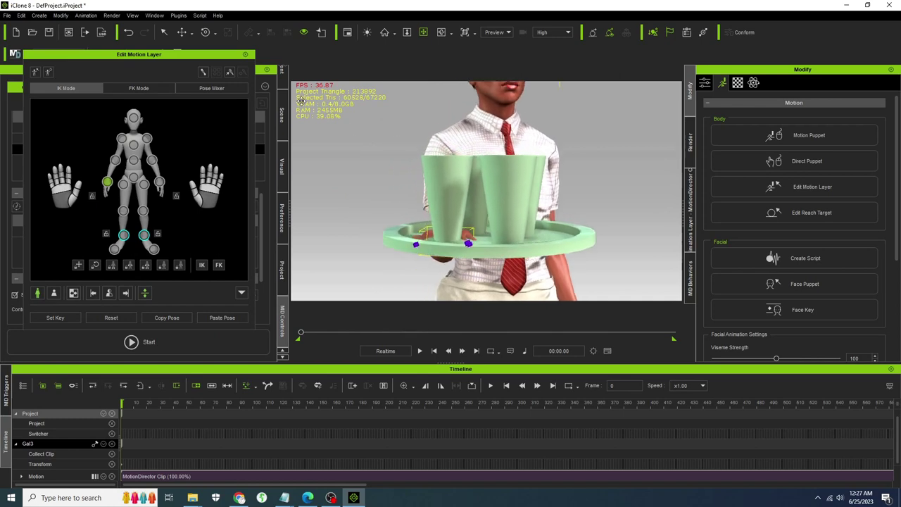
click(244, 55)
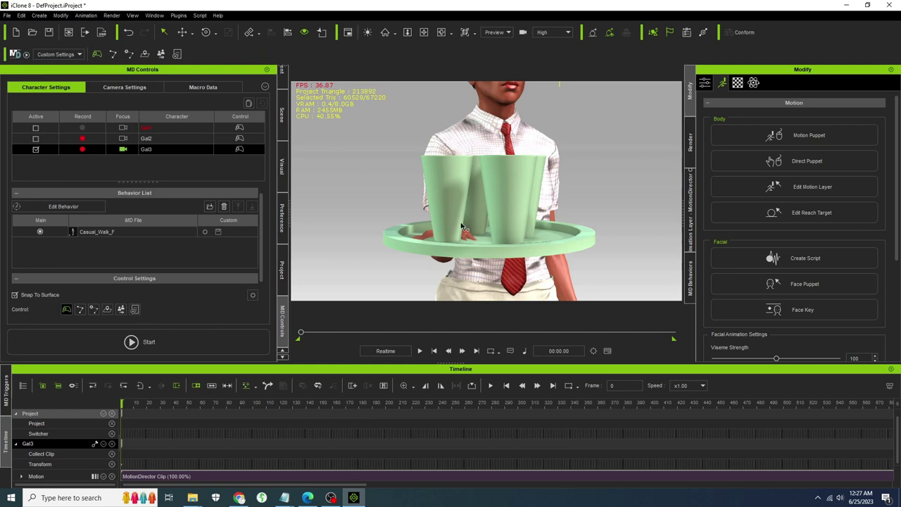
Step: Raise Gal3's cup tray so that it rests on top of the open palm, and check the fit from several angles
click(492, 255)
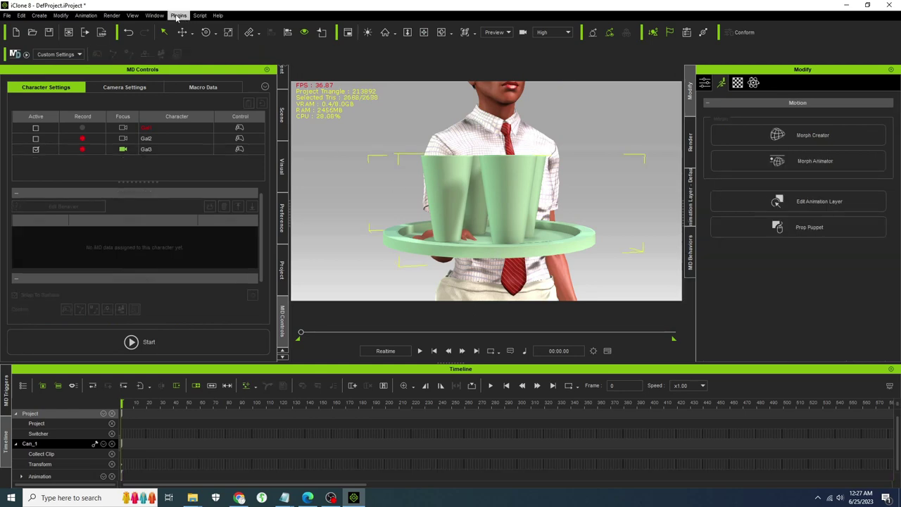
click(182, 32)
drag(488, 197, 488, 189)
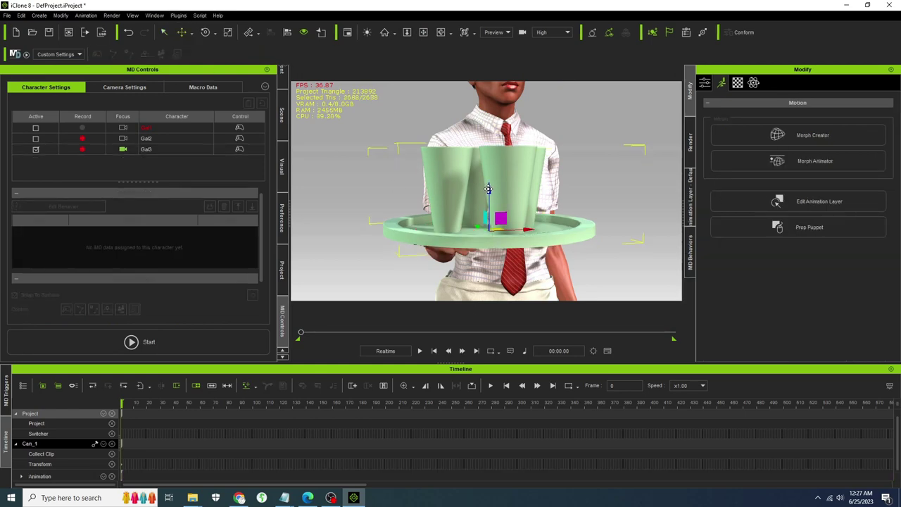
drag(530, 231, 502, 232)
right_drag(502, 232, 466, 227)
middle_drag(461, 178, 462, 156)
right_click(463, 157)
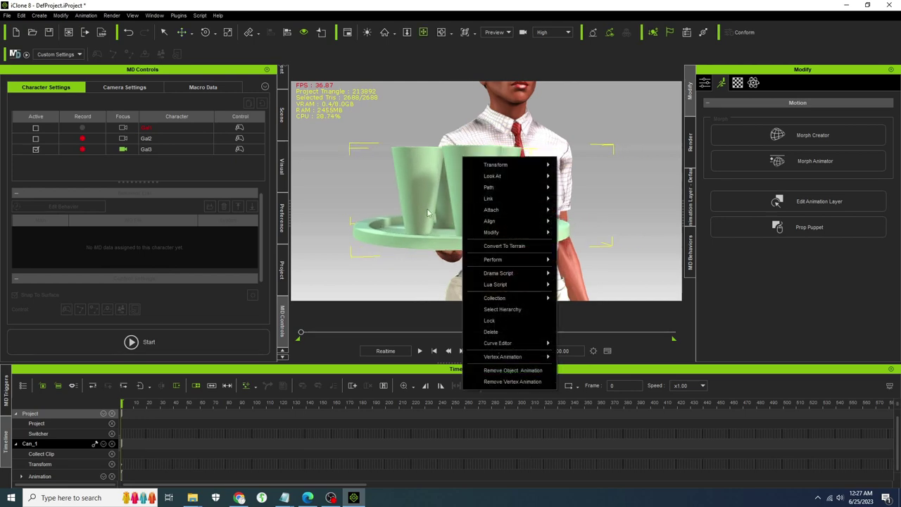
click(415, 208)
right_drag(499, 199, 469, 142)
right_click(468, 142)
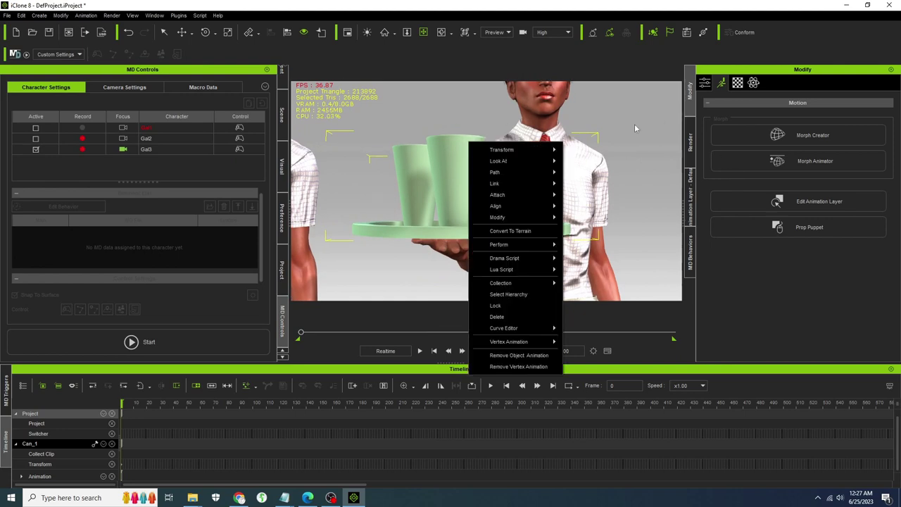
click(557, 100)
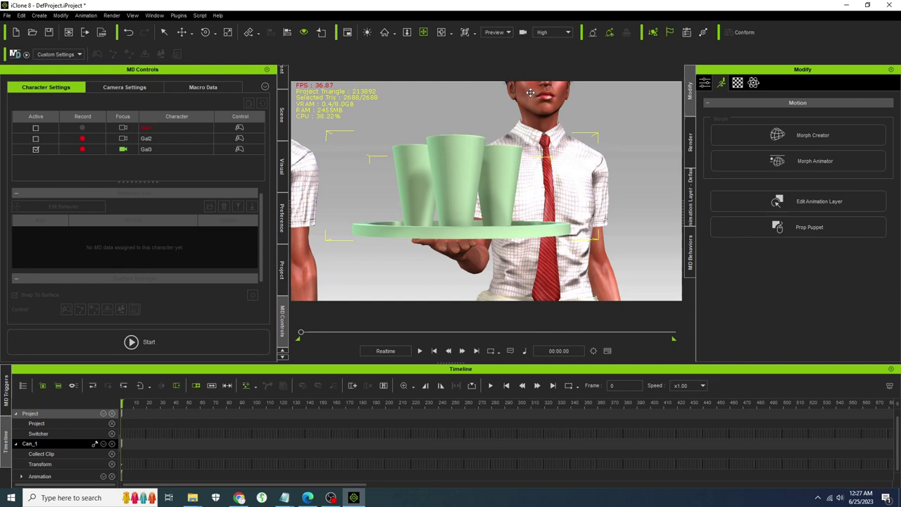
Step: Reopen Gal3's motion layer editor and rotate the right hand to align the palm with the underside of the tray
click(234, 148)
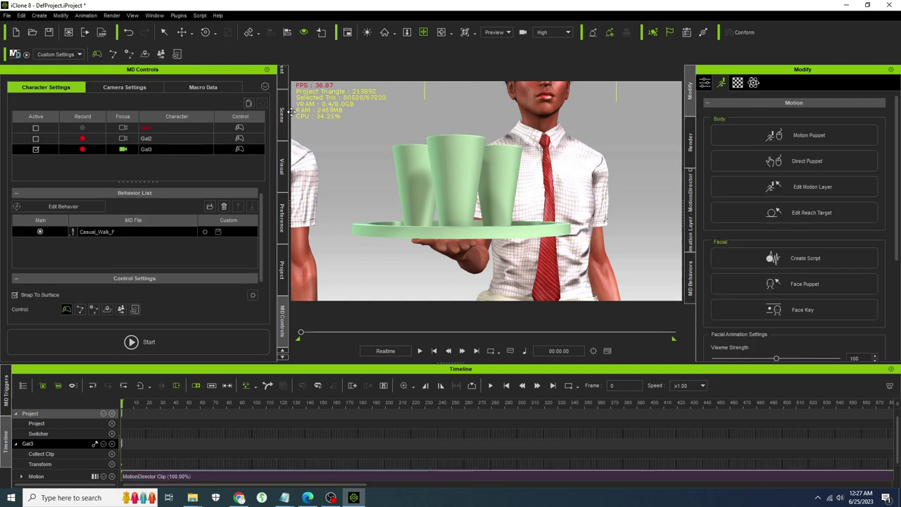
click(282, 114)
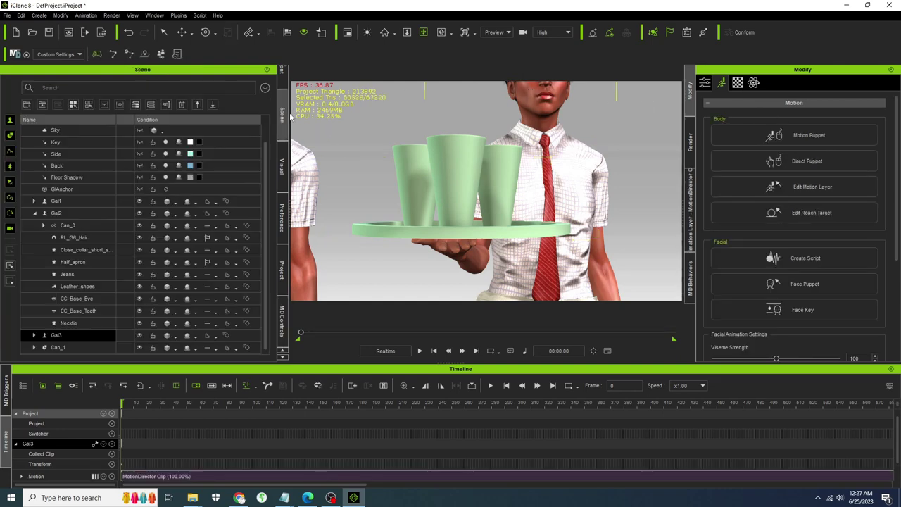
click(794, 187)
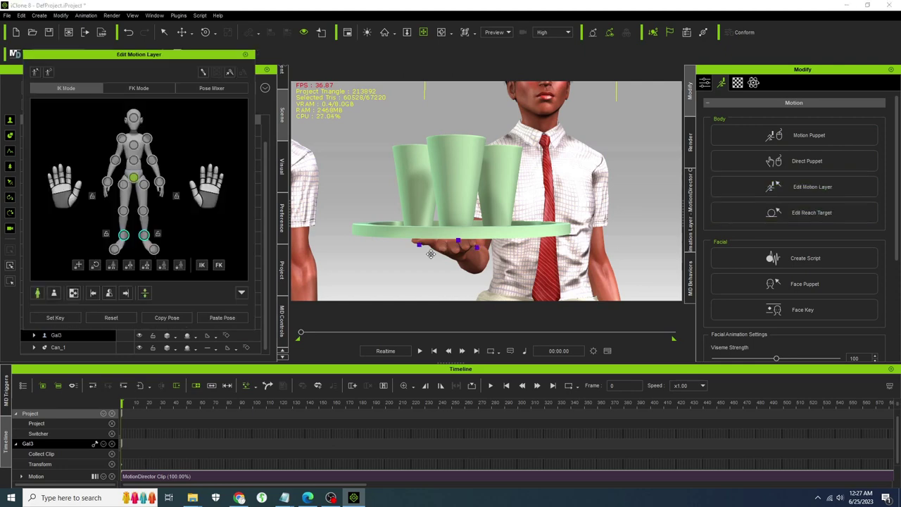
click(107, 181)
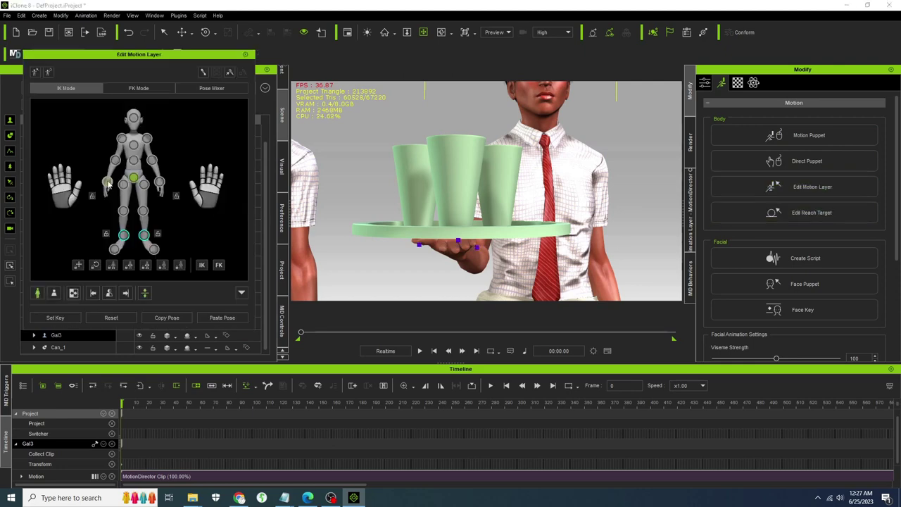
click(205, 33)
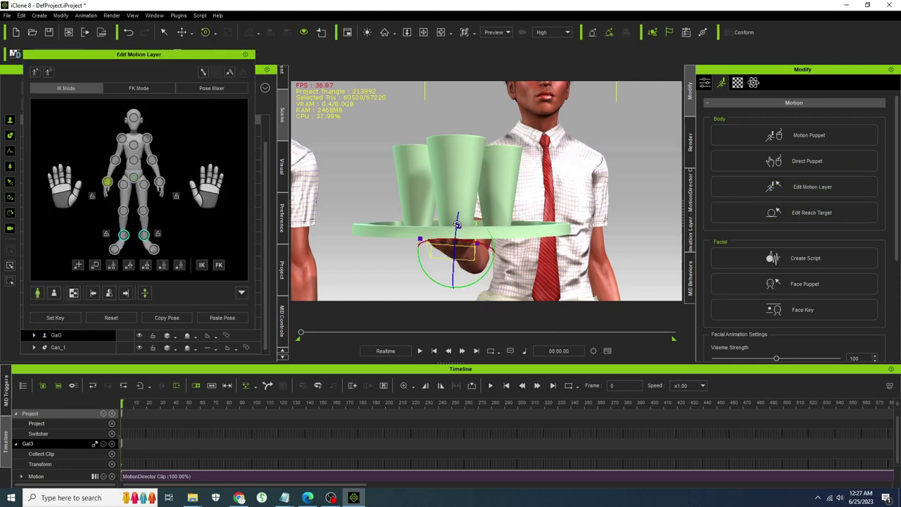
middle_drag(446, 242, 438, 191)
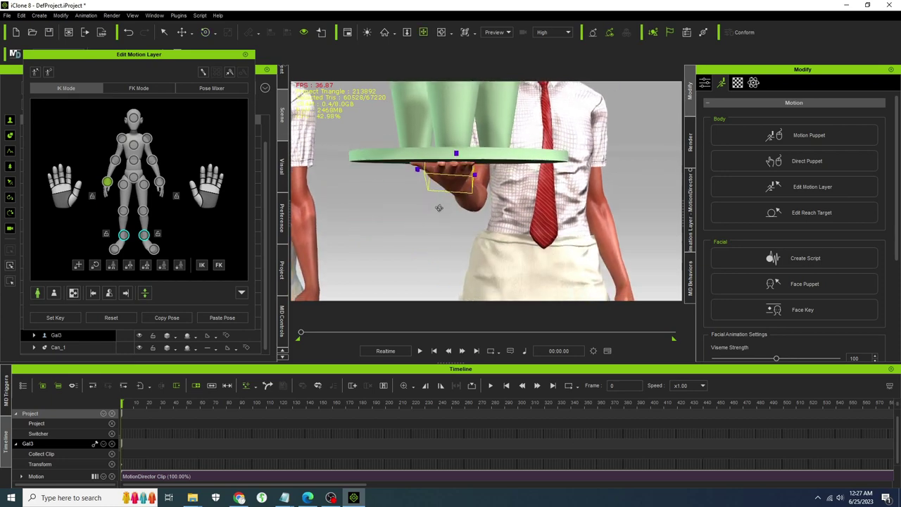
Step: Lower Gal3's right hand slightly beneath the tray, check the pose beside the other waiters, and close Edit Motion Layer
right_drag(440, 208, 508, 181)
click(181, 33)
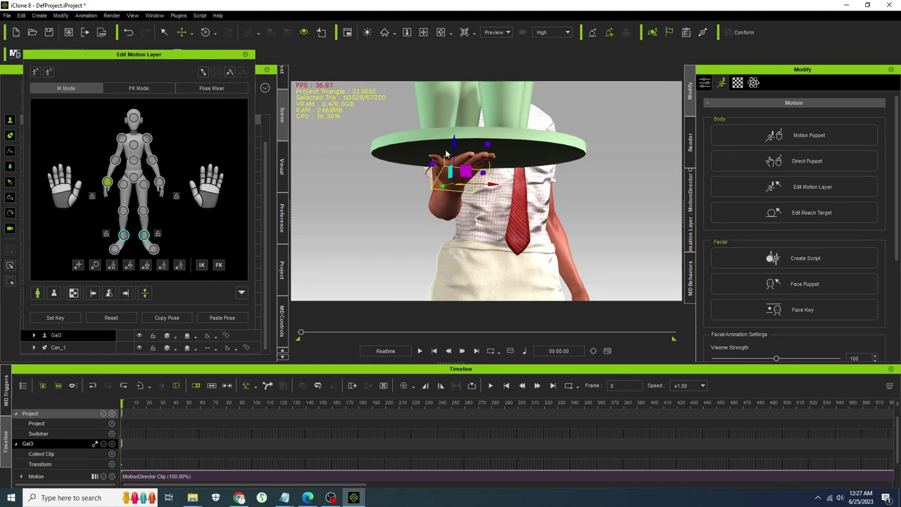
drag(452, 144, 452, 146)
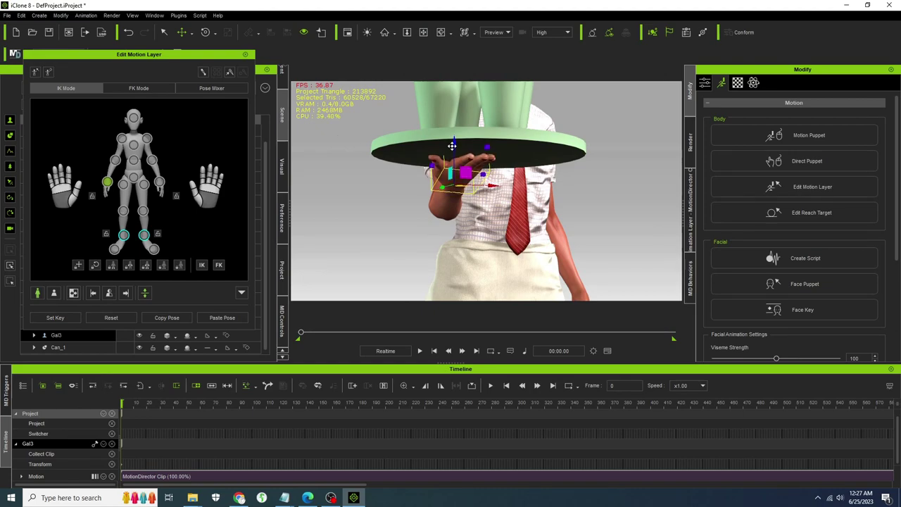
mouse_move(551, 146)
right_down()
mouse_move(563, 203)
mouse_move(486, 169)
mouse_move(461, 132)
mouse_move(498, 113)
mouse_move(551, 156)
right_up()
scroll(552, 157, down, 5)
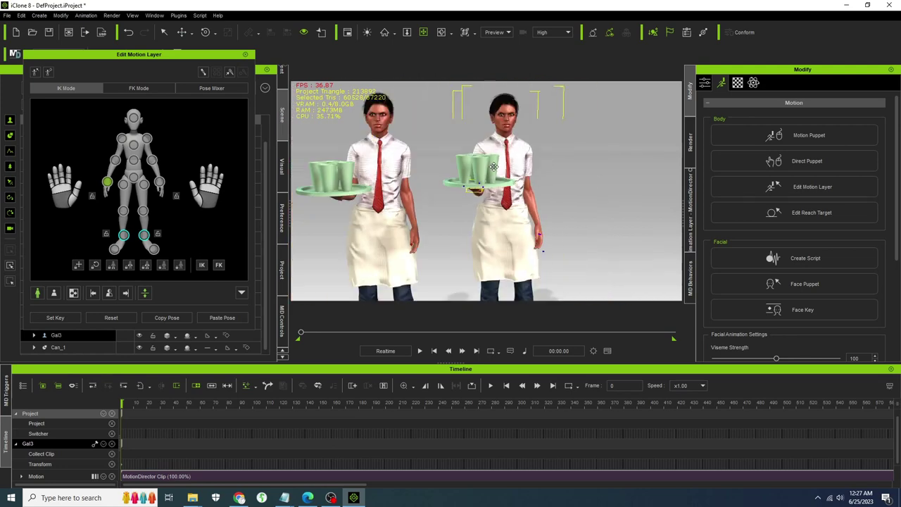
right_drag(494, 167, 493, 135)
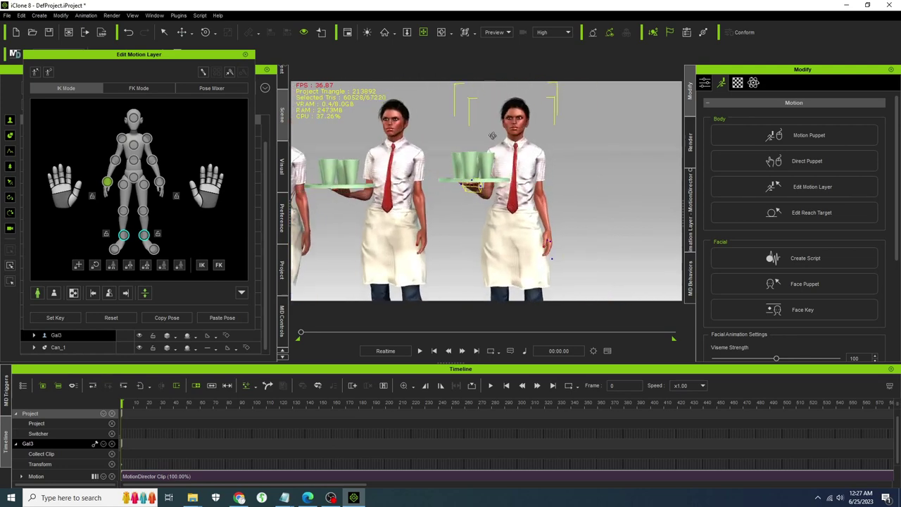
click(245, 55)
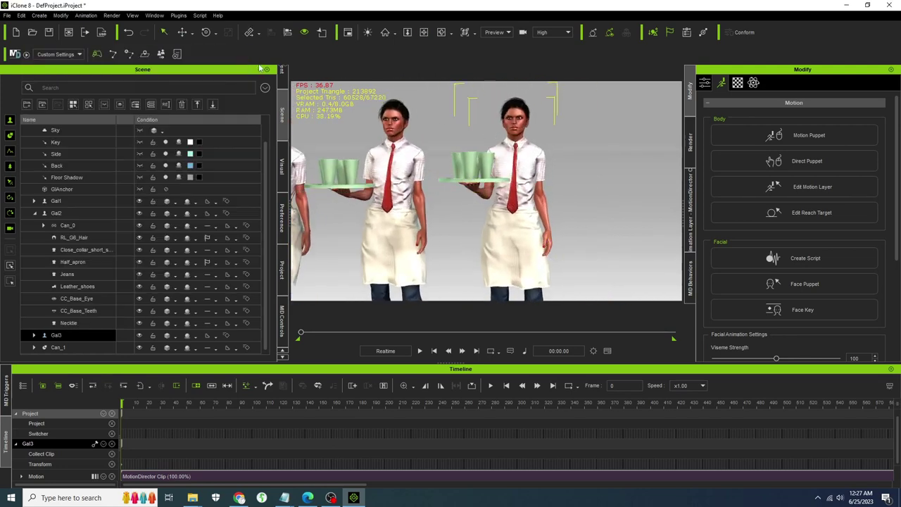
Step: Attach the Can_1 tray to Gal3's right hand bone, CC_Base_R_Hand, and play the animation to check it
click(705, 83)
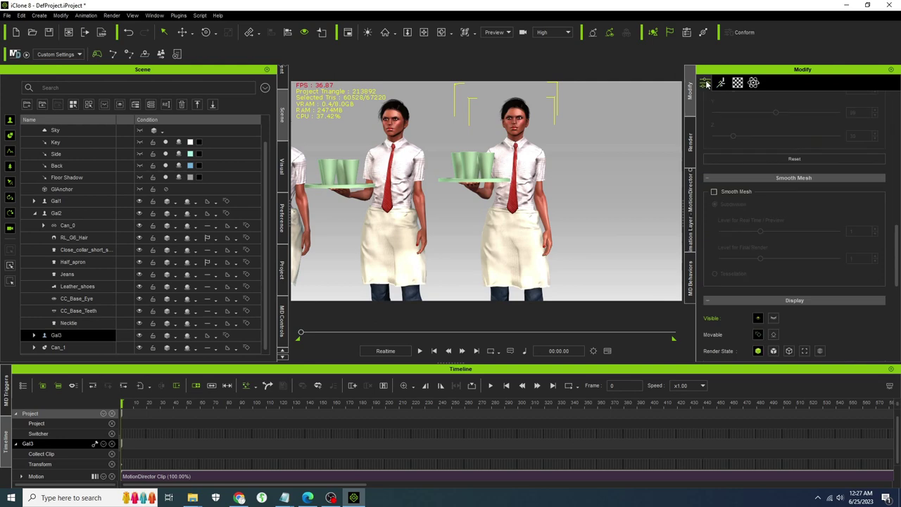
click(493, 183)
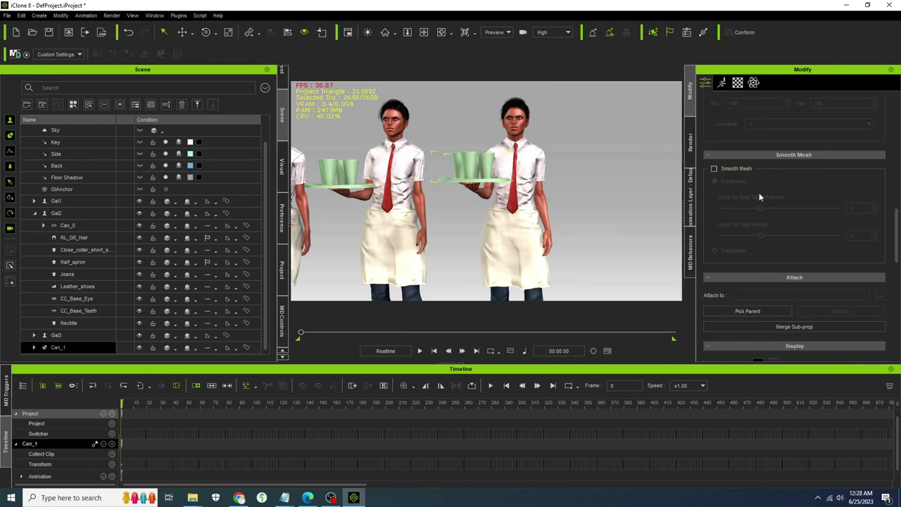
scroll(759, 192, down, 1)
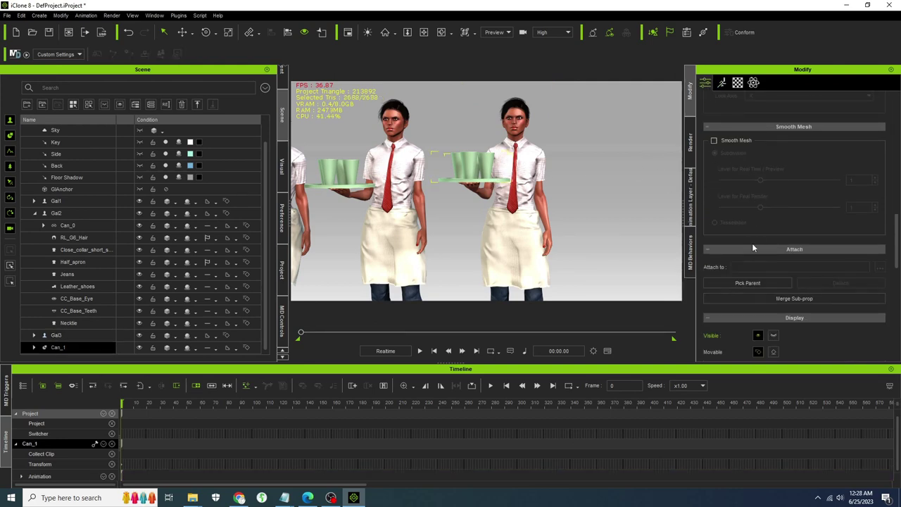
click(728, 283)
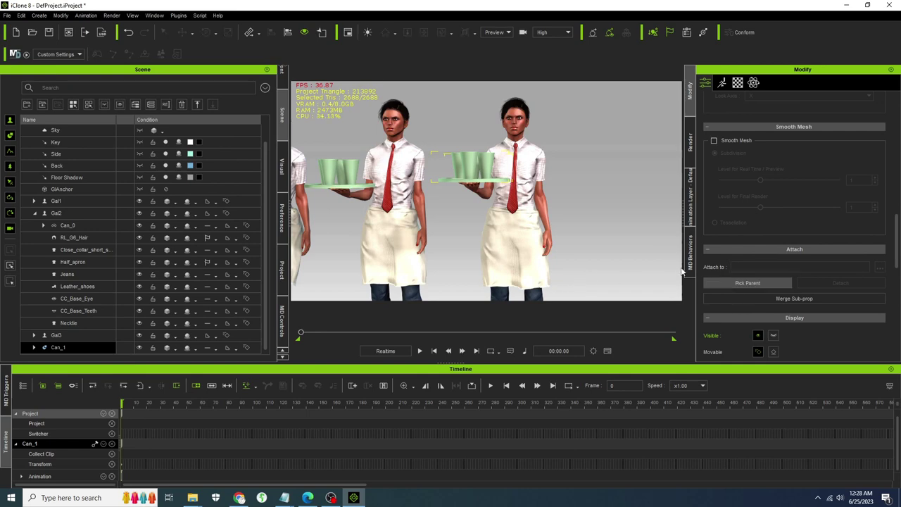
click(470, 187)
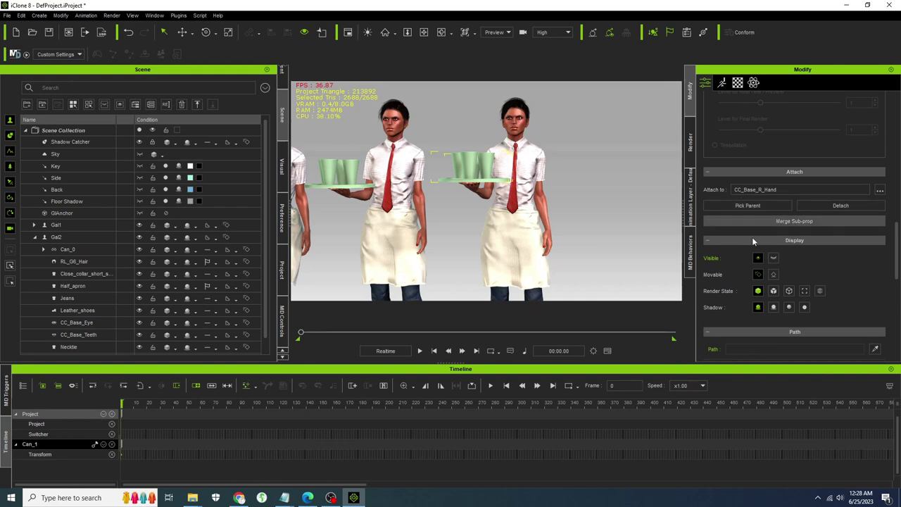
click(420, 351)
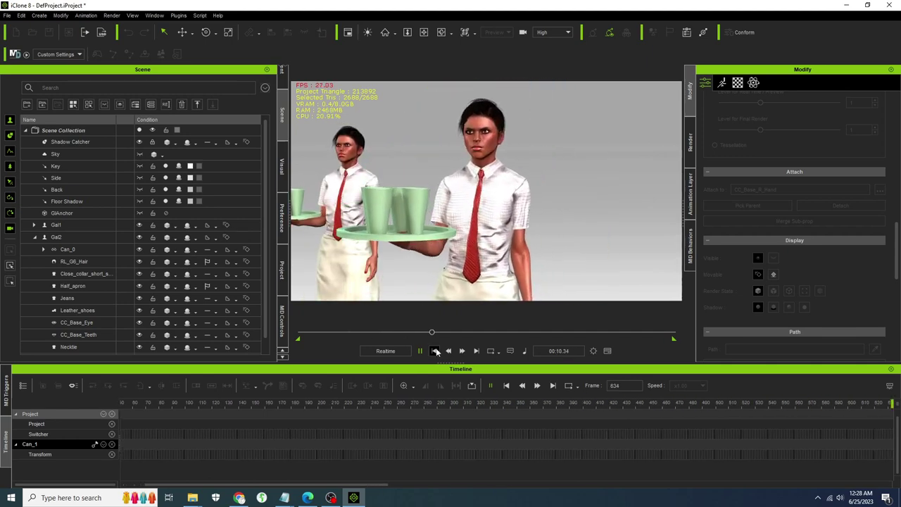
key(space)
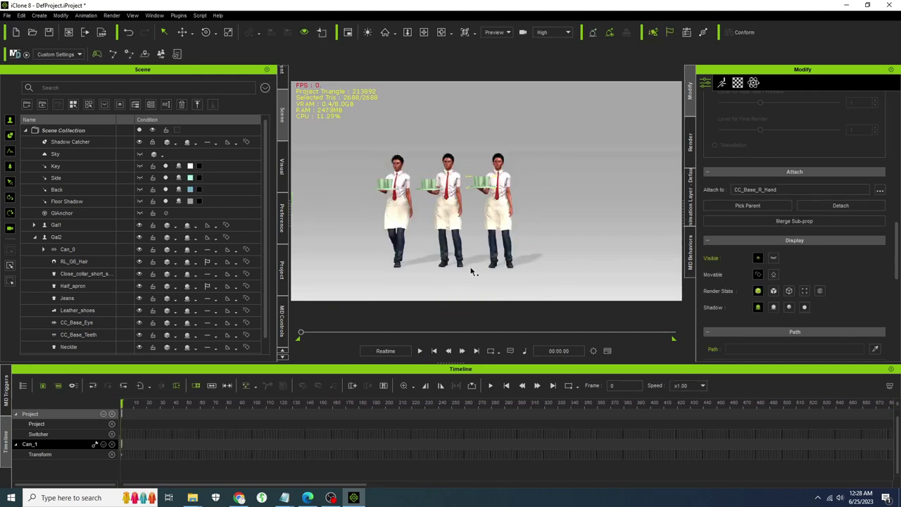
Step: Expand Gal3's Motion and Motion Layer tracks in the timeline to show the body-part tracks
click(508, 207)
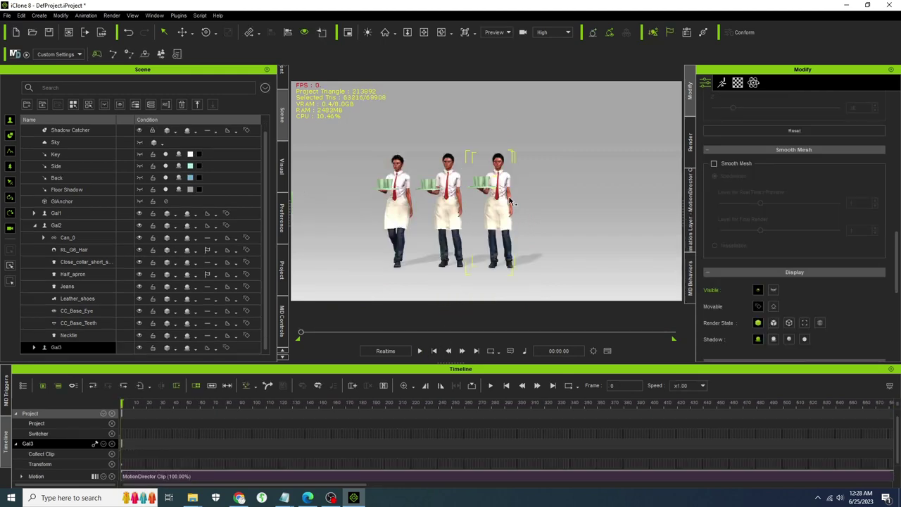
scroll(264, 449, down, 1)
click(184, 462)
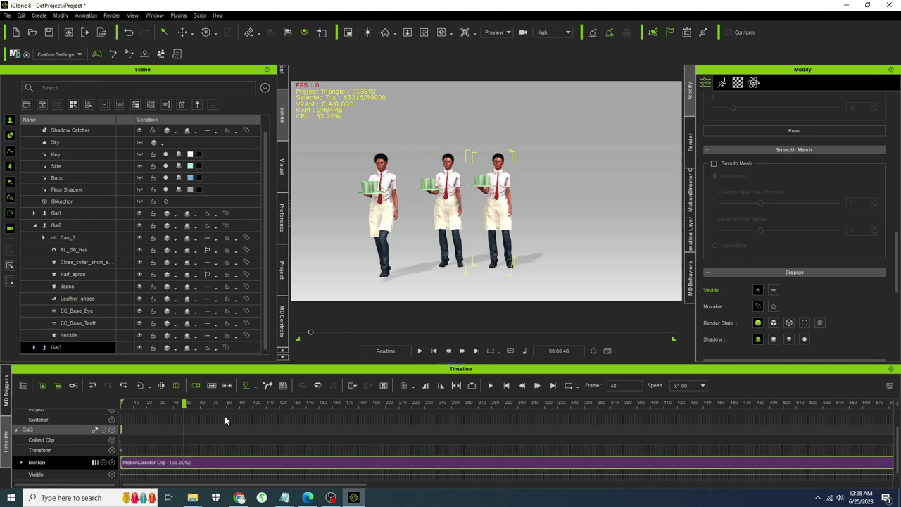
click(22, 462)
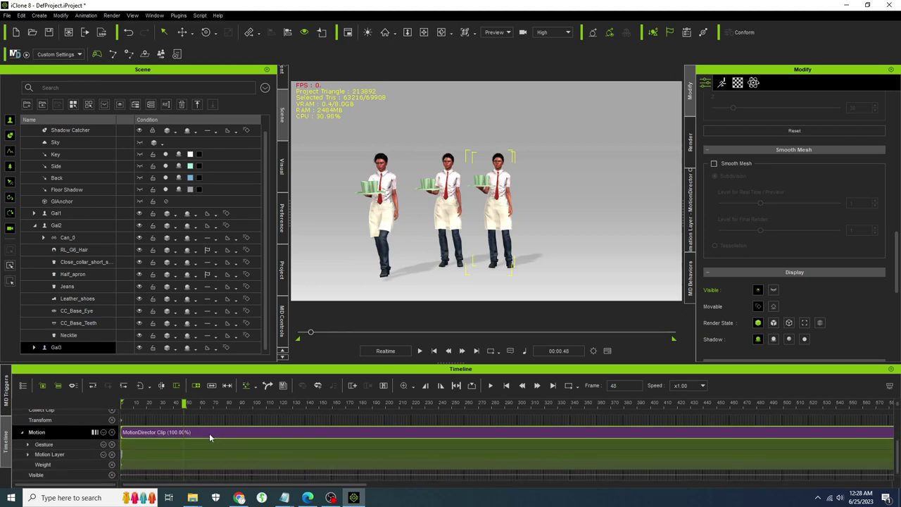
click(28, 455)
scroll(161, 440, down, 2)
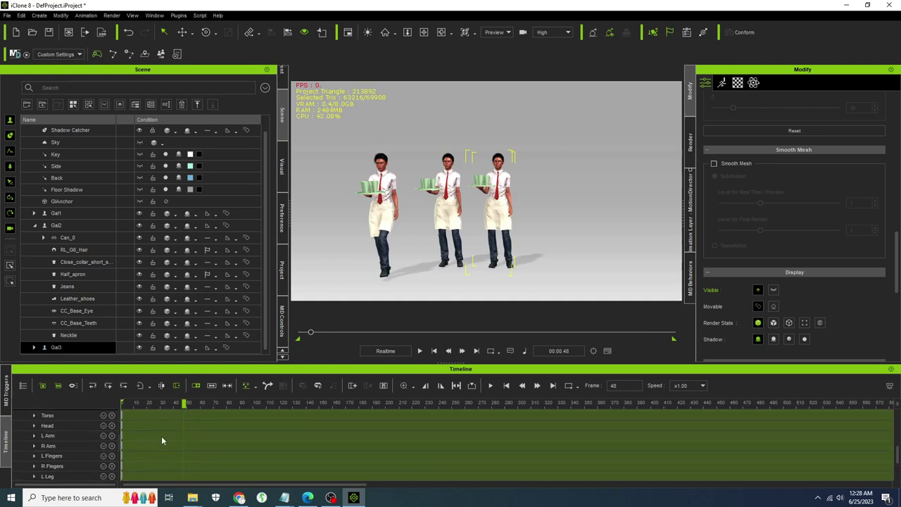
scroll(277, 463, up, 3)
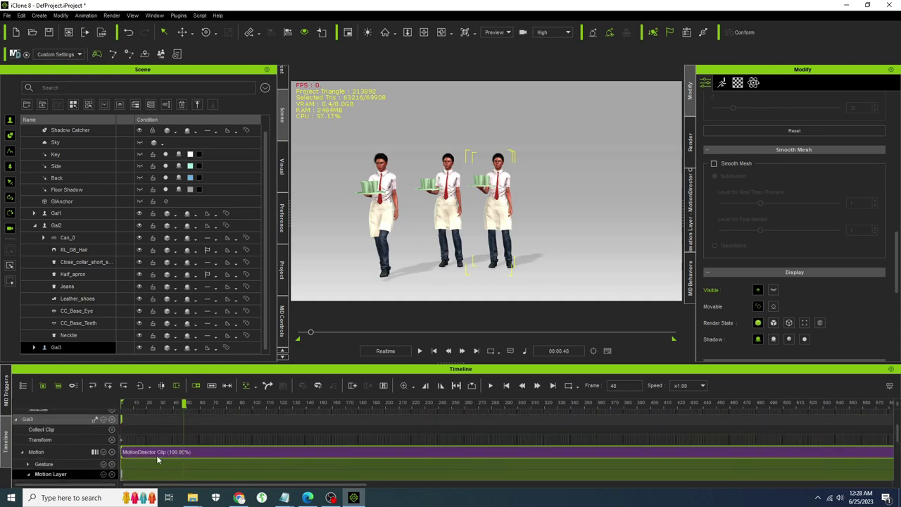
Step: Sample only RArm and RFinger of Gal3's MotionDirector clip to a new layer with Optimized on, and check the motion layer keys
click(149, 454)
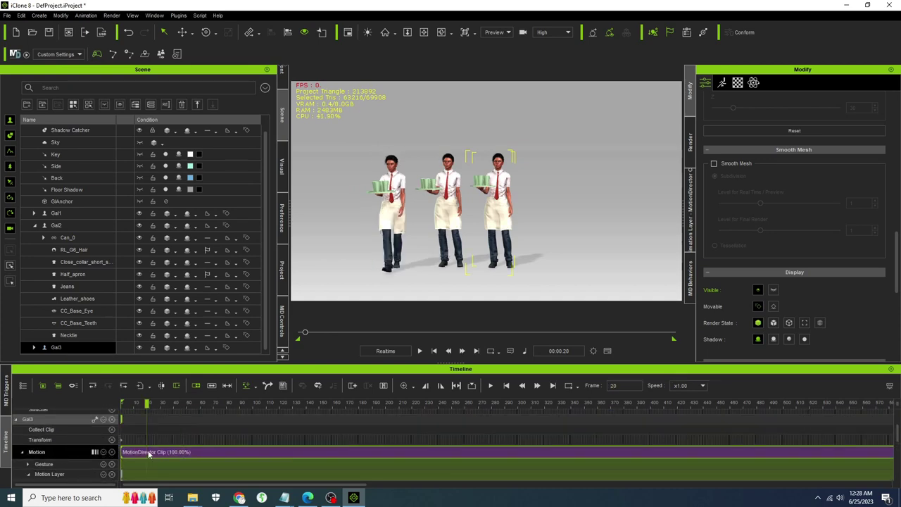
right_click(220, 454)
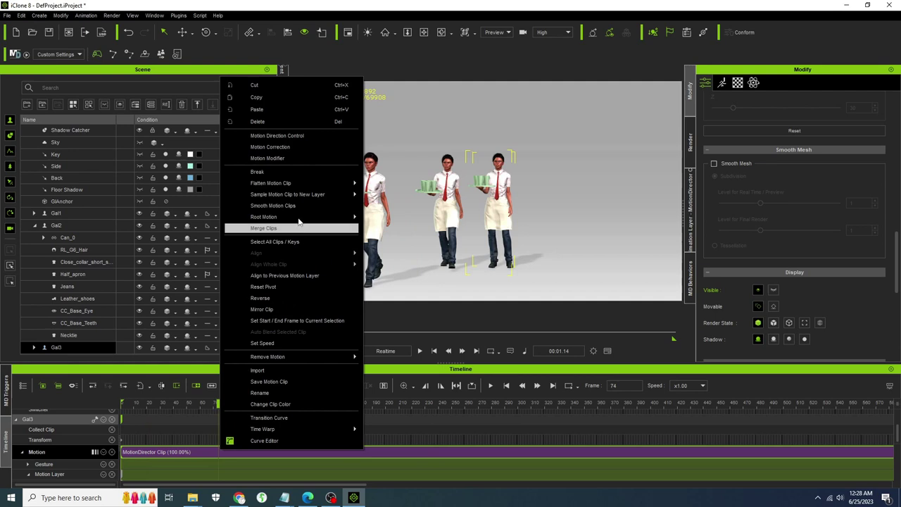
mouse_move(293, 201)
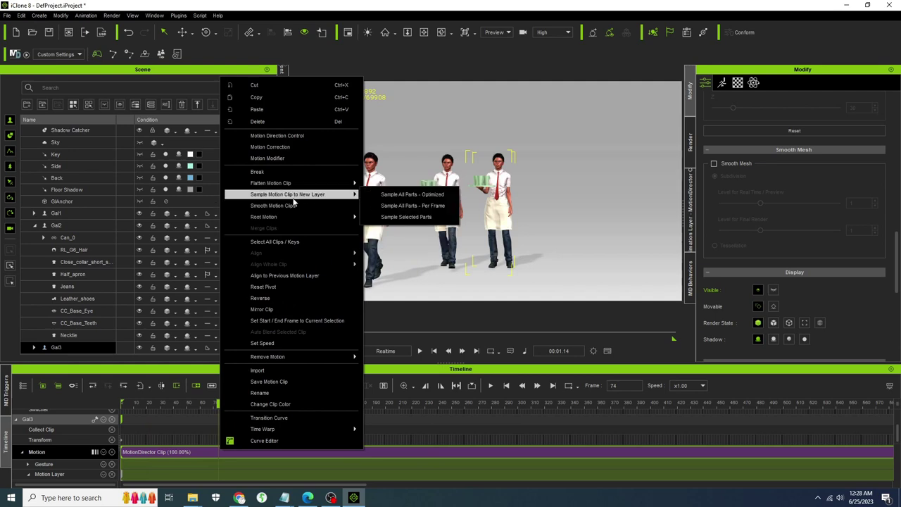
click(414, 217)
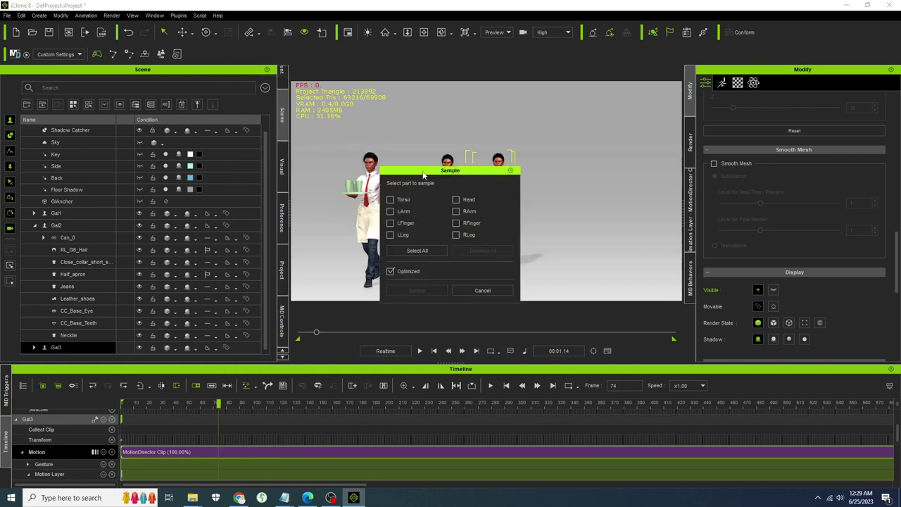
drag(429, 172, 701, 167)
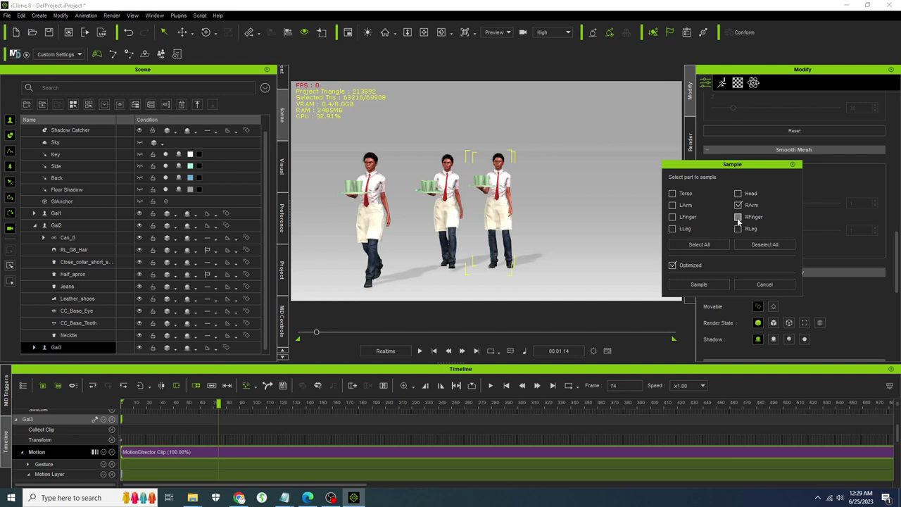
click(710, 286)
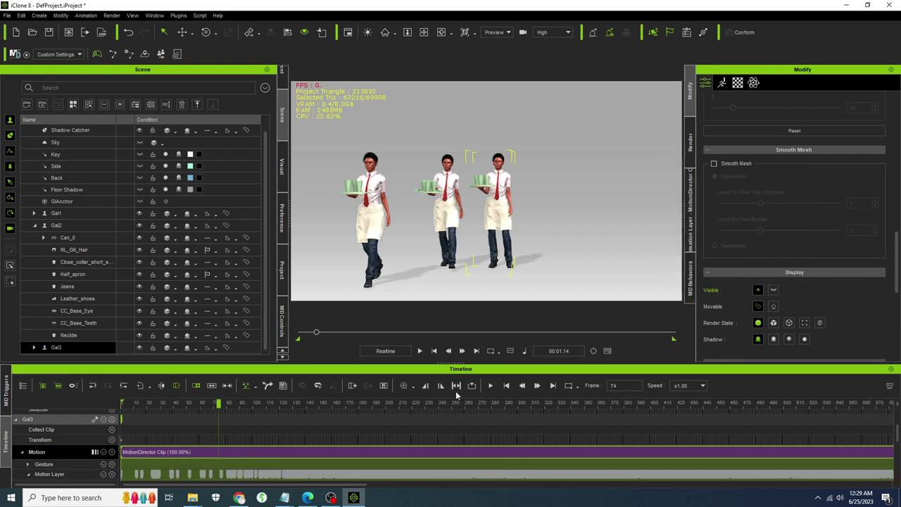
scroll(382, 426, down, 3)
mouse_move(282, 480)
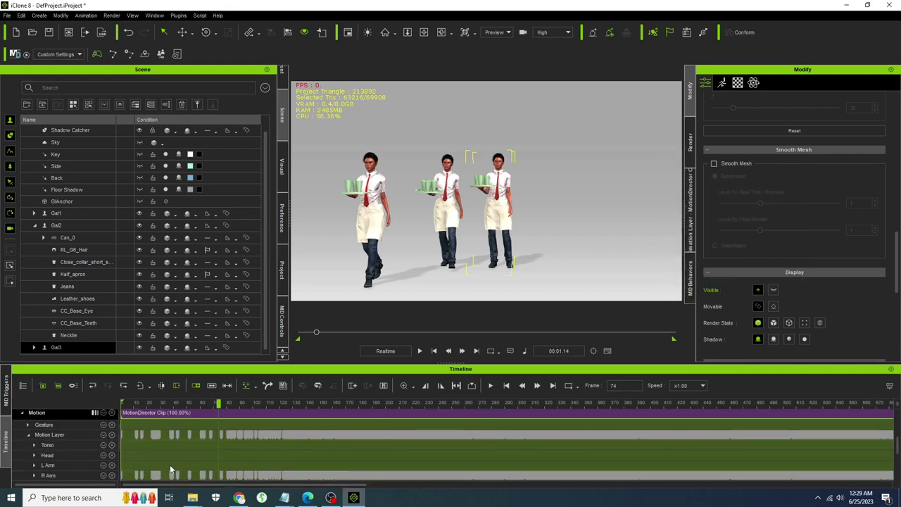
Step: Delete Gal3's sampled R Arm motion layer keys from about frame 10 through the walk, keeping the key at the start
scroll(221, 455, down, 4)
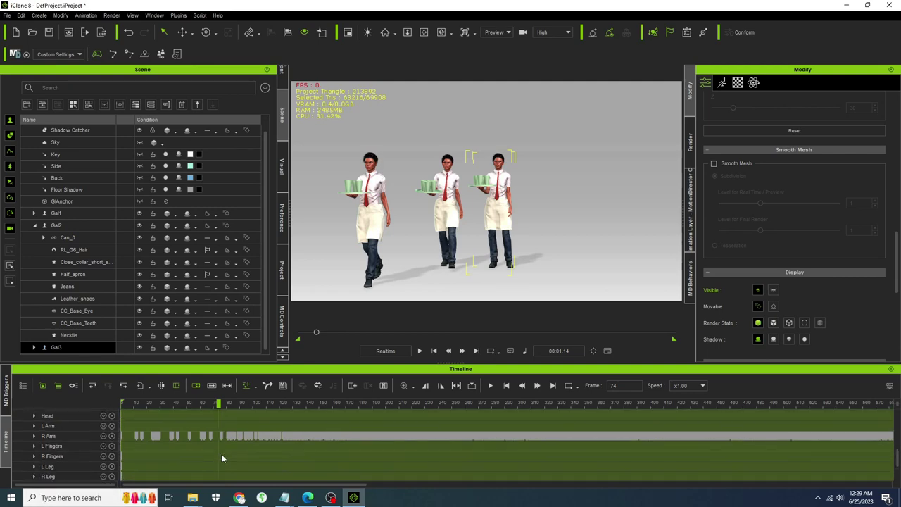
click(129, 436)
click(126, 404)
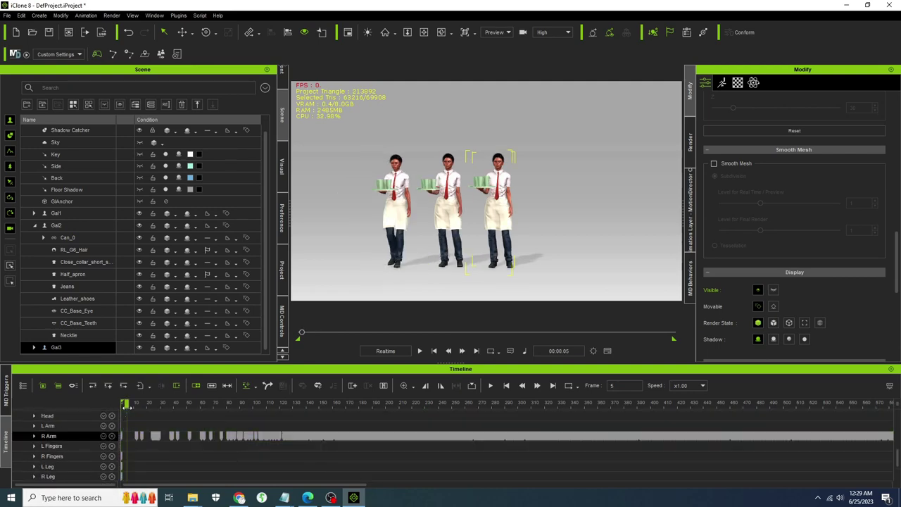
drag(123, 404, 129, 426)
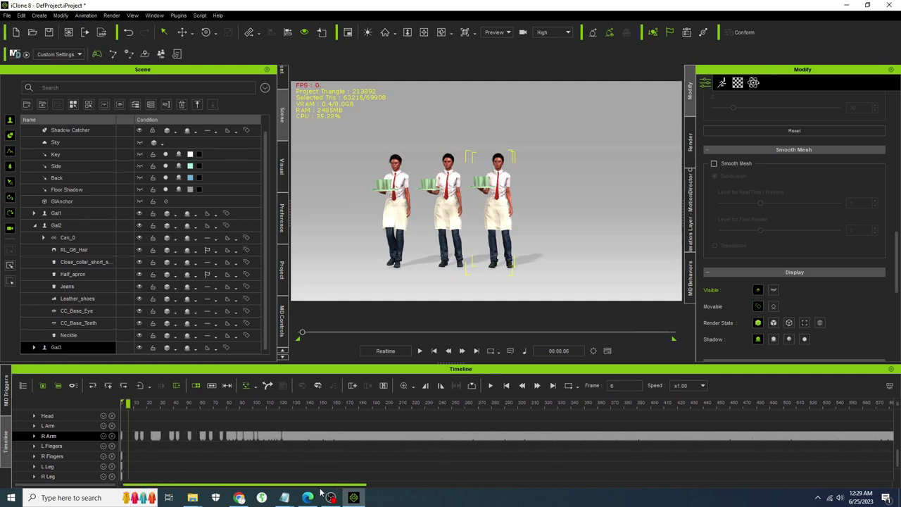
drag(137, 438, 264, 438)
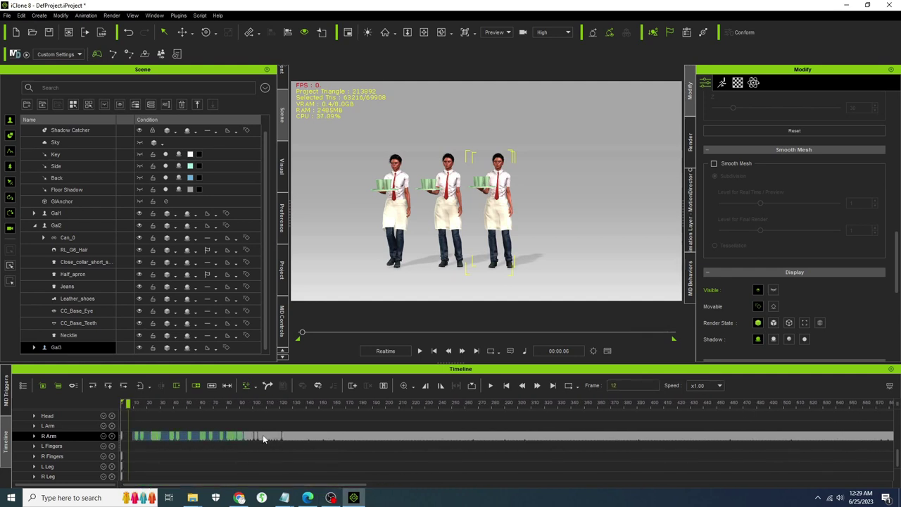
drag(823, 463, 889, 448)
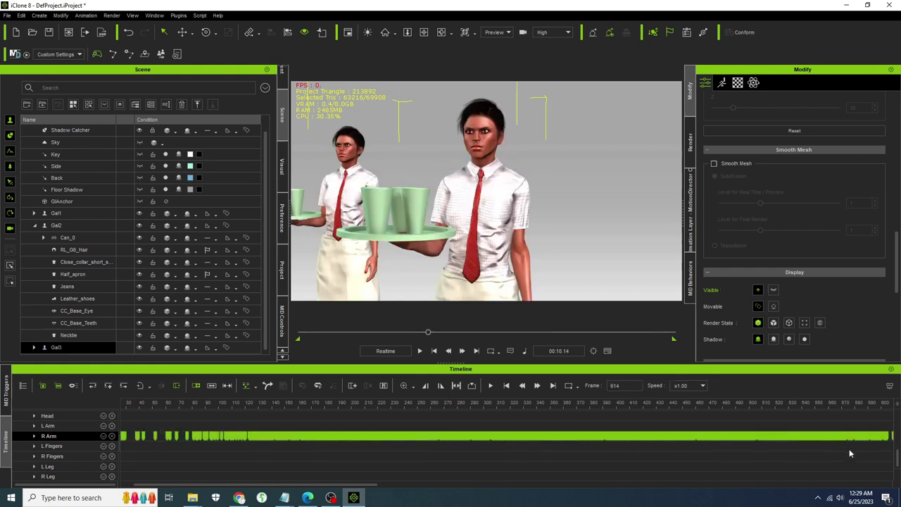
key(Delete)
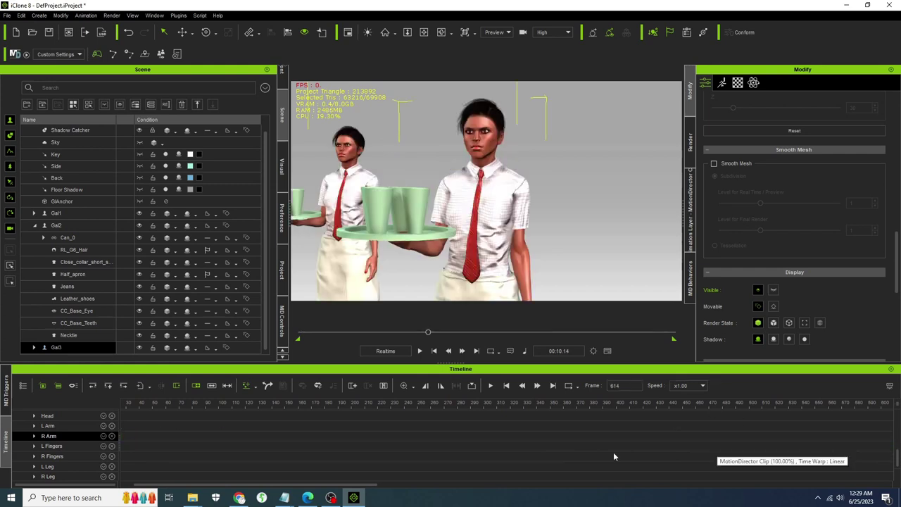
Step: Scrub through the timeline and play the animation from the first frame to check Gal3's right arm and tray during the walk
drag(326, 401, 829, 406)
drag(561, 404, 133, 404)
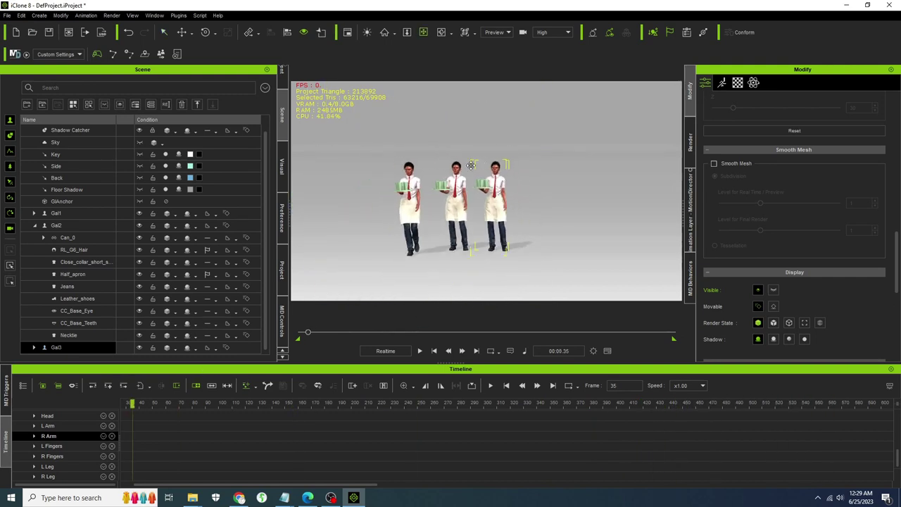
drag(452, 220, 485, 220)
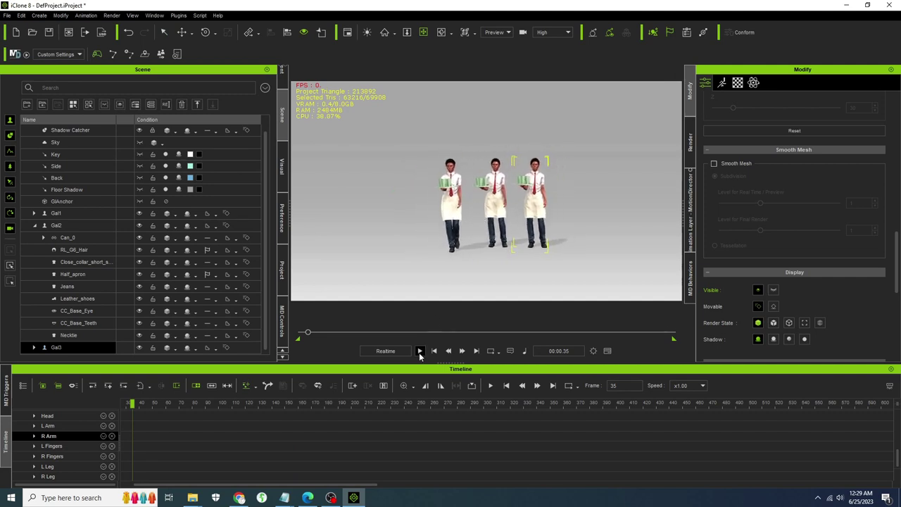
click(435, 350)
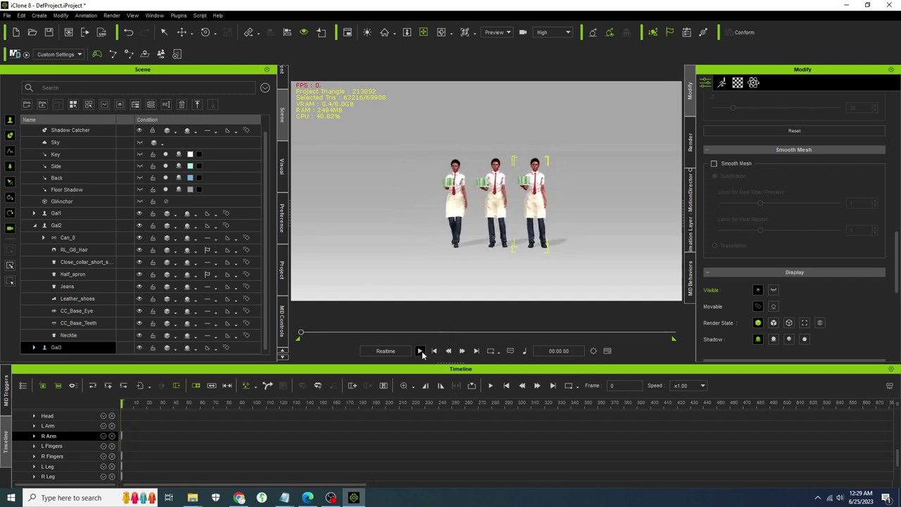
click(419, 350)
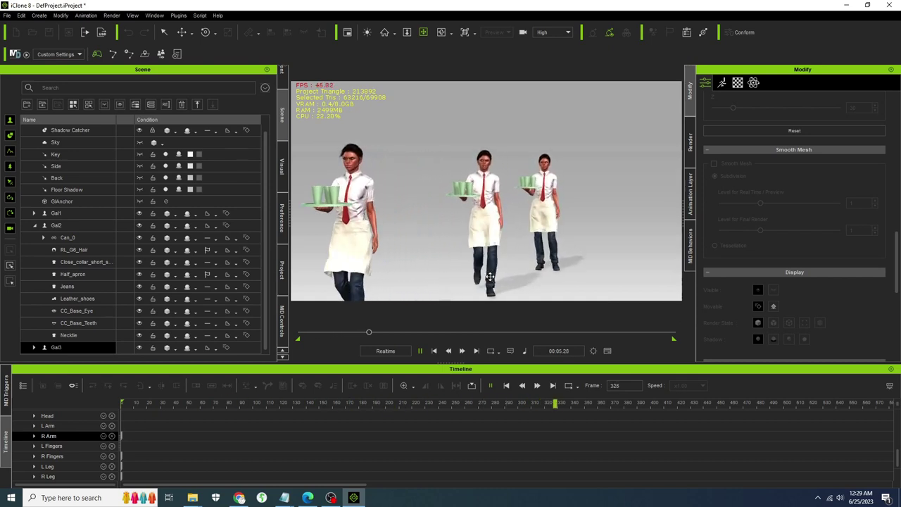
click(419, 351)
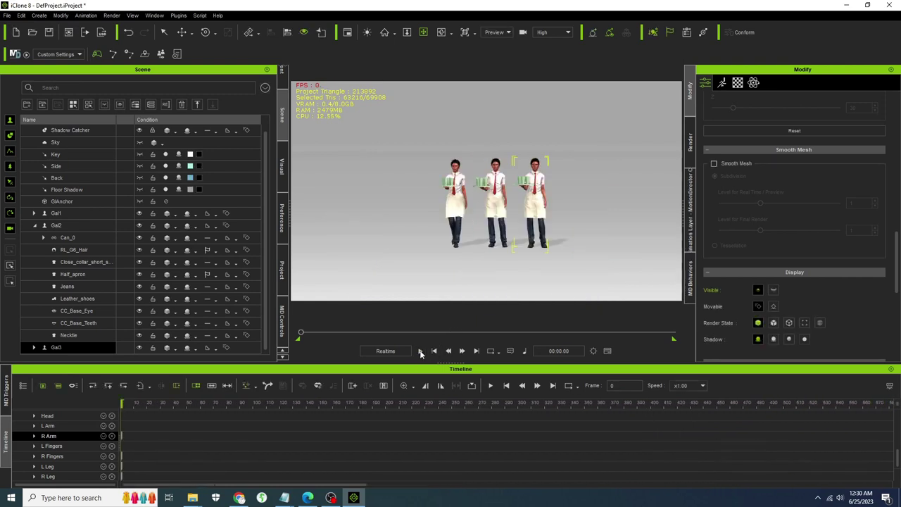
click(420, 351)
Step: Examine the three waiters and their cup trays up close at frame 0
right_drag(545, 222, 560, 224)
right_click(564, 226)
click(564, 204)
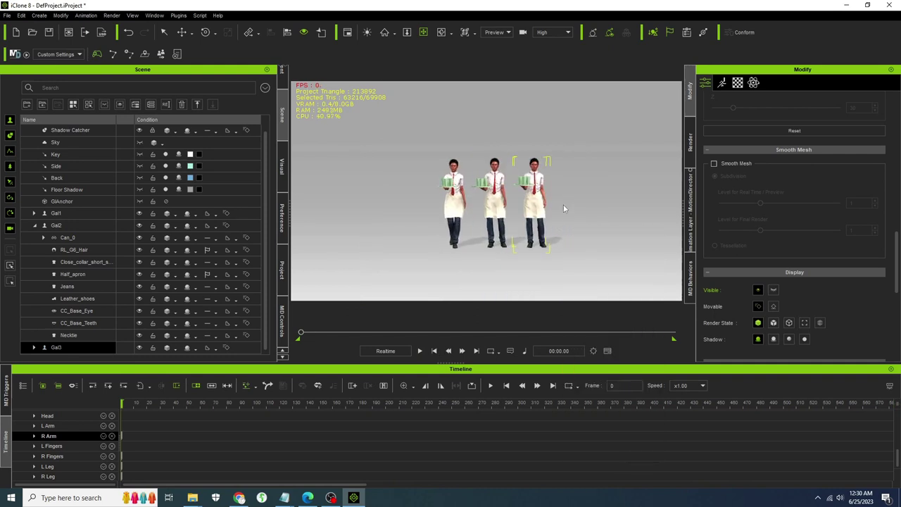
scroll(570, 209, up, 2)
scroll(574, 213, up, 2)
middle_drag(573, 213, 554, 211)
scroll(554, 210, up, 1)
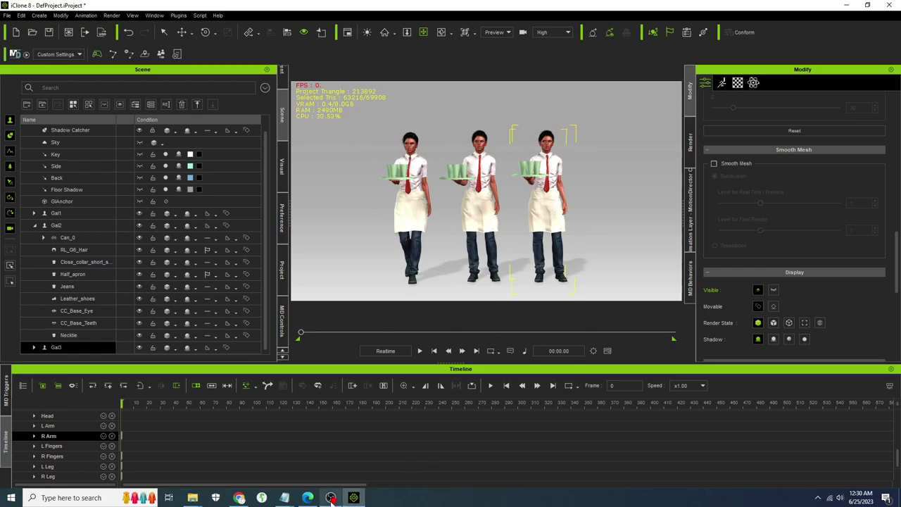
mouse_move(331, 498)
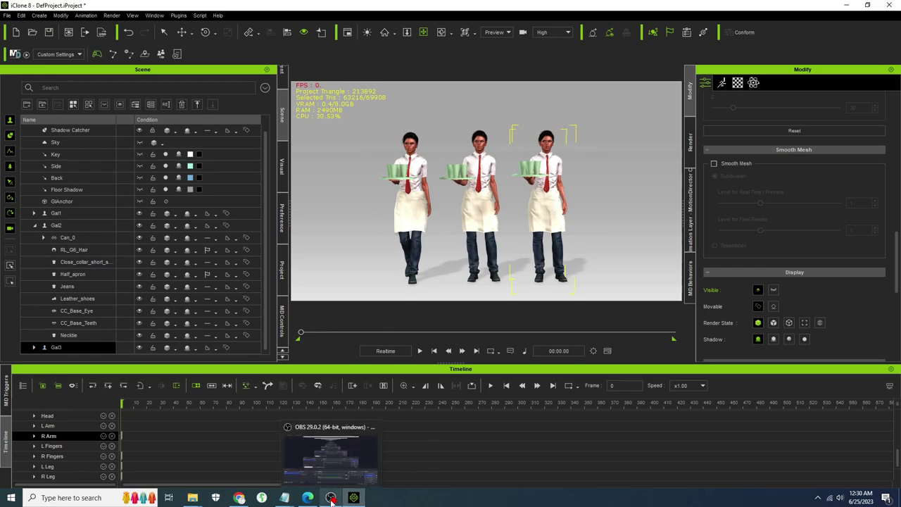